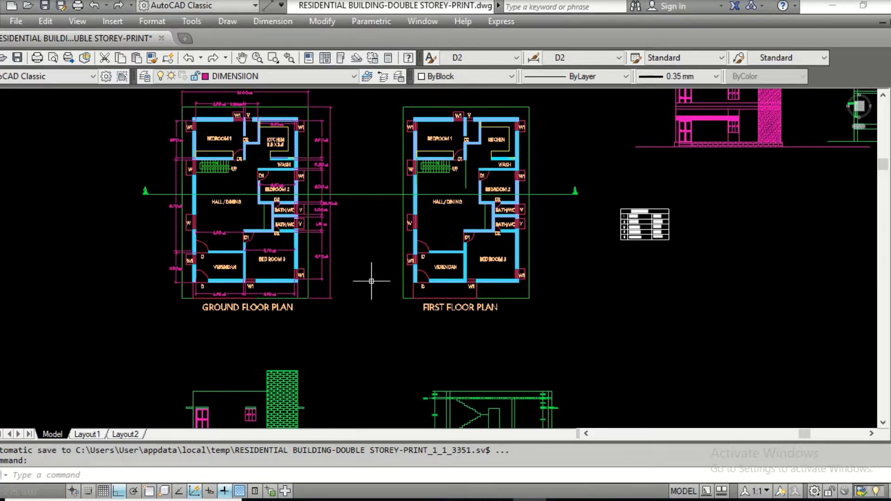
Examine the floor plans, front elevation and section X-X with its footing details in model space.
key("Escape")
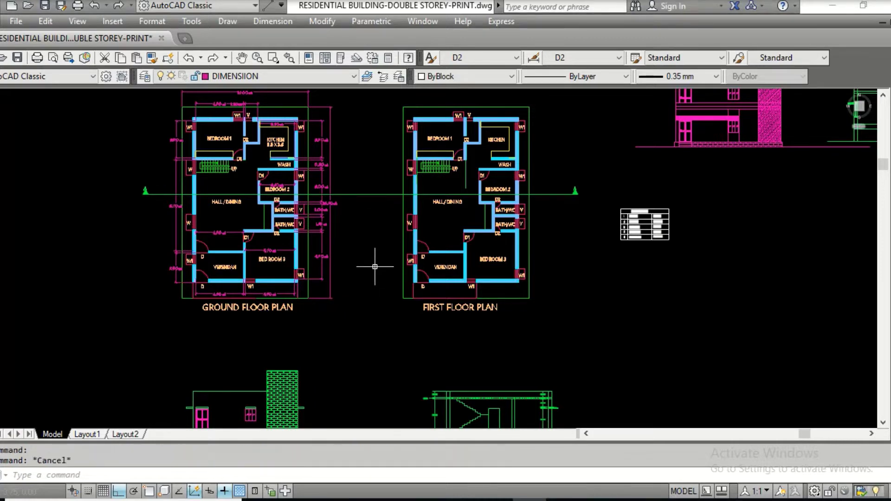
type("z")
key("Return")
key("Return")
left_click_drag(378, 262, 403, 354)
middle_click_drag(404, 274, 400, 254)
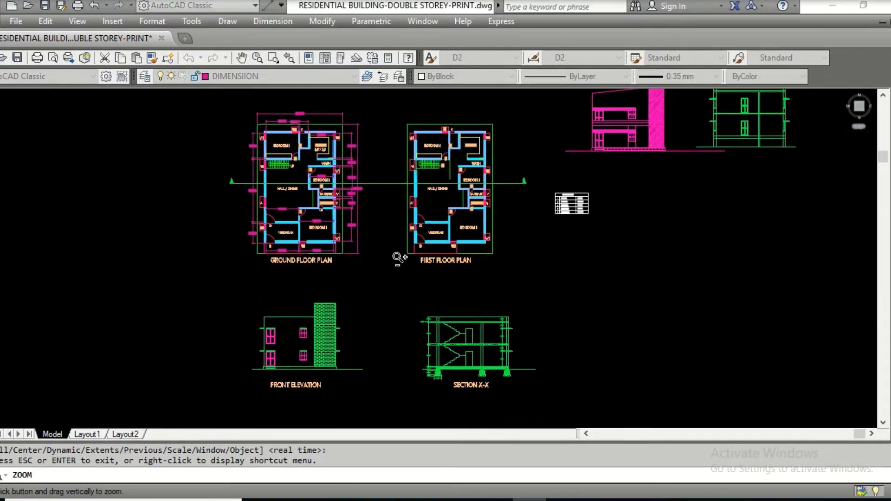
scroll(417, 255, "up", 4)
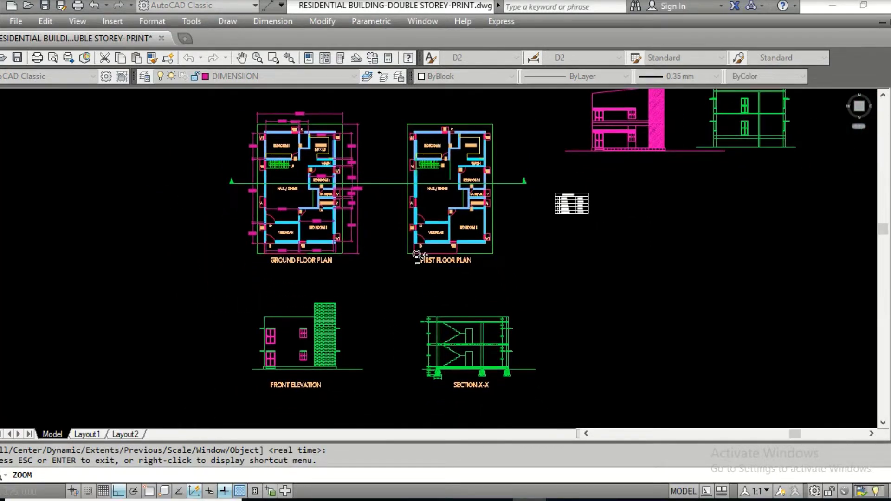
middle_click_drag(290, 360, 469, 84)
scroll(410, 186, "down", 1)
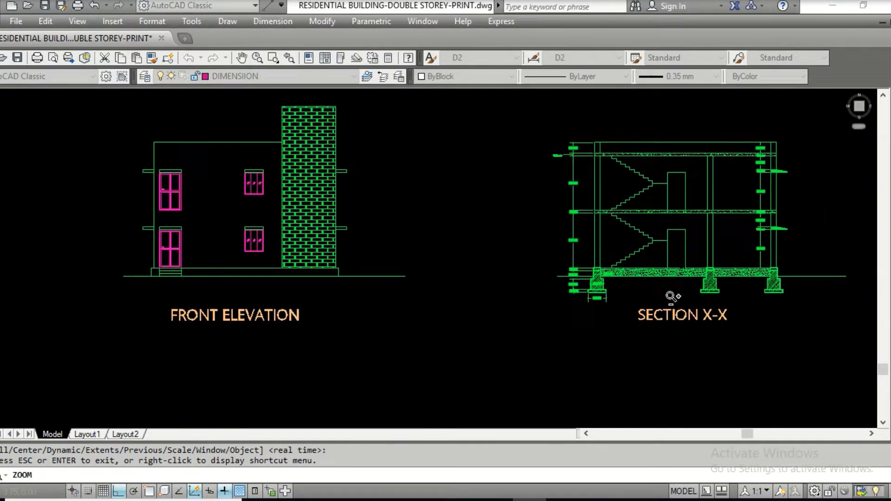
scroll(673, 297, "up", 2)
scroll(696, 301, "up", 3)
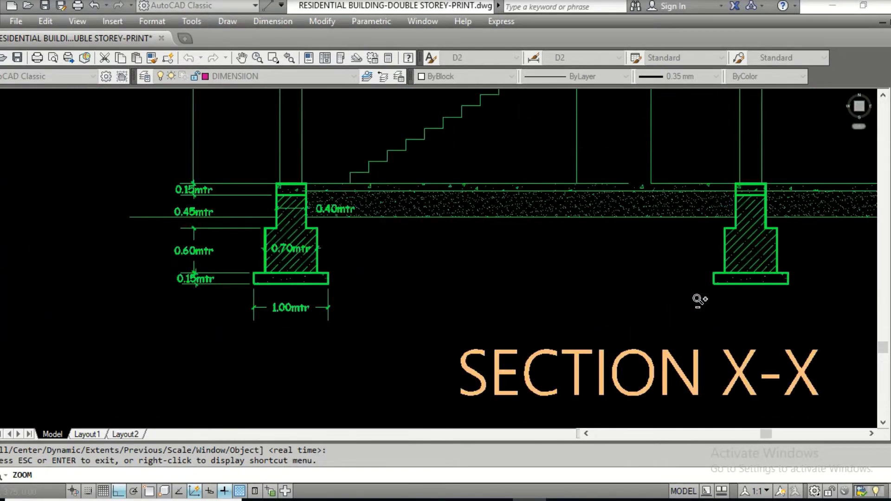
scroll(288, 227, "up", 2)
middle_click_drag(274, 229, 459, 395)
scroll(419, 242, "down", 6)
scroll(418, 242, "down", 3)
scroll(477, 274, "up", 2)
middle_click_drag(478, 274, 505, 302)
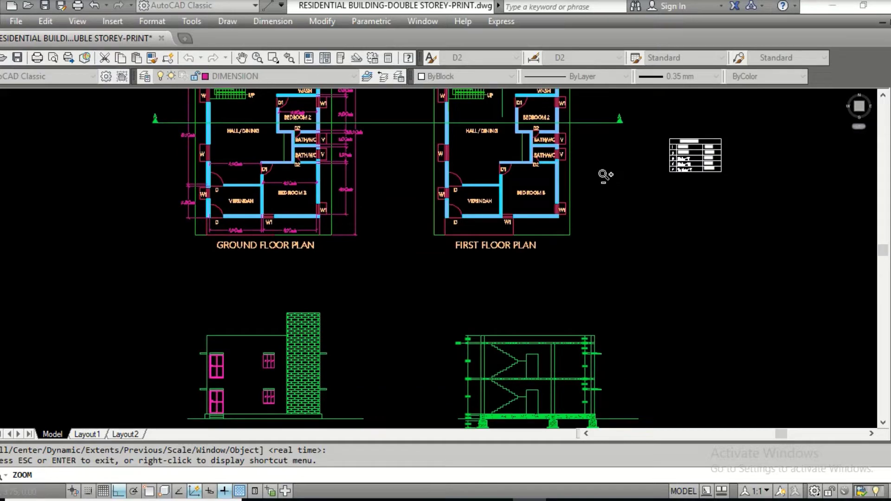
middle_click_drag(605, 177, 539, 304)
scroll(621, 269, "up", 5)
scroll(624, 278, "down", 5)
scroll(626, 283, "down", 4)
middle_click_drag(431, 409, 420, 278)
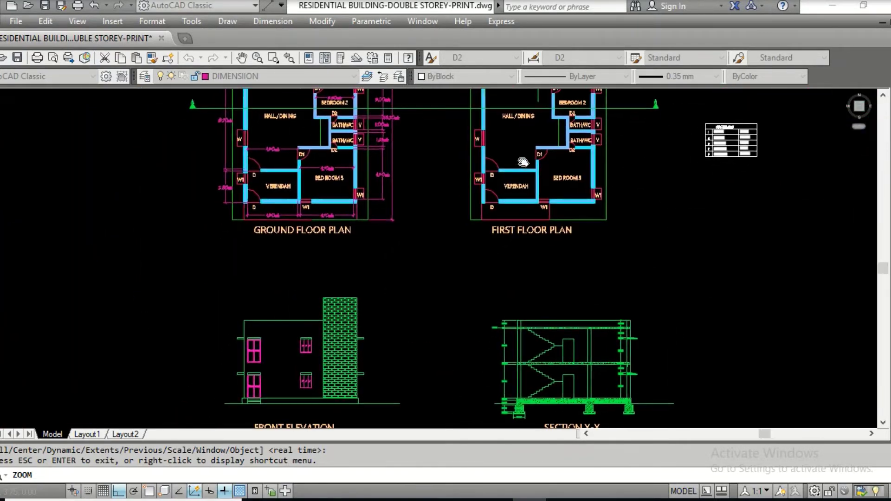
scroll(392, 232, "up", 3)
middle_click_drag(389, 230, 388, 229)
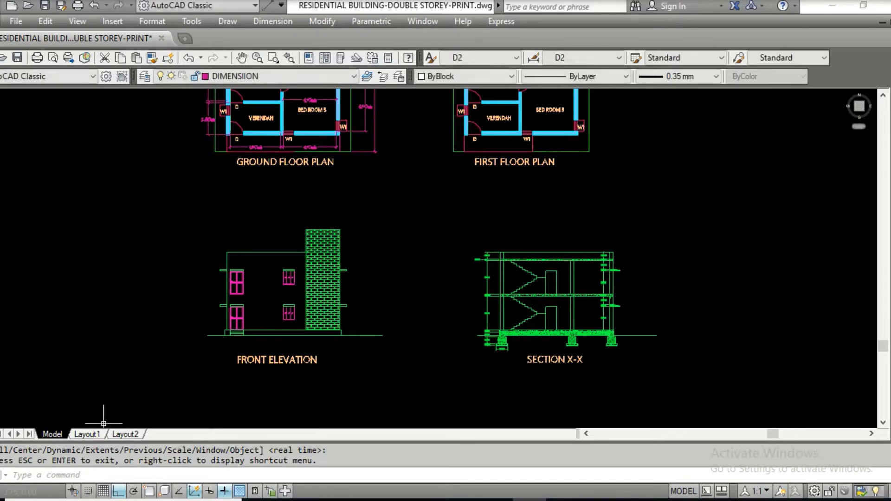
Review the finished print sheets on Layout1 and Layout2.
left_click(93, 433)
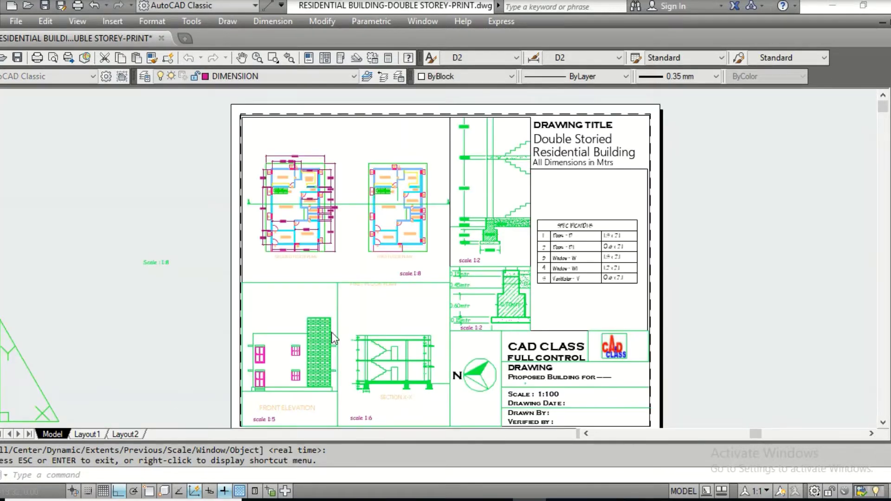
left_click(87, 434)
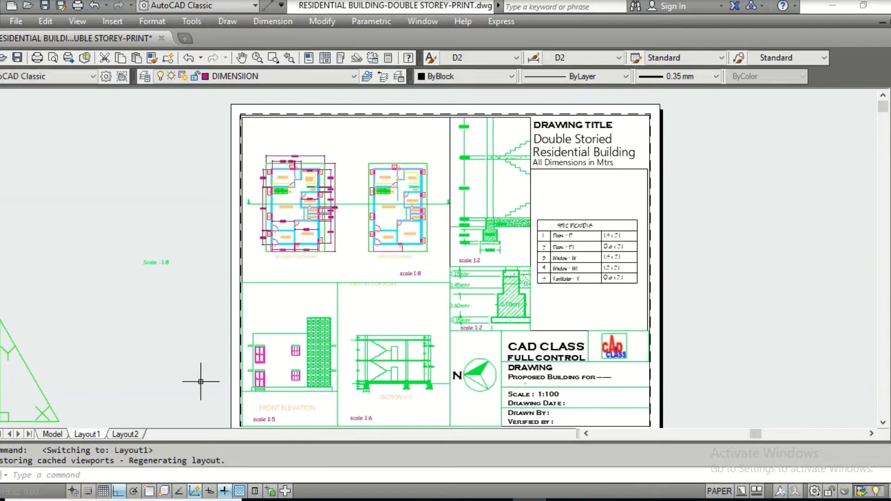
left_click(127, 434)
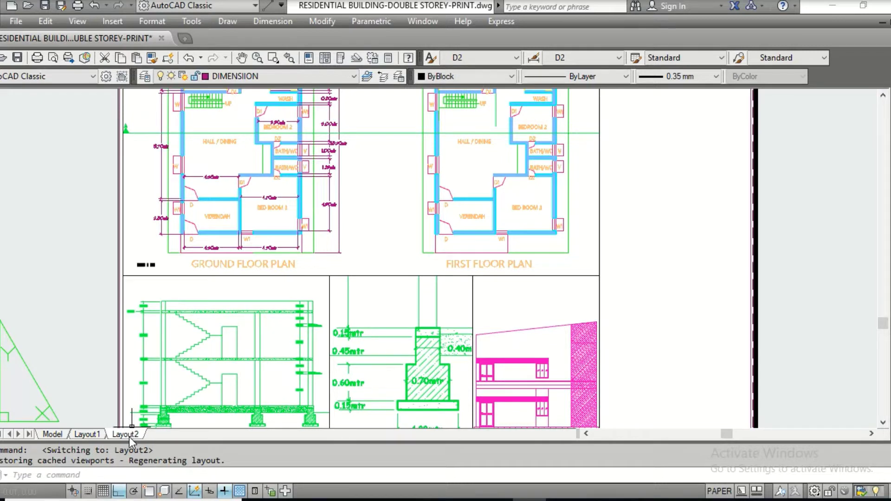
Add two new layouts to the drawing after Layout2.
right_click(129, 434)
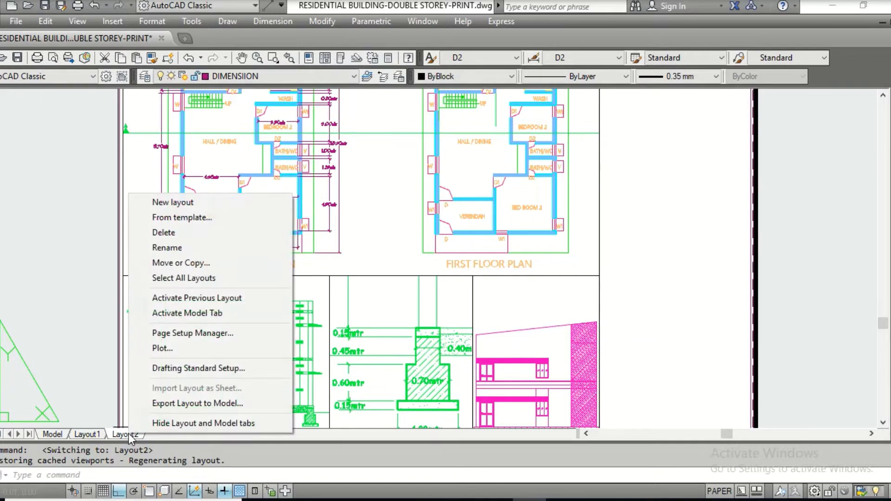
left_click(199, 203)
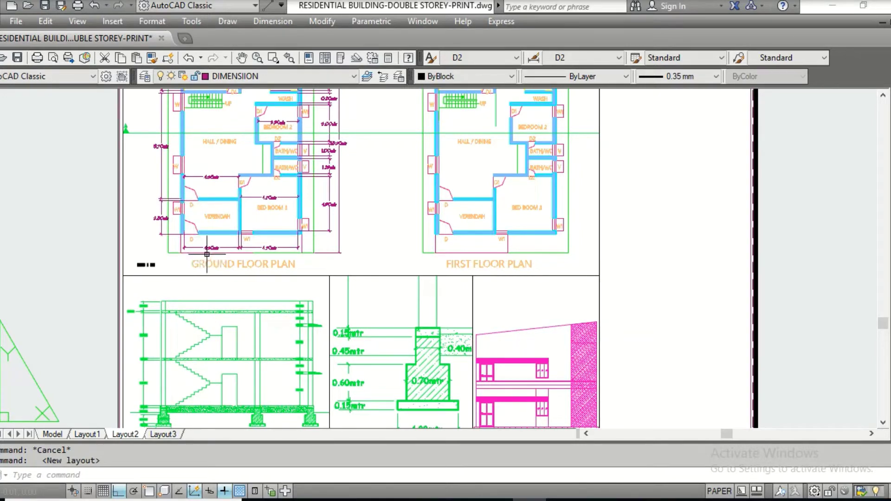
left_click(210, 275)
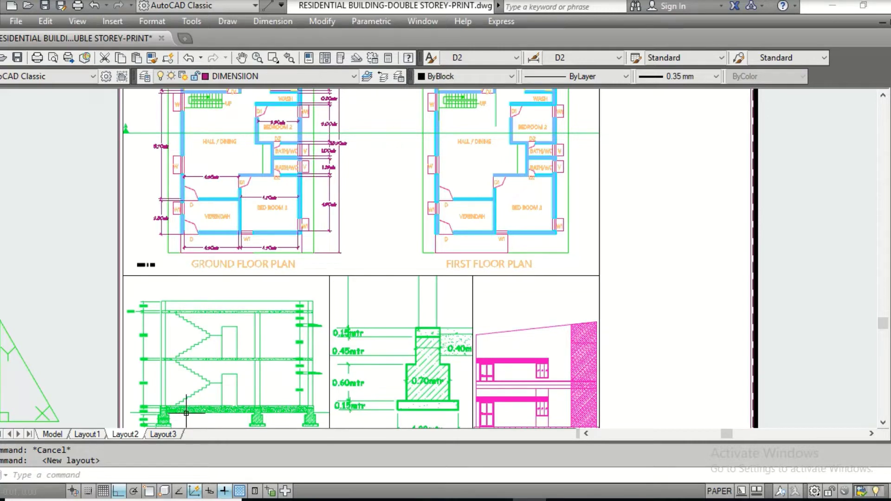
right_click(171, 433)
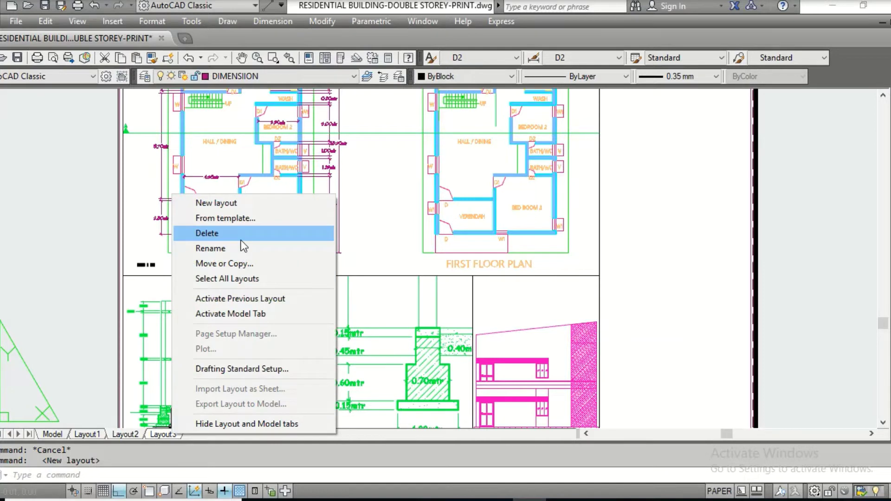
left_click(241, 204)
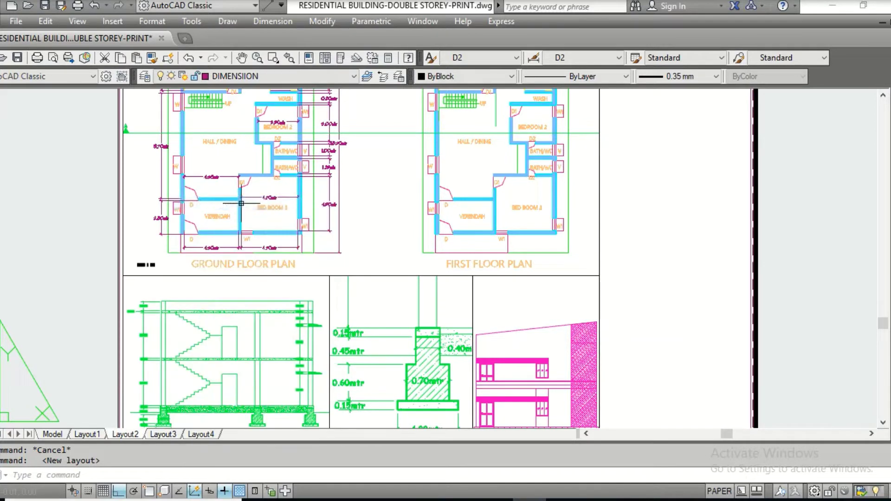
Open Layout3 and delete its default viewport to leave a blank sheet.
left_click(170, 436)
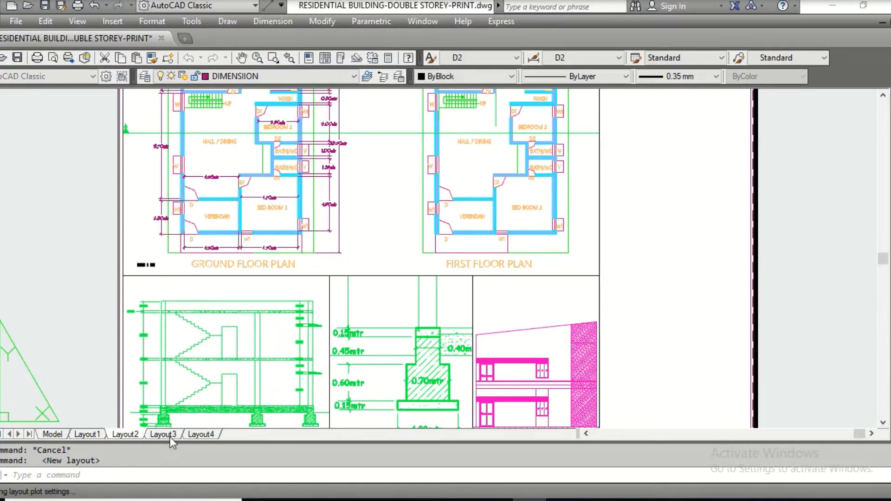
left_click(170, 436)
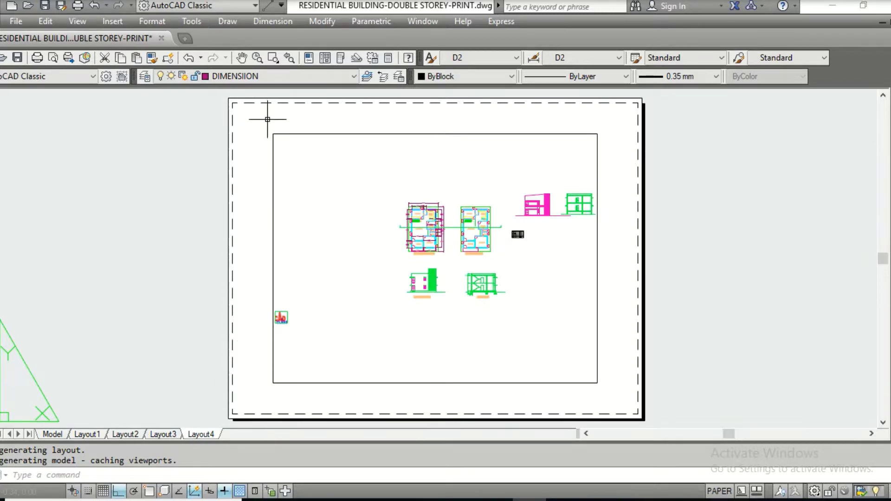
left_click(167, 436)
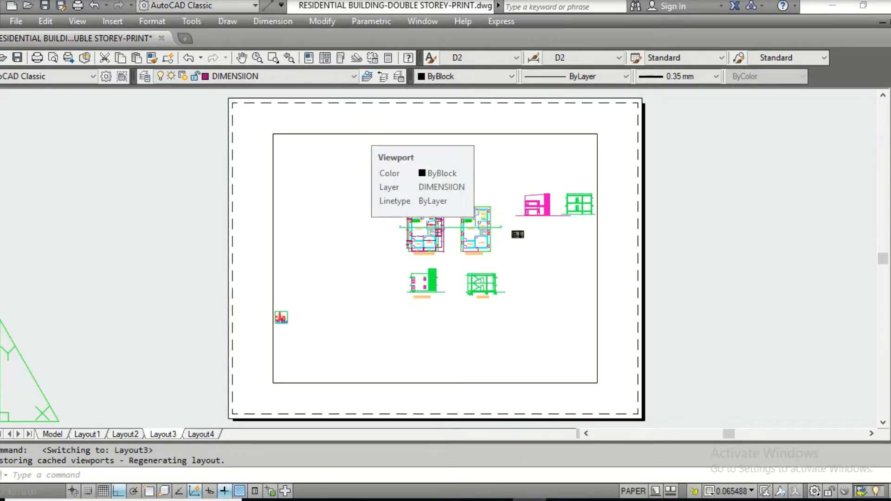
left_click(366, 134)
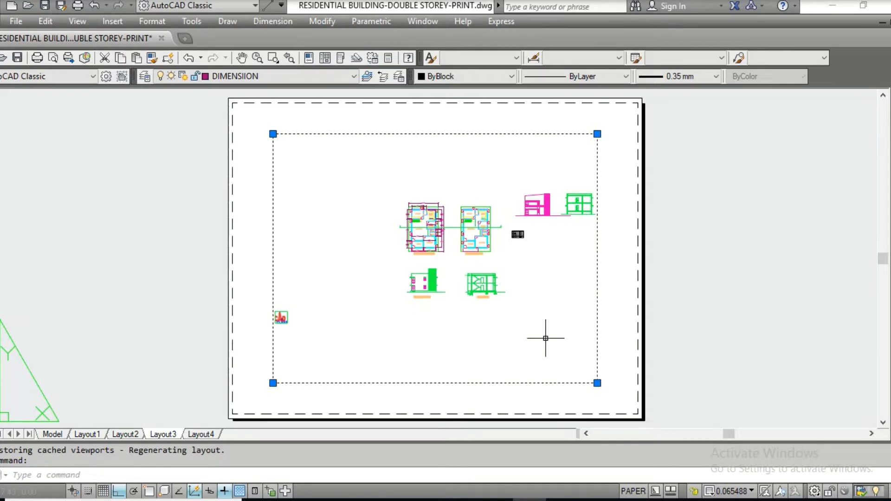
key("Delete")
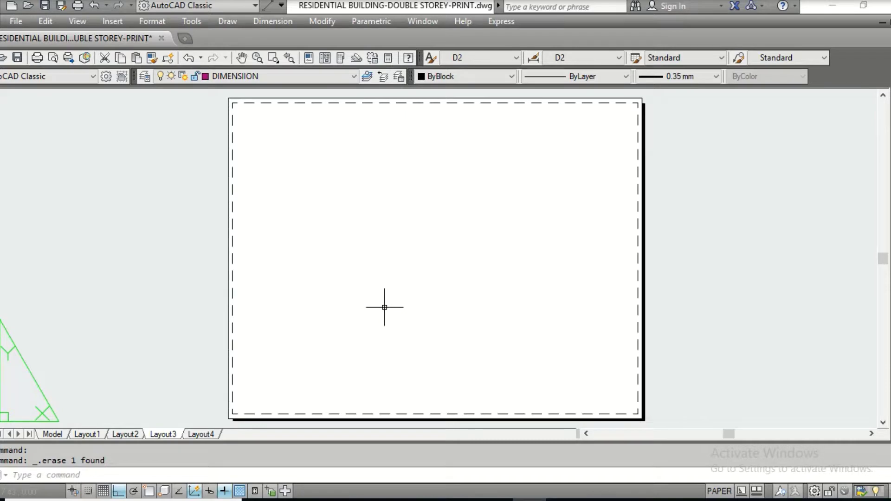
left_click(2, 16)
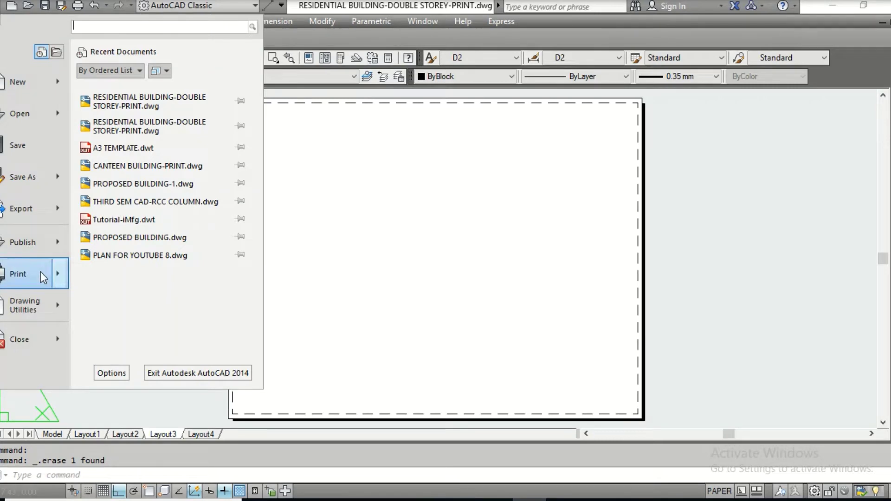
mouse_move(41, 273)
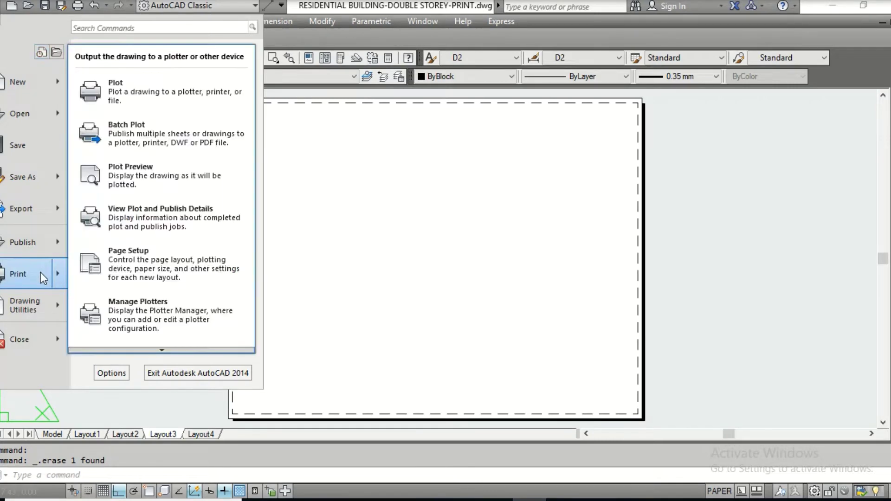
left_click(169, 271)
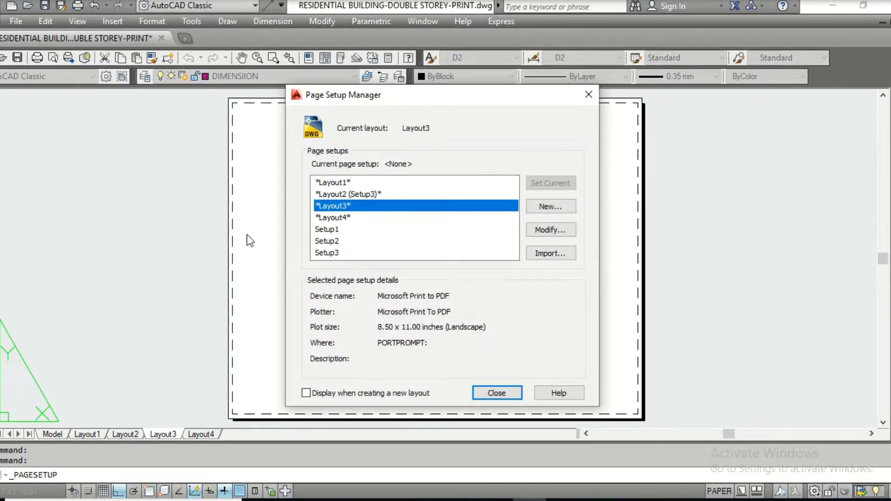
left_click(587, 95)
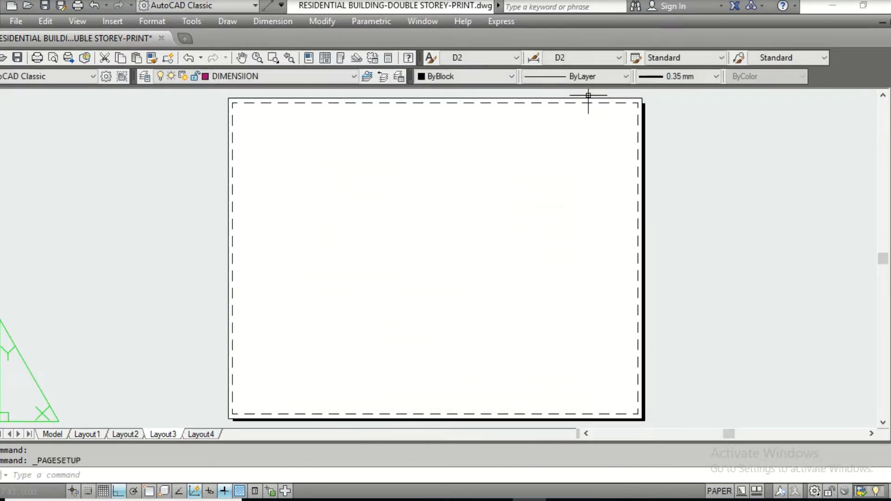
Create a new page setup named Setup4 for Layout3, based on the Layout3 settings.
right_click(165, 433)
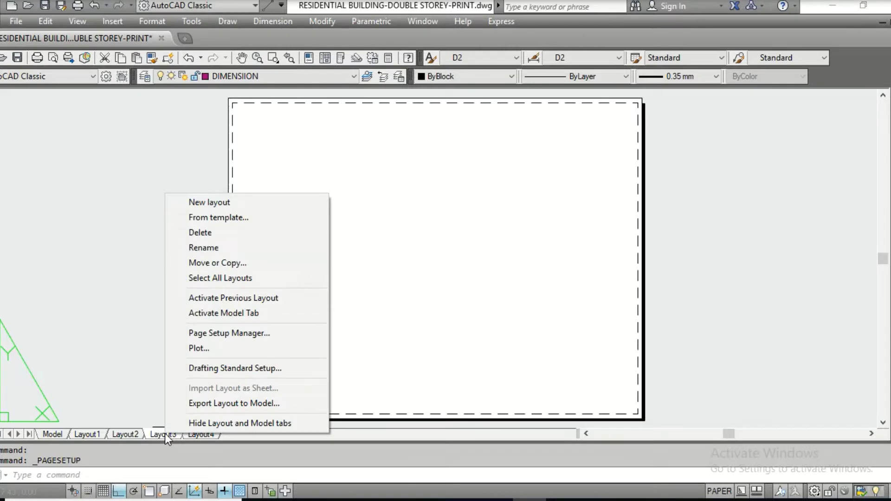
left_click(234, 333)
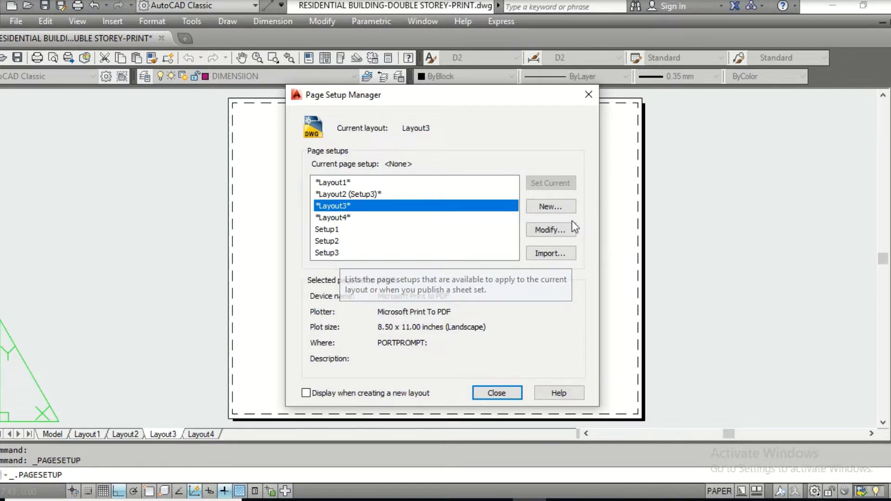
left_click(564, 205)
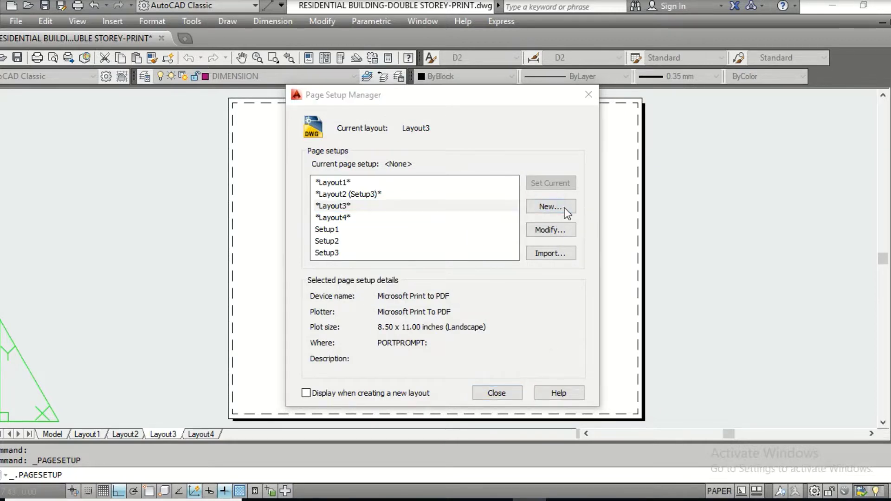
left_click(408, 205)
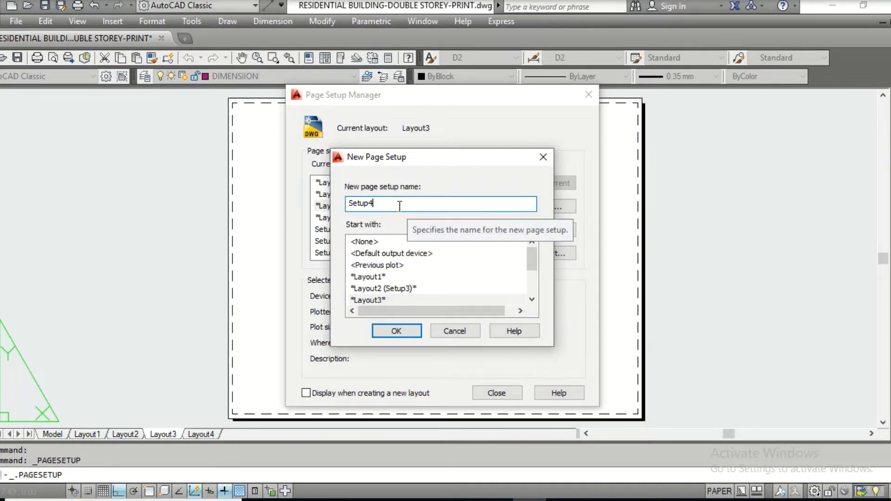
left_click(400, 334)
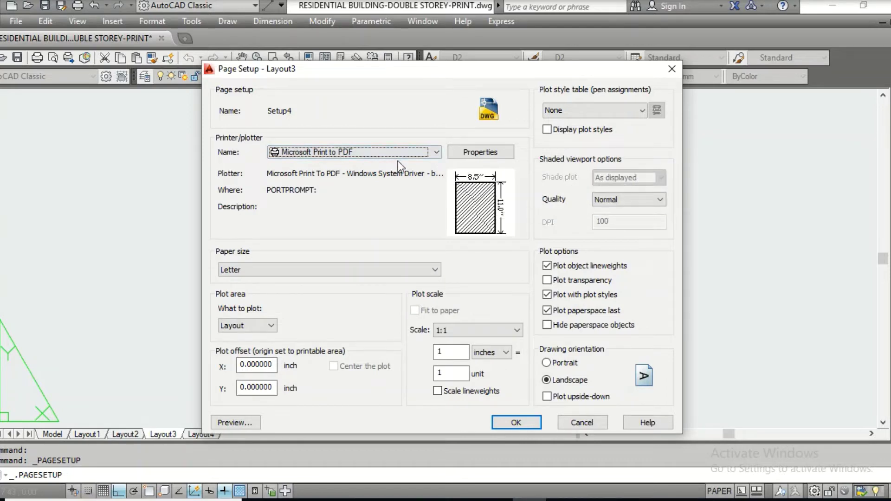
Set the plotter of the Setup4 page setup to DWG To PDF.pc3.
left_click(433, 152)
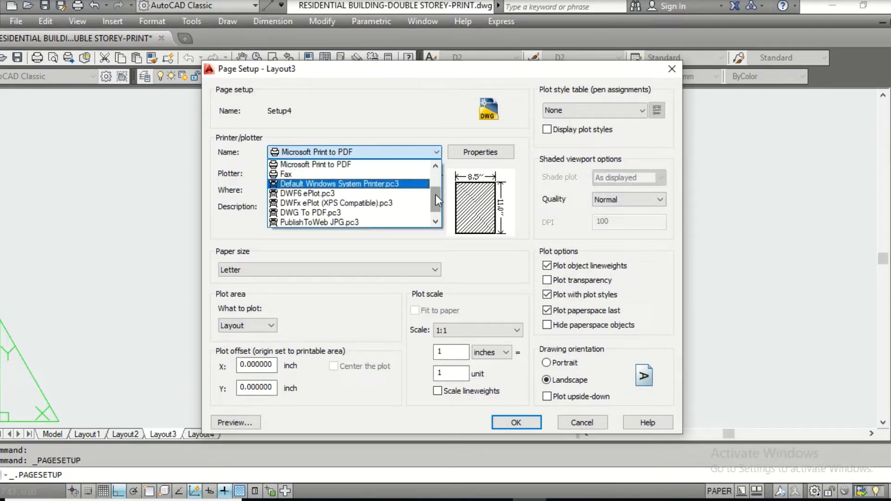
left_click(411, 151)
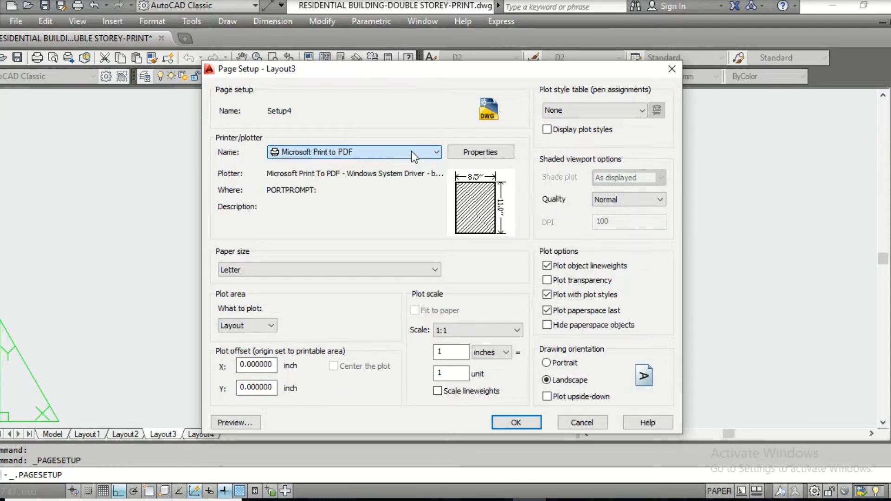
left_click(439, 152)
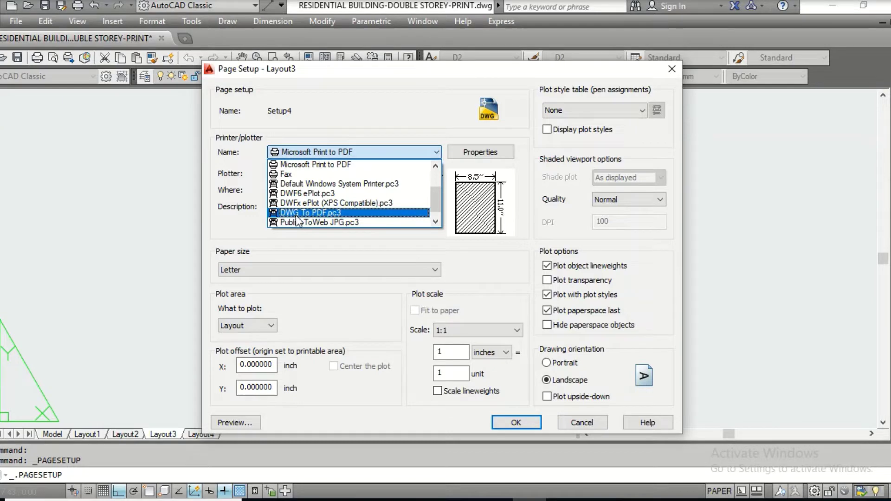
left_click(363, 214)
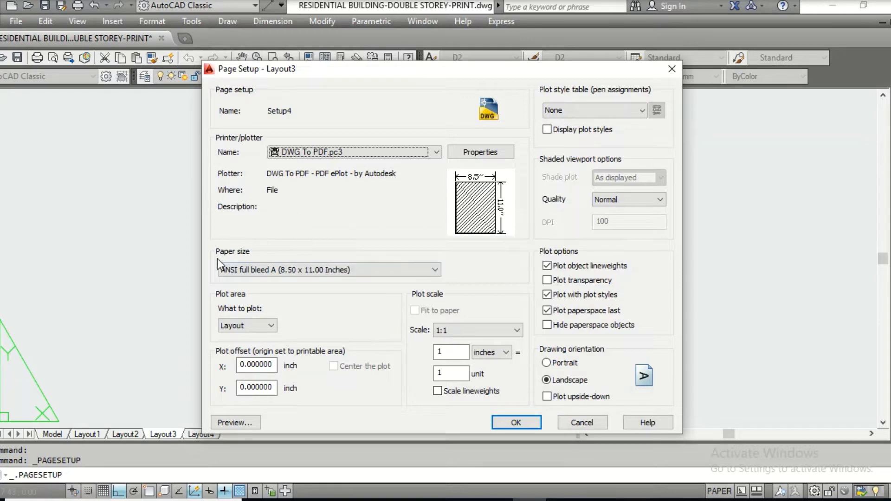
Set the paper size to ISO A3 (420.00 x 297.00 MM) and the plot style table to monochrome.ctb.
left_click(351, 266)
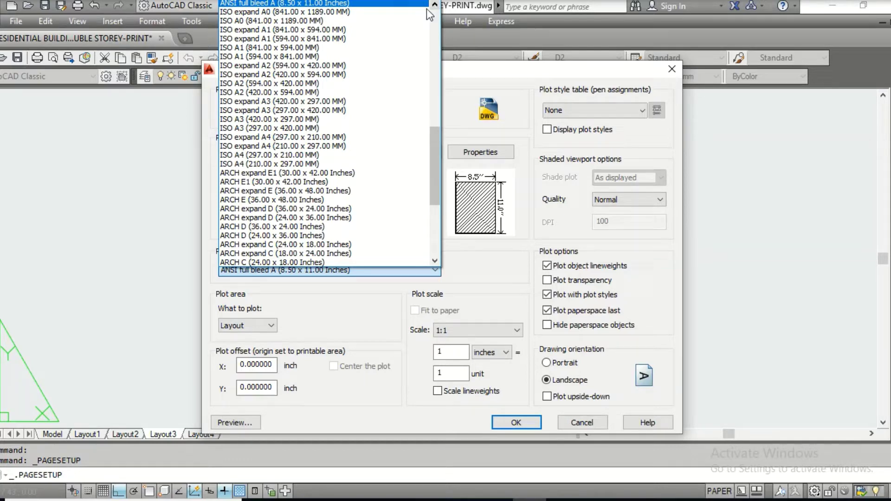
left_click(284, 118)
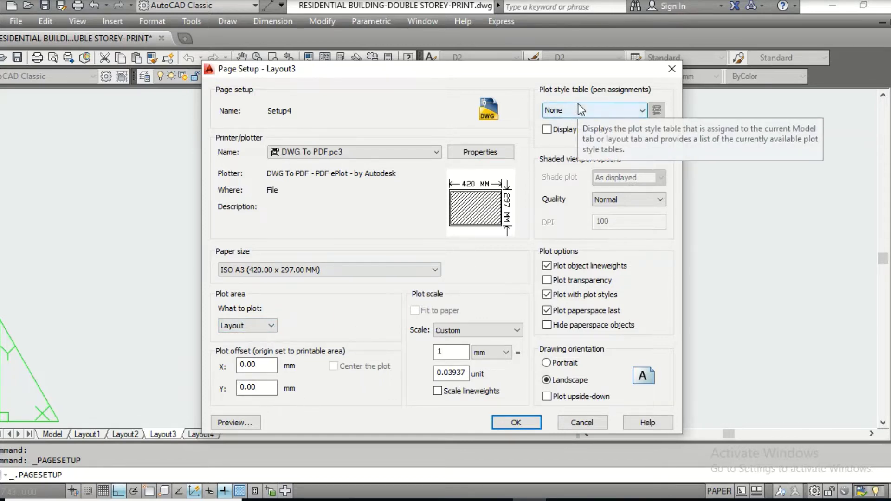
left_click(643, 111)
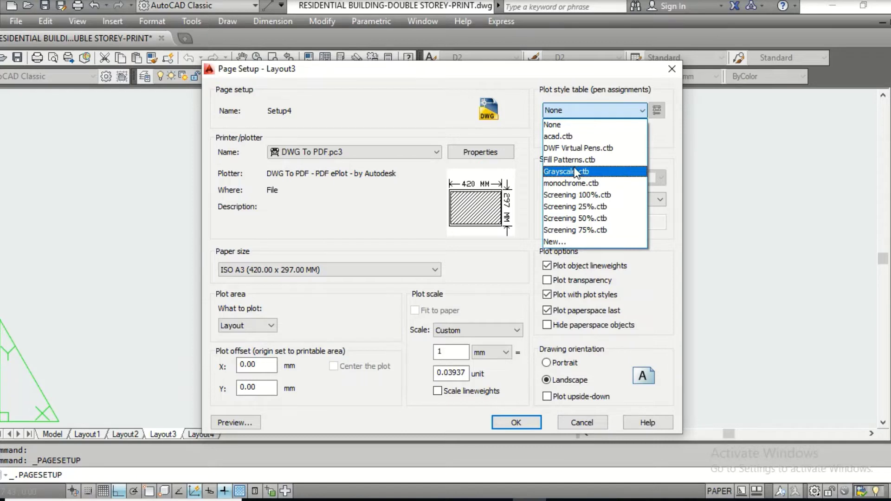
left_click(570, 184)
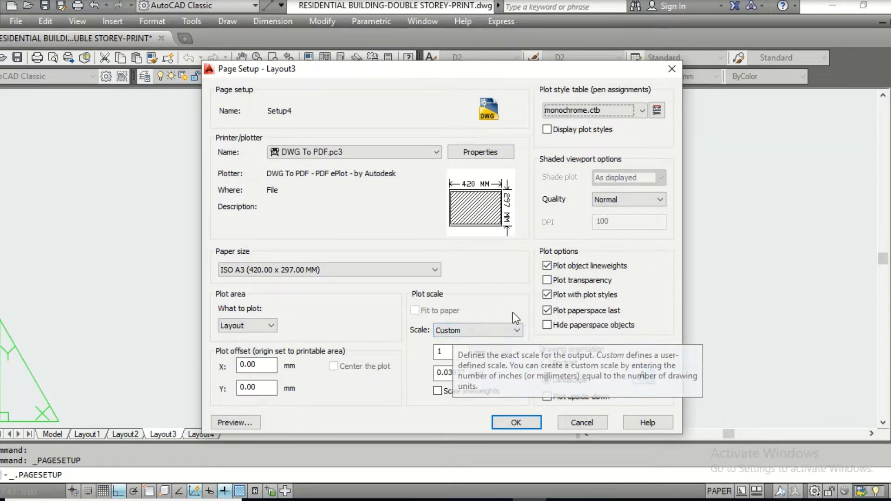
Set the plot scale to 1:1 and save the Setup4 page setup.
left_click(516, 329)
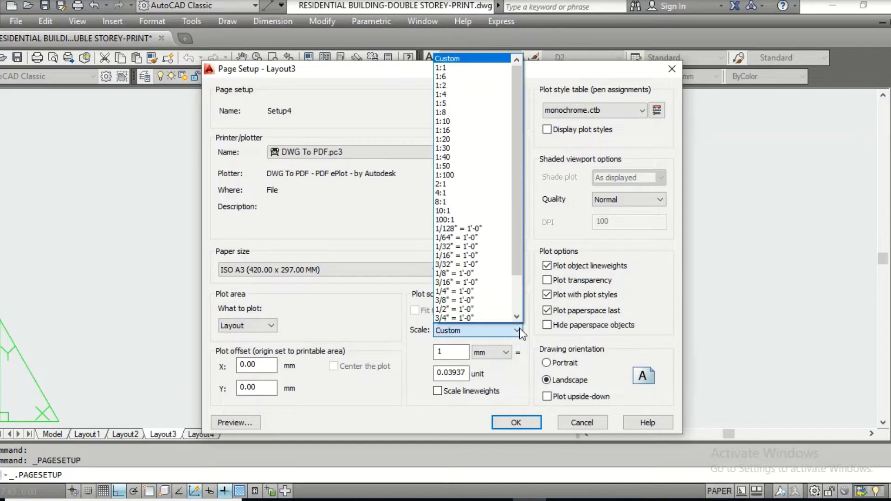
left_click(464, 67)
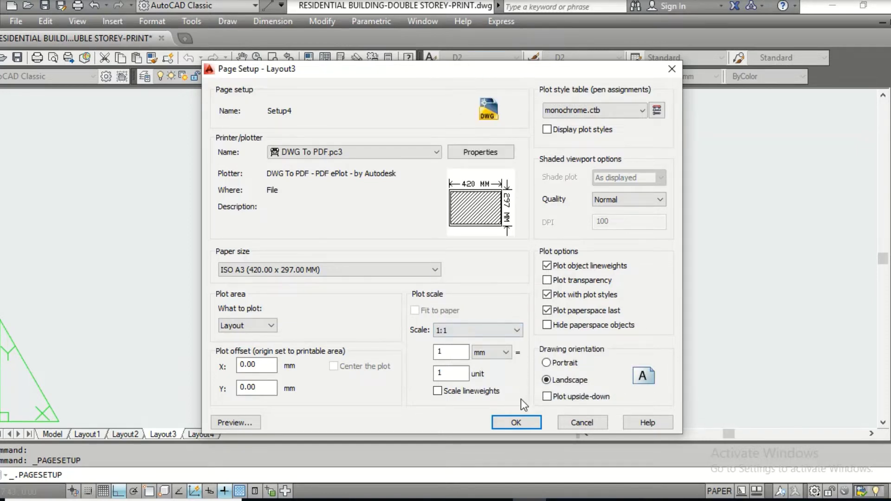
left_click(518, 422)
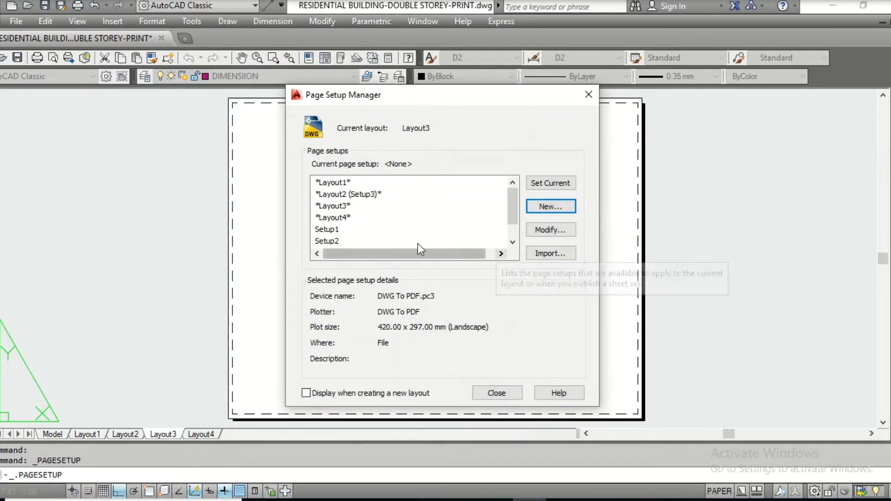
Make Setup4 the current page setup for Layout3 and erase the leftover object from the layout.
scroll(511, 209, "down", 2)
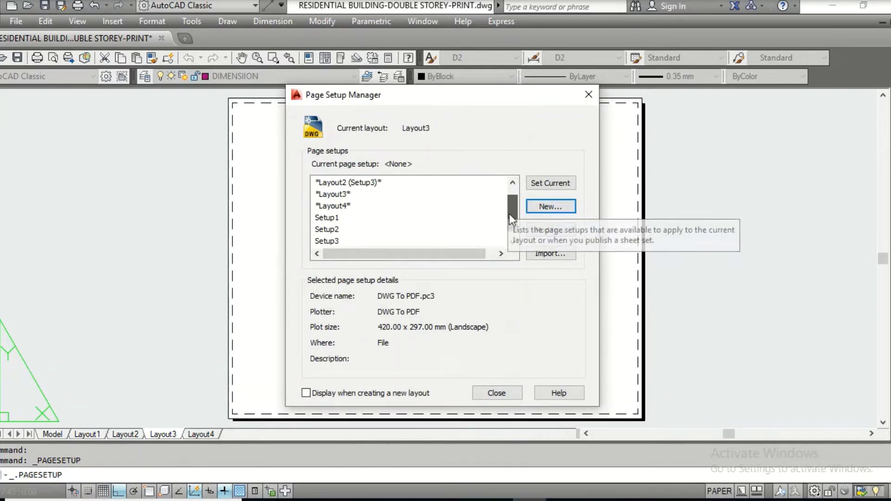
left_click(406, 241)
left_click(548, 184)
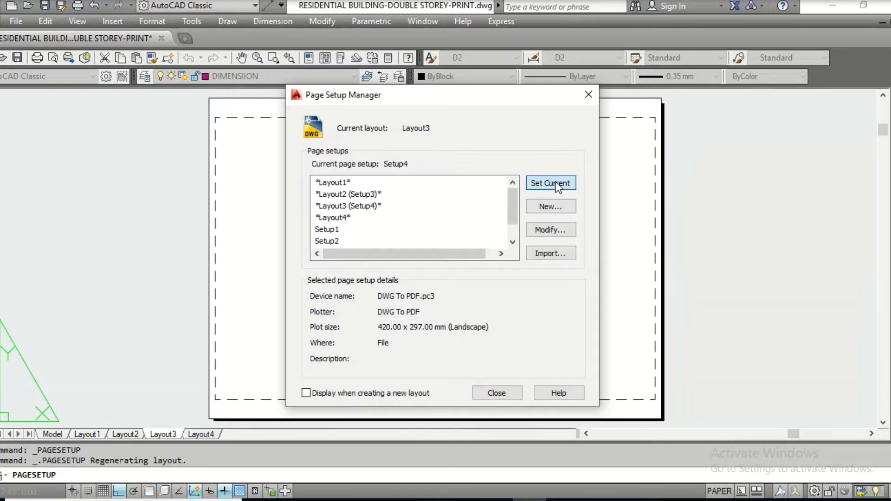
left_click(504, 390)
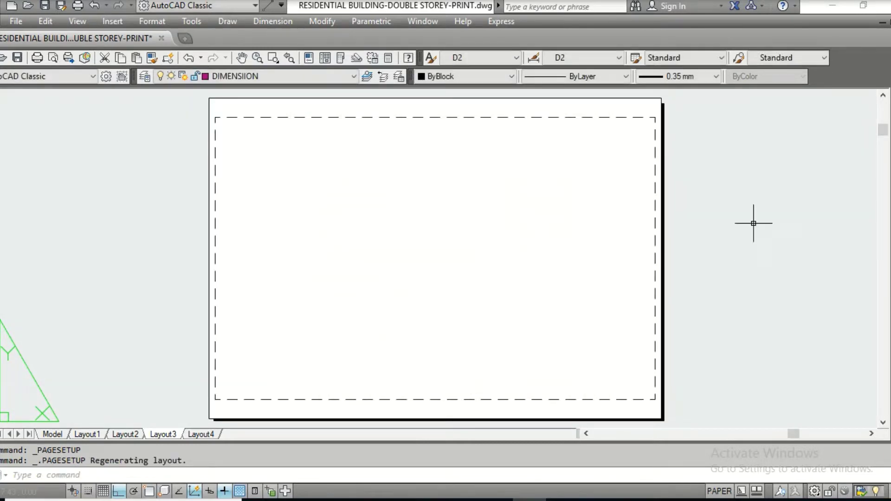
key("Delete")
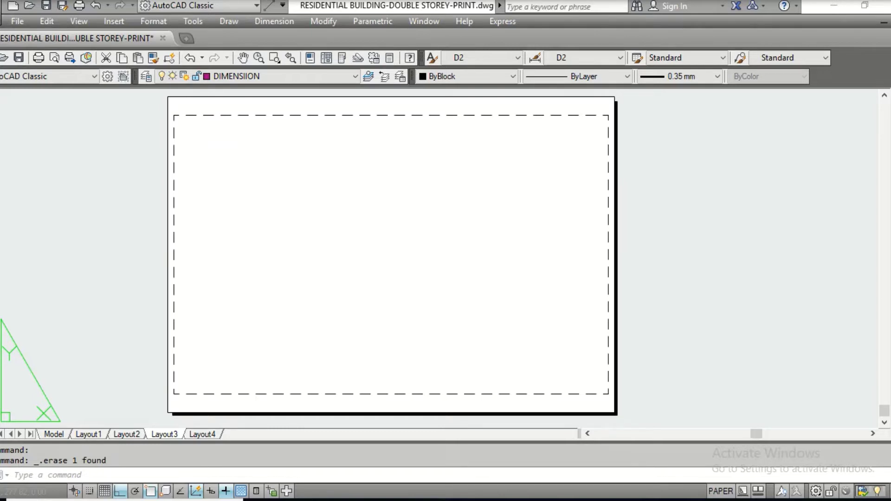
Draw a rectangle about 419 x 296 mm along the sheet's outer edge, from the upper-left corner to the lower-right corner.
mouse_move(497, 500)
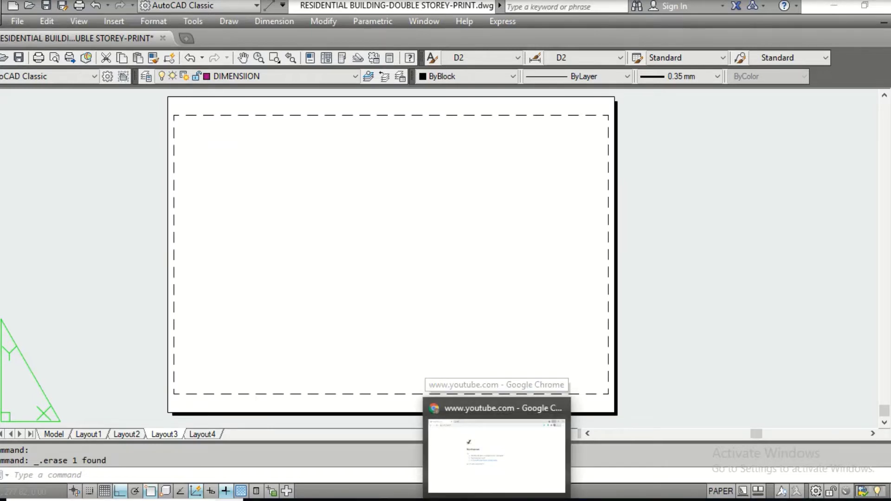
left_click(65, 473)
type("rec")
key("Return")
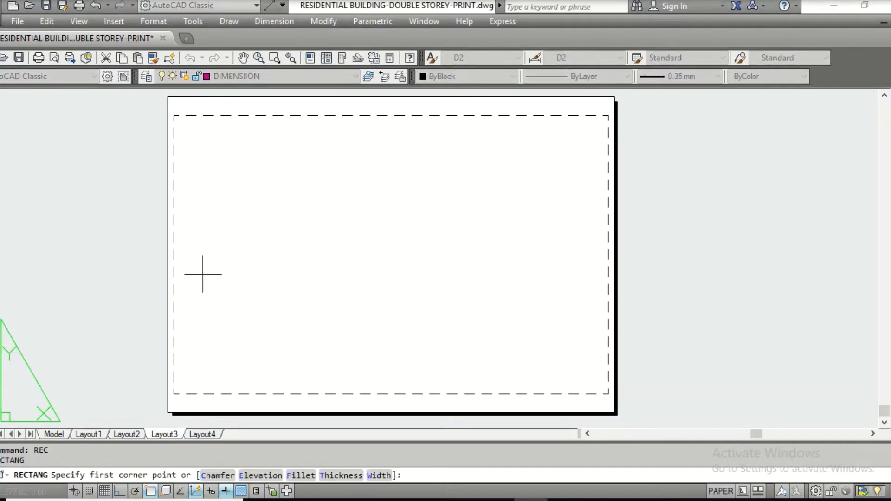
scroll(169, 97, "up", 4)
scroll(169, 99, "down", 1)
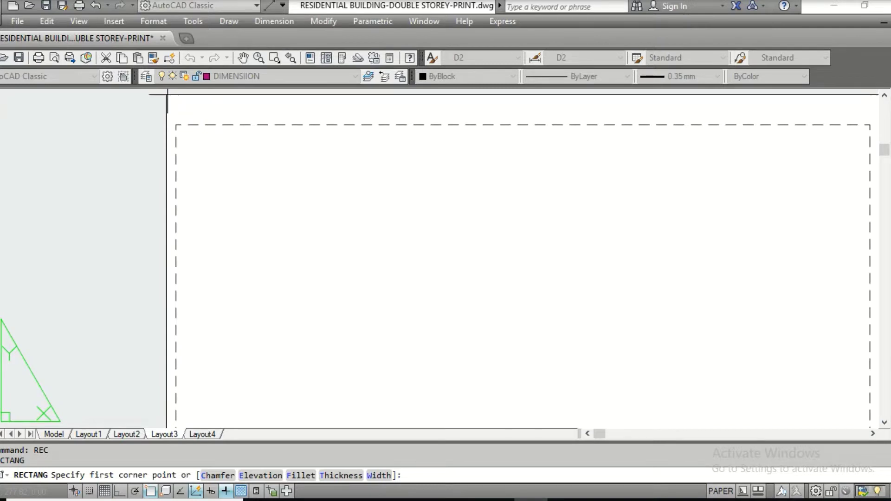
left_click(167, 96)
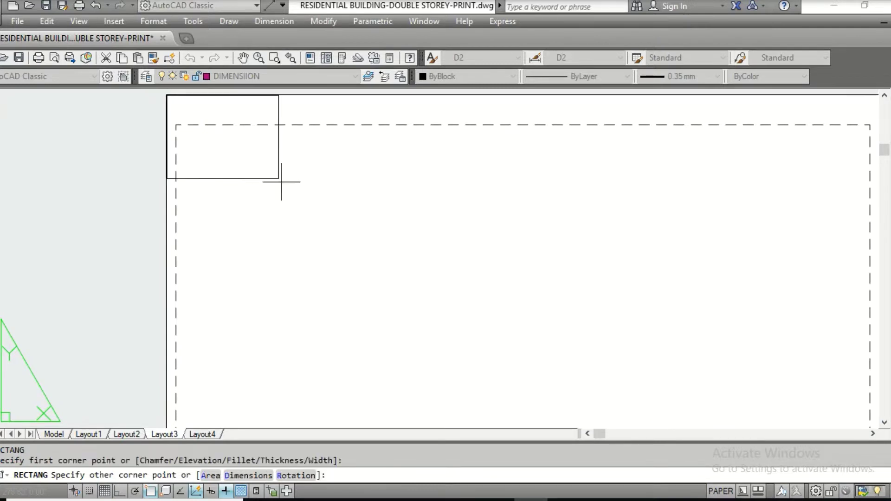
middle_click_drag(563, 339, 364, 177)
middle_click_drag(552, 338, 548, 265)
scroll(620, 337, "up", 5)
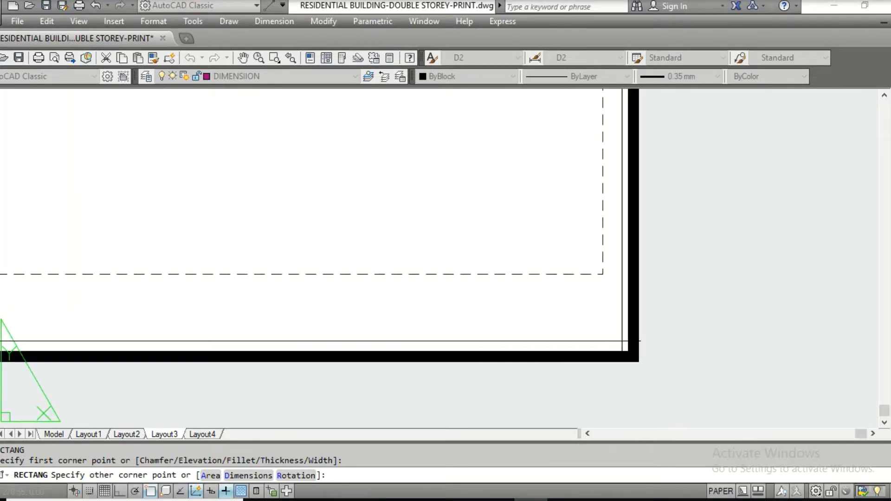
scroll(622, 341, "up", 4)
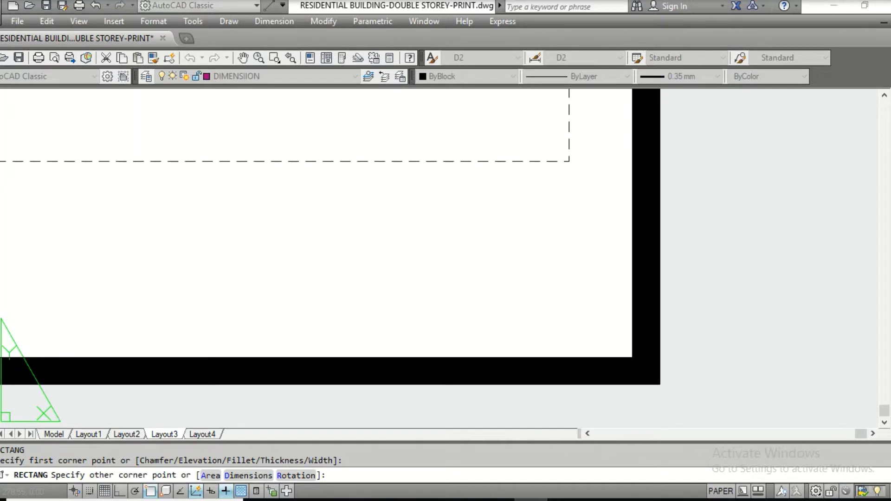
left_click(631, 357)
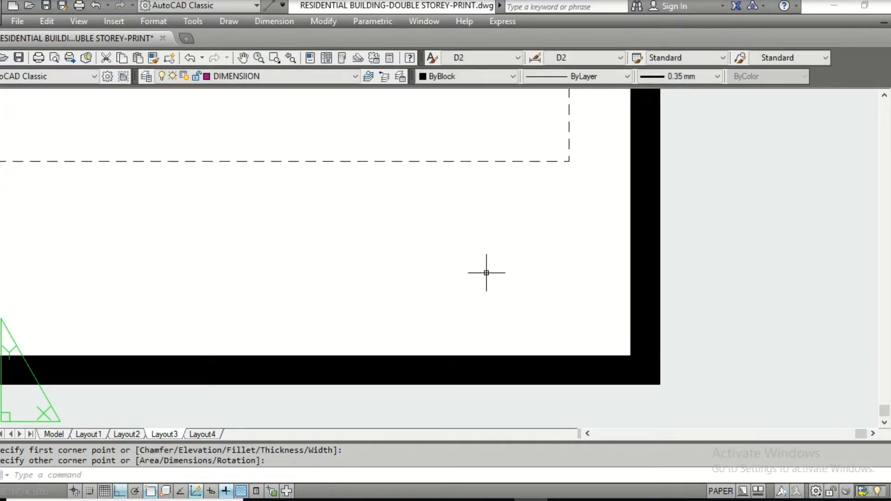
Examine how the rectangle lines up with the paper edges at the sheet's corners.
scroll(487, 272, "down", 3)
middle_click_drag(423, 255, 494, 362)
scroll(334, 272, "up", 2)
scroll(330, 279, "down", 5)
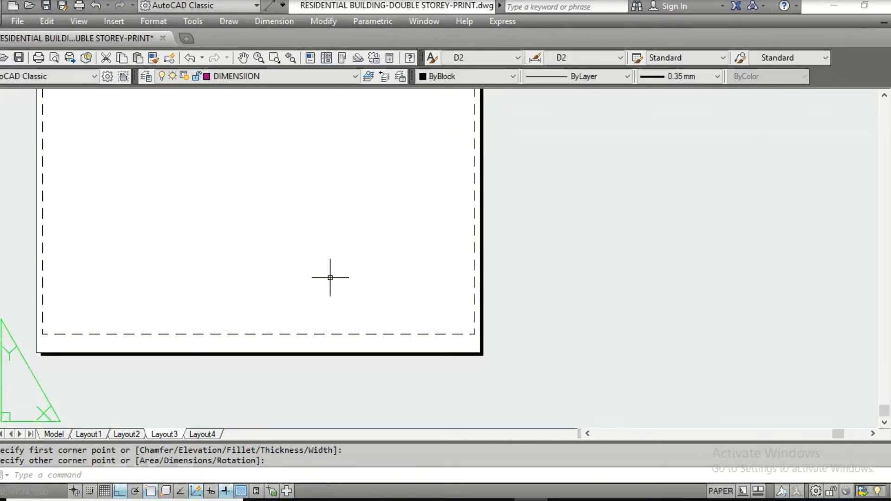
scroll(324, 250, "up", 3)
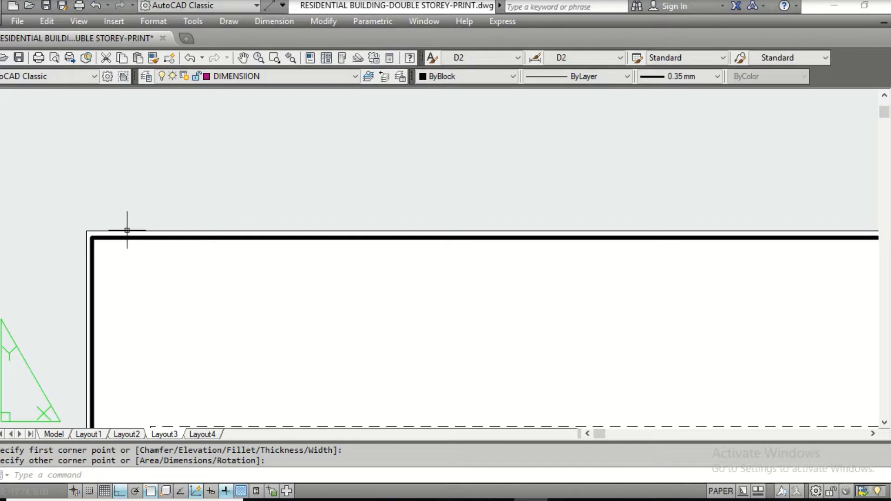
scroll(410, 239, "down", 3)
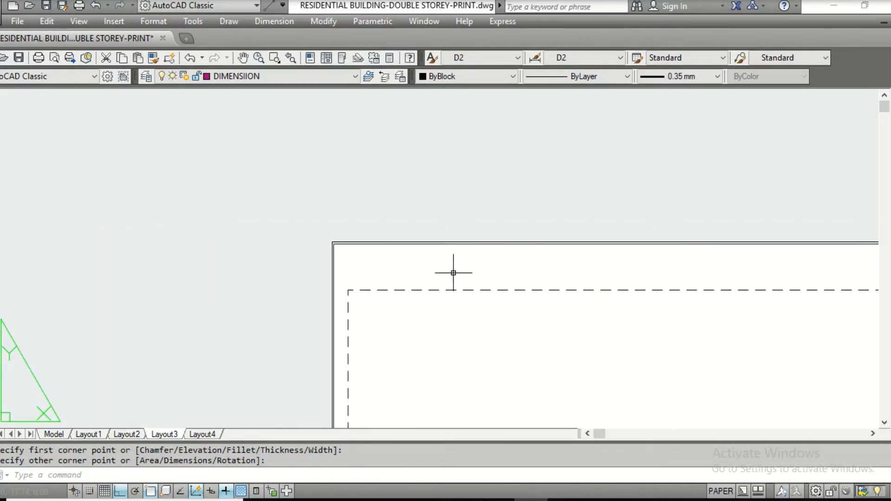
middle_click_drag(453, 272, 192, 232)
scroll(403, 230, "down", 2)
middle_click_drag(403, 230, 351, 223)
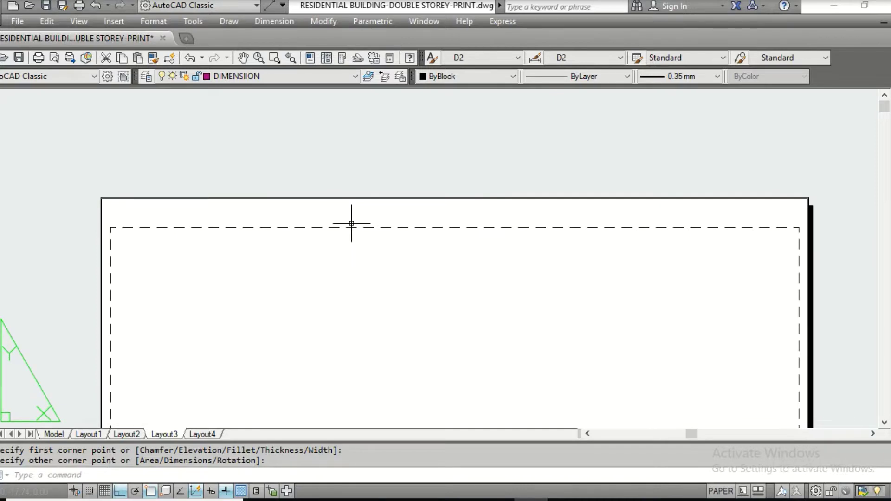
Measure the sheet border's width along its upper edge between the two corners.
type("DI")
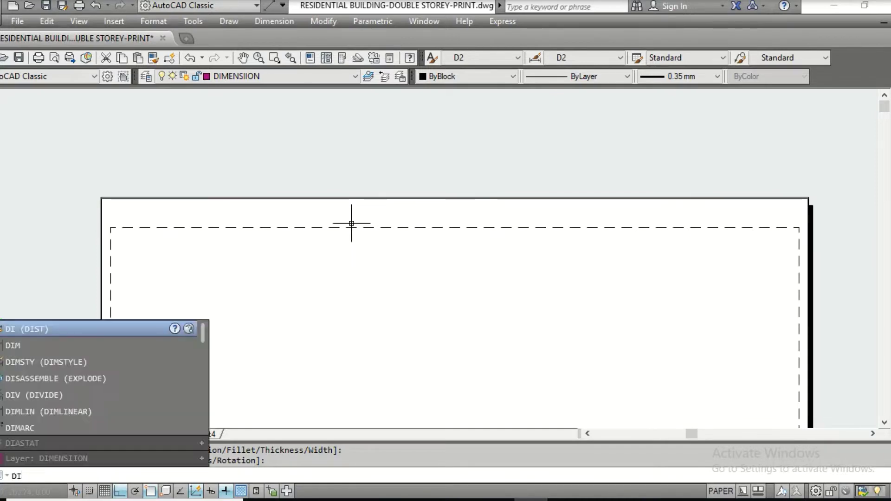
key("Return")
left_click(100, 198)
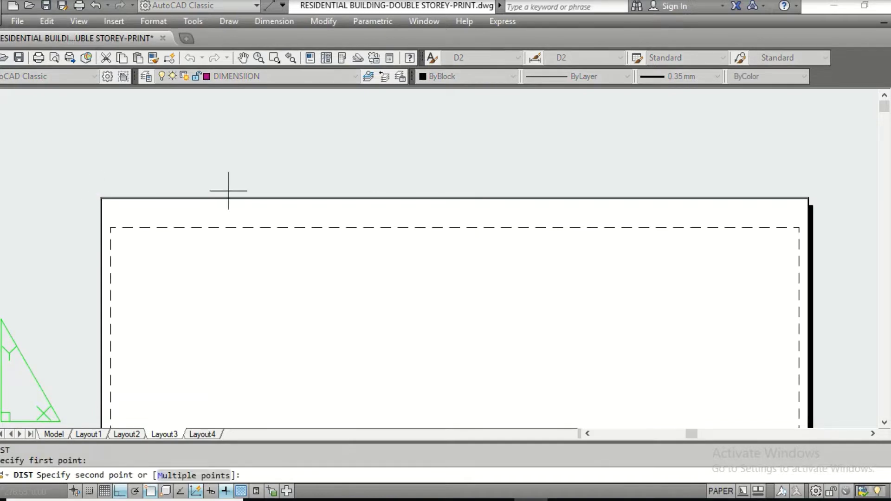
left_click(806, 197)
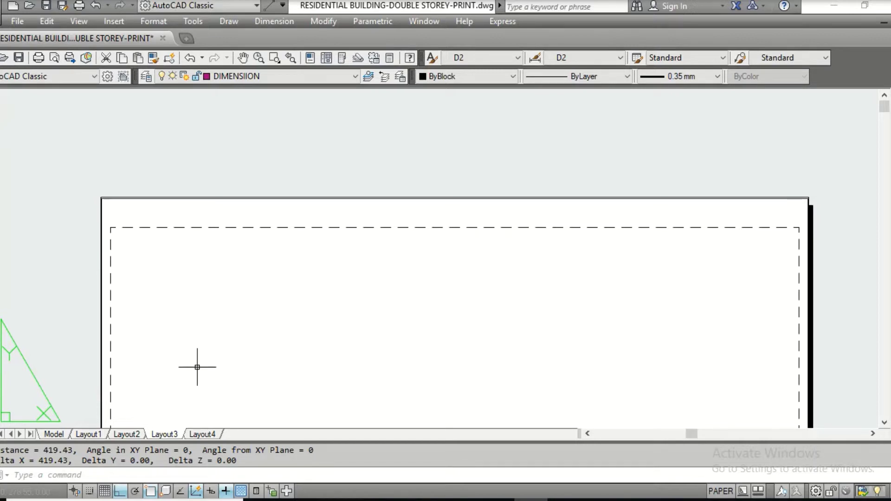
Measure the sheet border's height along its left edge from the upper corner to the lower corner.
scroll(180, 330, "down", 6)
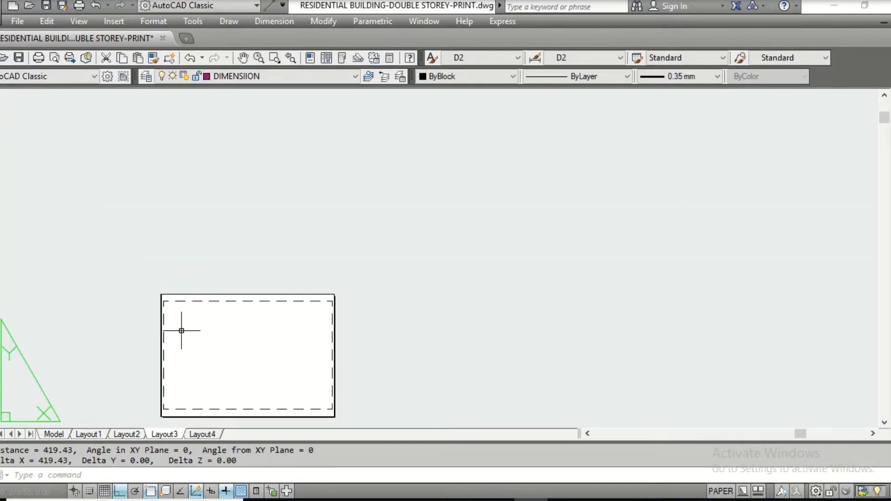
middle_click_drag(180, 330, 205, 274)
scroll(205, 273, "up", 2)
type("di")
key("Return")
left_click(202, 225)
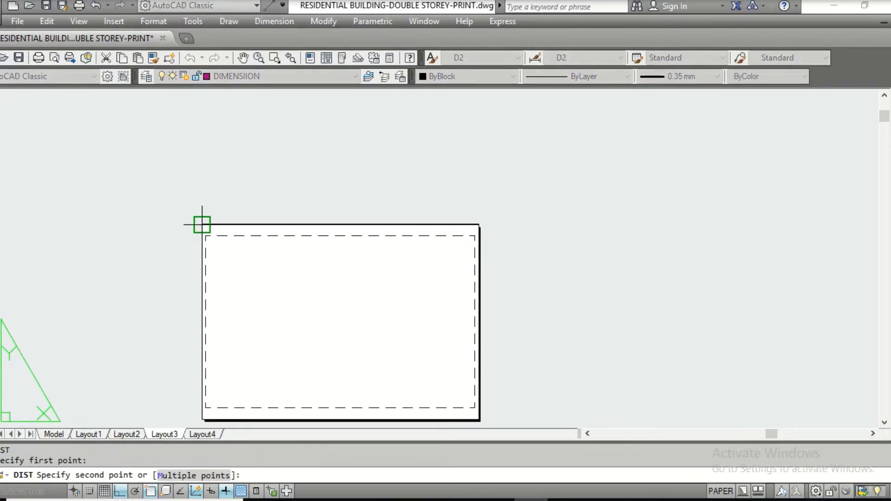
left_click(203, 419)
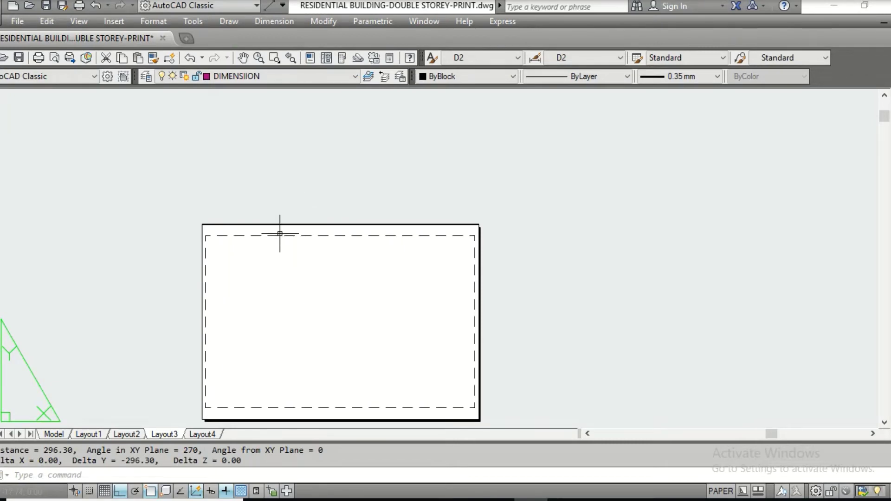
Offset the border rectangle 3 mm towards the inside of the sheet.
middle_click_drag(285, 246, 282, 198)
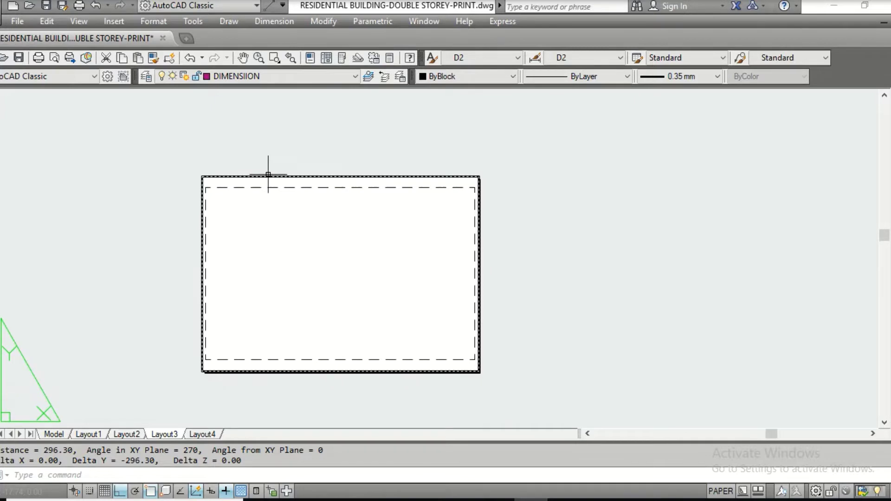
scroll(269, 174, "up", 4)
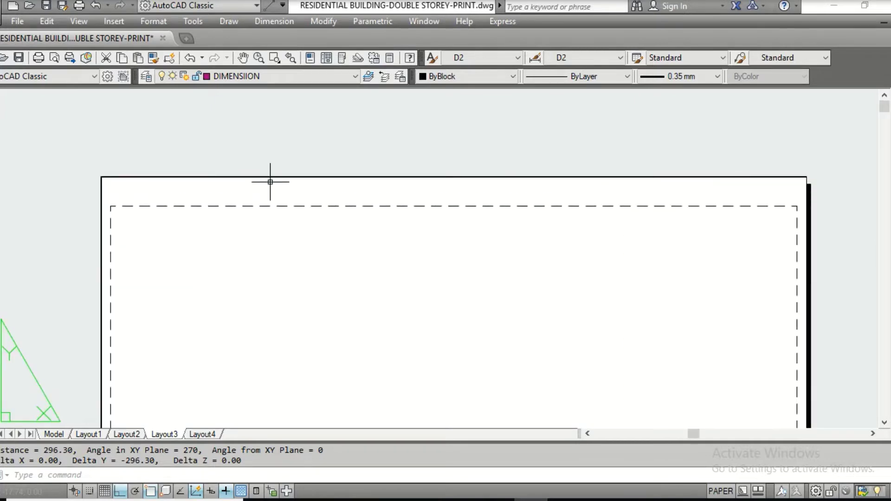
middle_click_drag(246, 179, 332, 185)
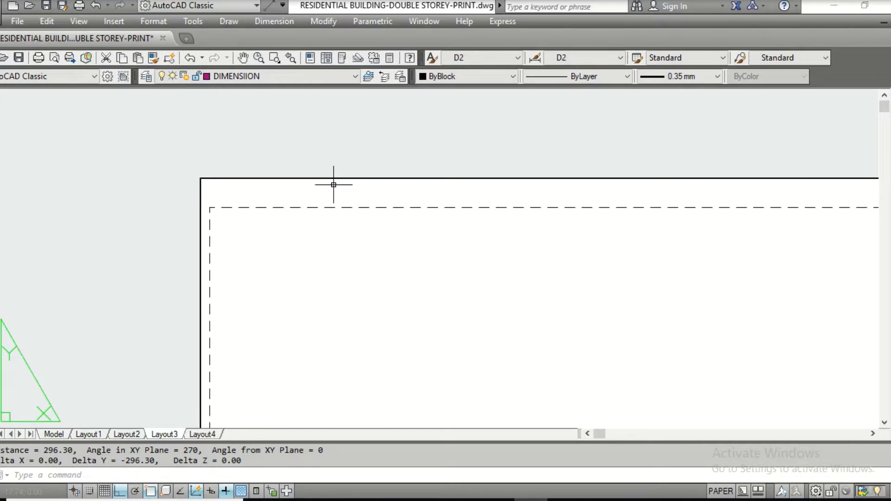
type("o")
key("Return")
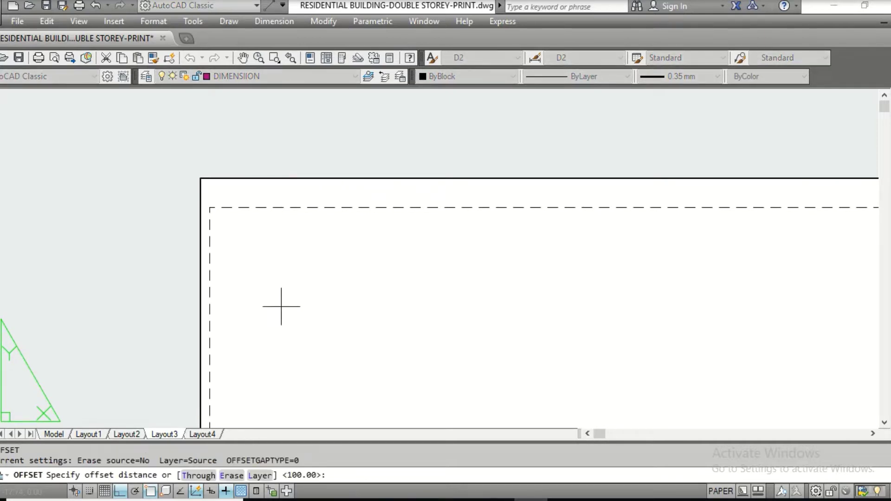
type("3")
key("Return")
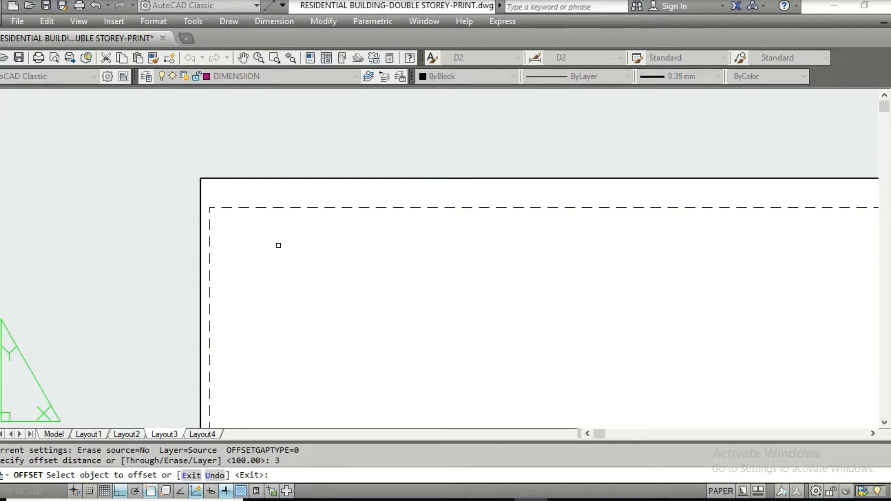
left_click(280, 177)
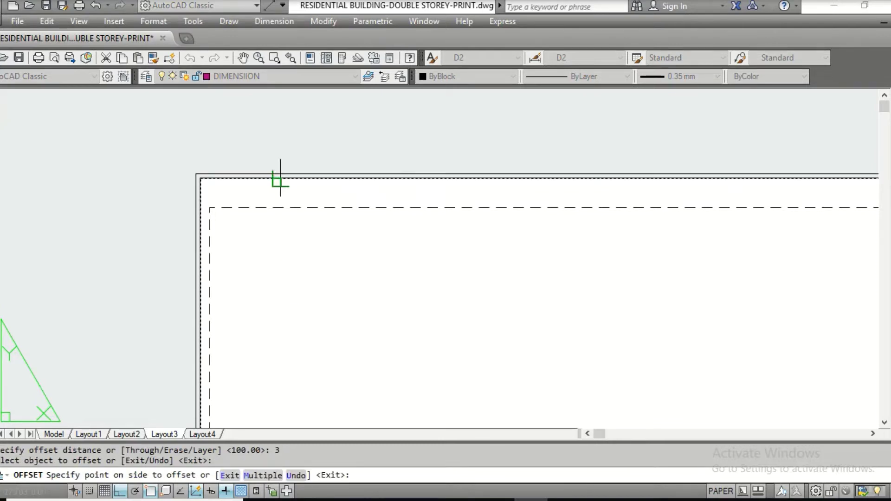
left_click(300, 235)
middle_click_drag(589, 269, 569, 211)
key("Escape")
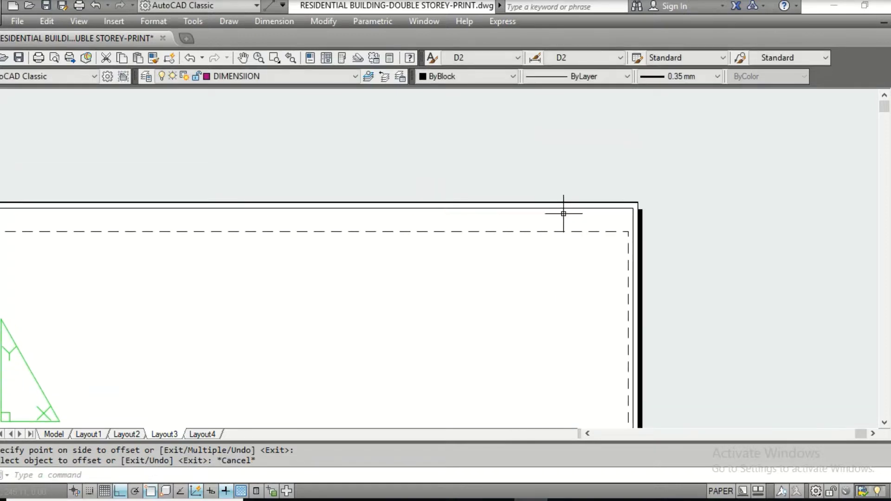
Explode the inner border rectangle into separate lines and check that its upper edge can be selected on its own.
type("EXPLODE")
key("Return")
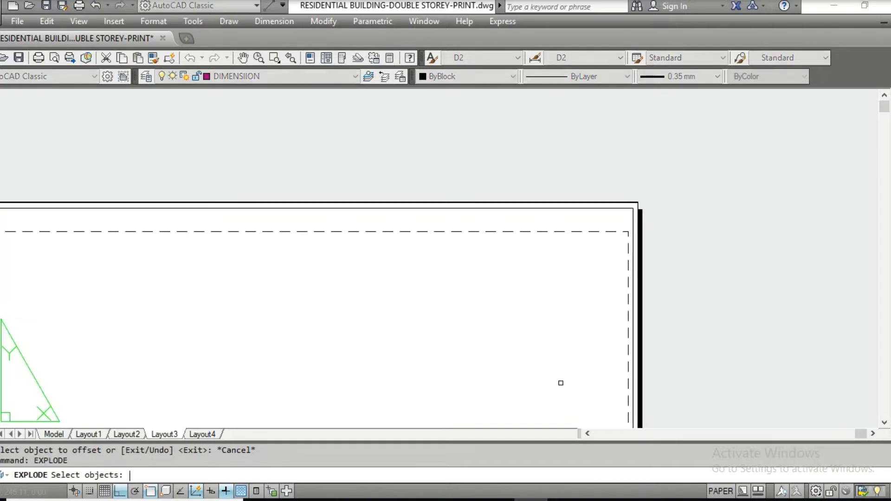
left_click(548, 208)
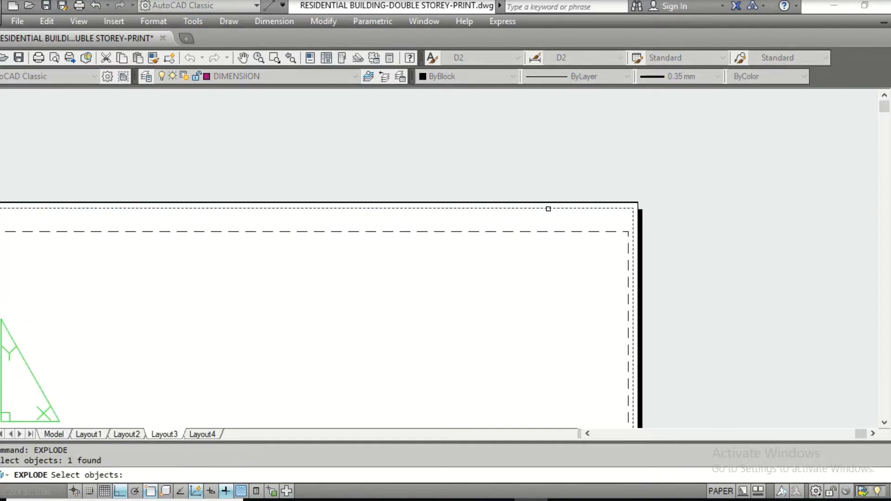
key("Return")
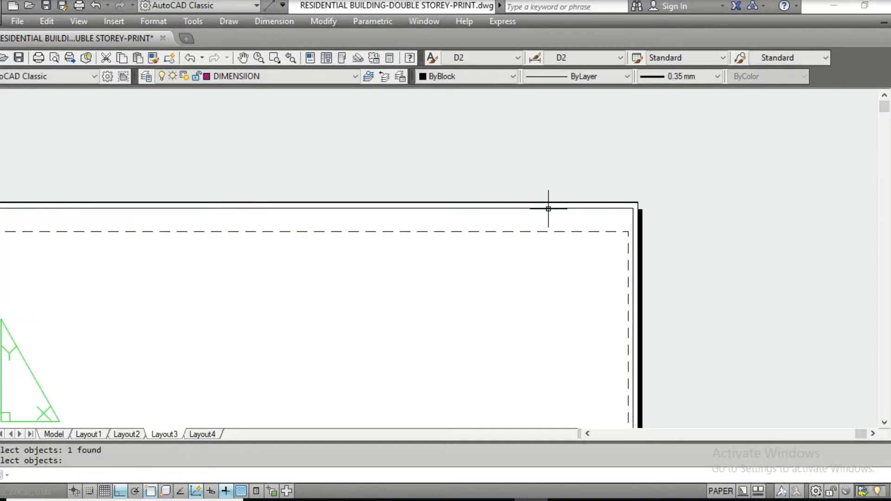
key("Return")
left_click(580, 208)
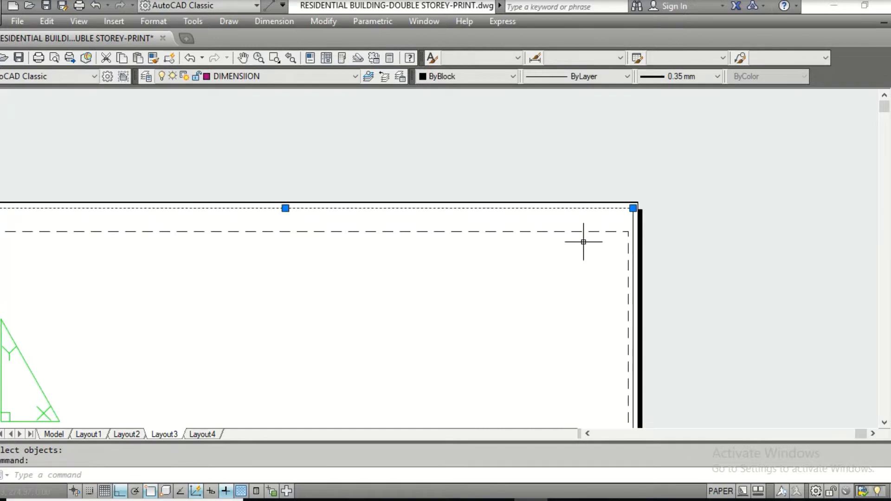
key("Escape")
key("Escape")
Examine the spacing between the inner border, the paper edge and the dashed printable area around the sheet.
scroll(583, 181, "down", 3)
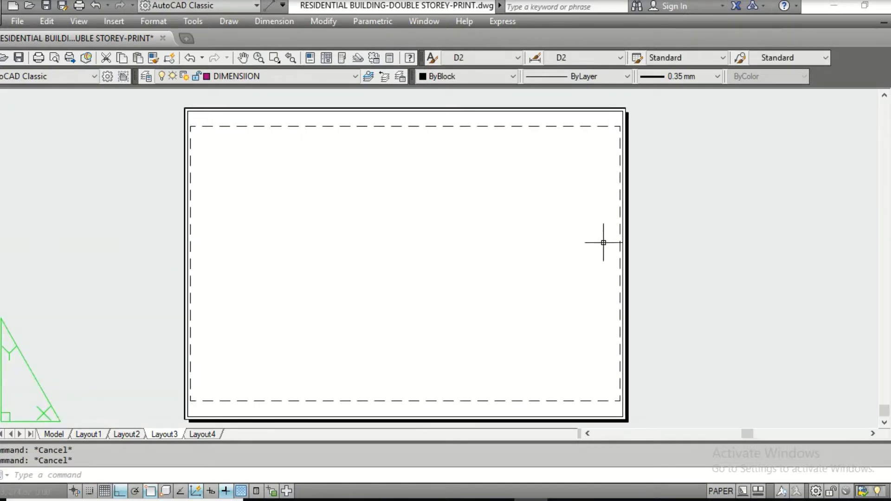
middle_click_drag(582, 261, 571, 287)
scroll(587, 294, "up", 1)
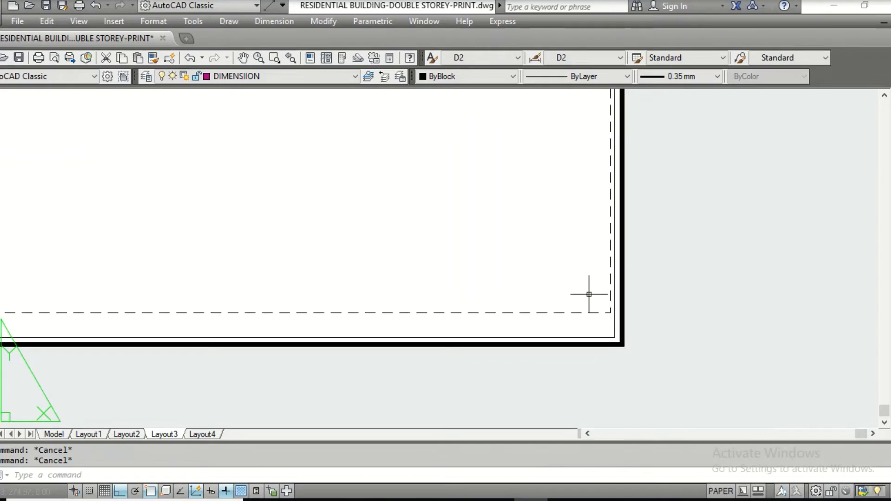
scroll(582, 294, "up", 1)
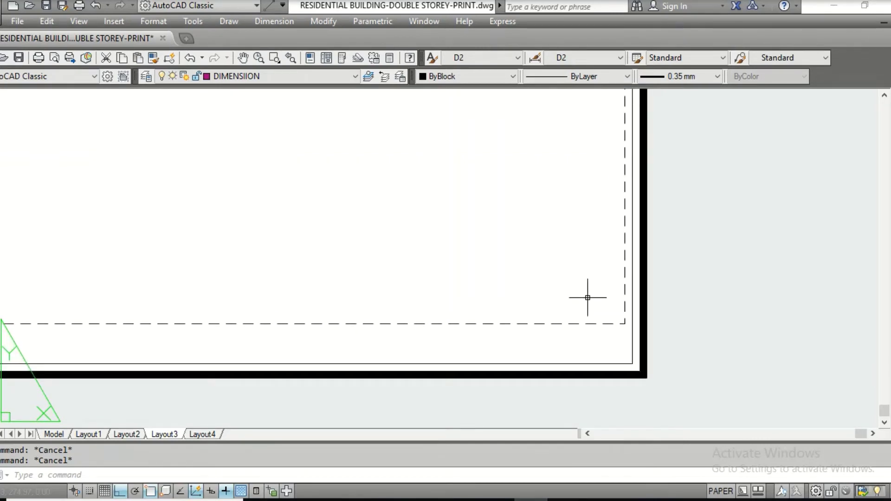
mouse_move(609, 313)
middle_mouse_down()
mouse_move(596, 288)
mouse_move(625, 325)
middle_mouse_up()
scroll(606, 193, "down", 1)
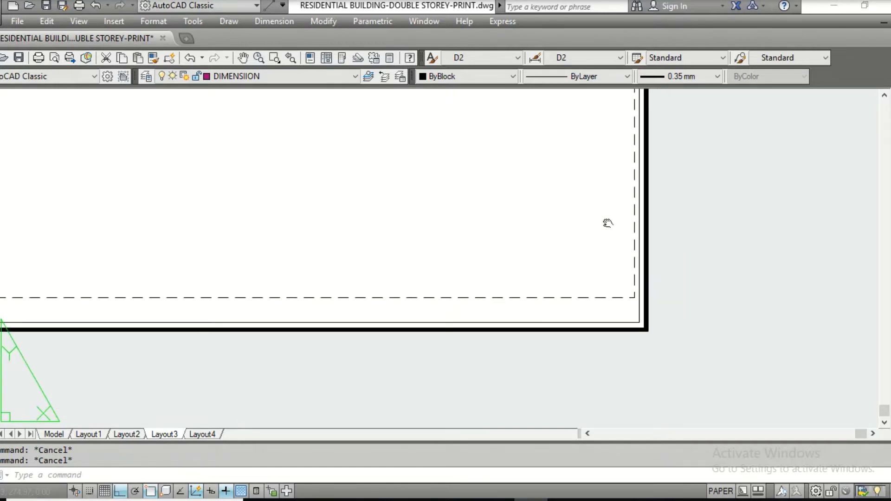
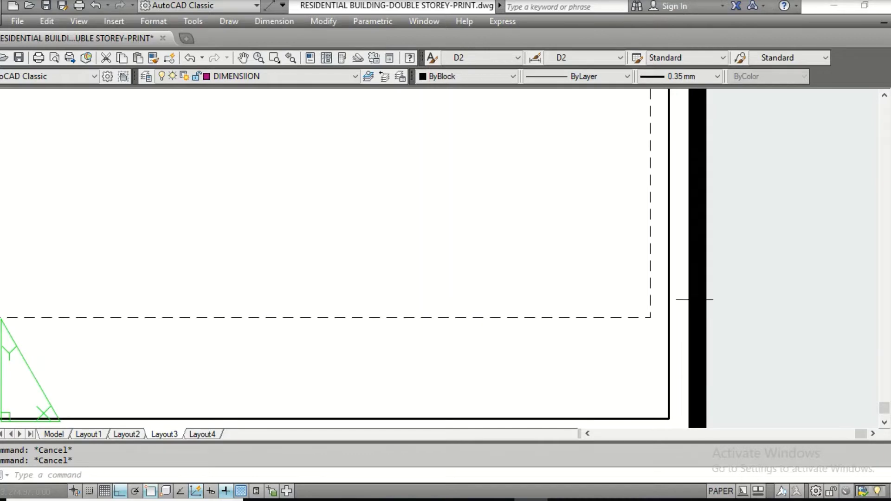
scroll(662, 360, "up", 4)
scroll(666, 360, "down", 6)
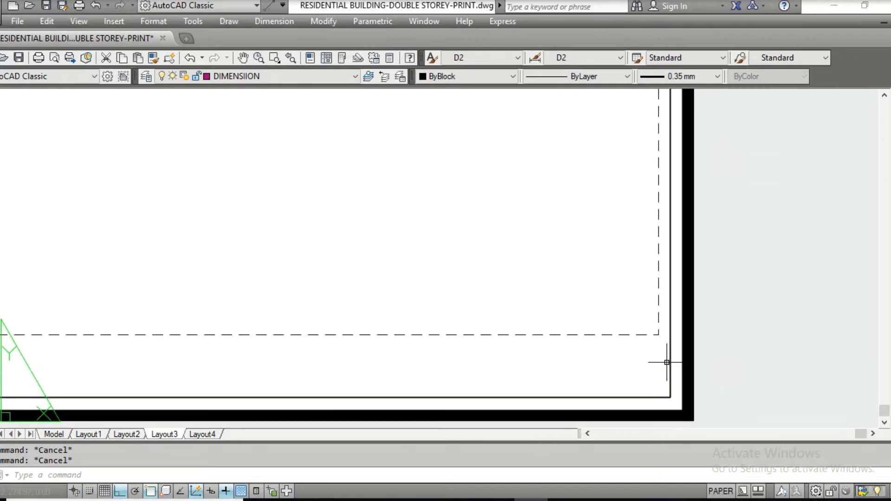
scroll(666, 361, "down", 8)
scroll(529, 150, "up", 6)
scroll(527, 151, "up", 2)
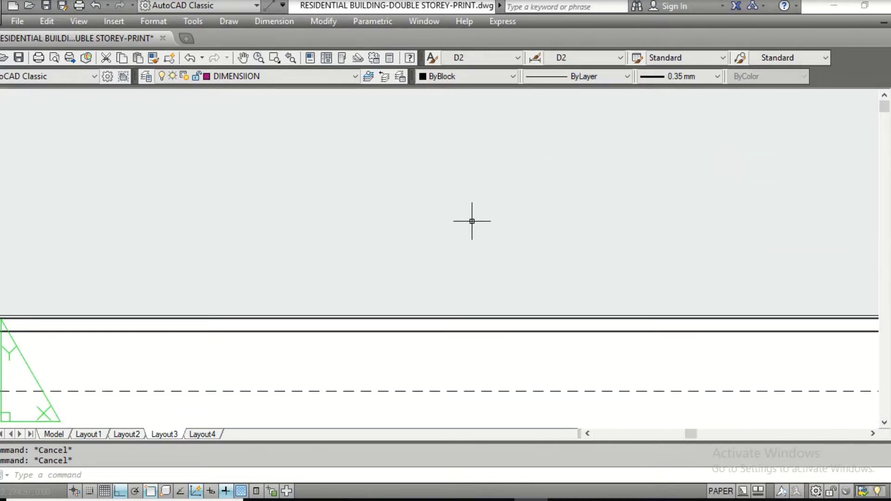
scroll(481, 298, "down", 4)
Offset the inner border's right-hand line 80 mm towards the inside of the sheet for a vertical title strip.
type("o")
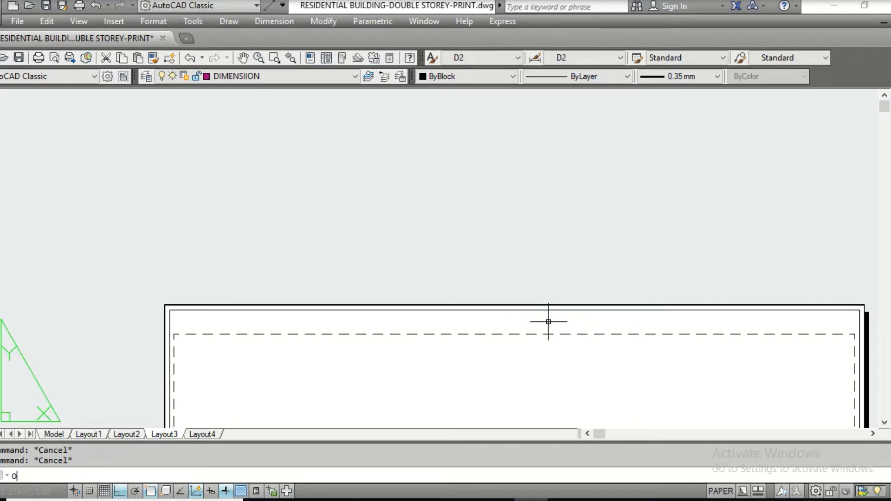
key("Return")
middle_click_drag(750, 374, 581, 307)
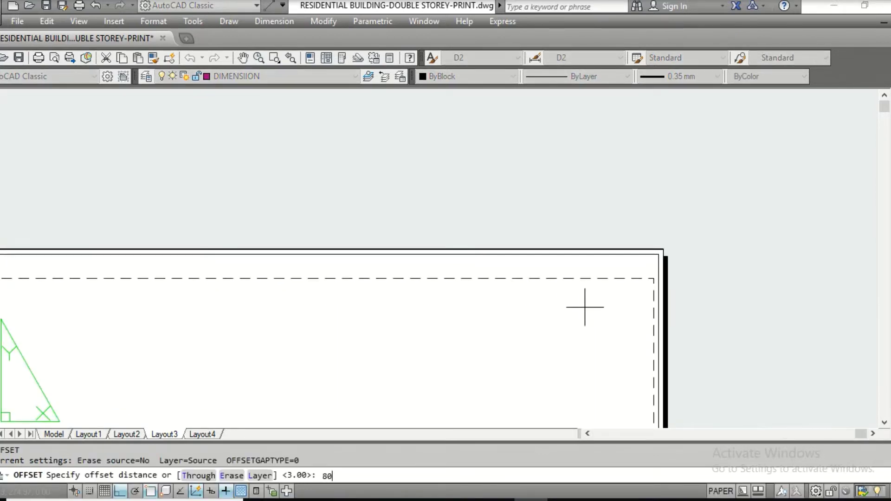
key("Return")
left_click(657, 293)
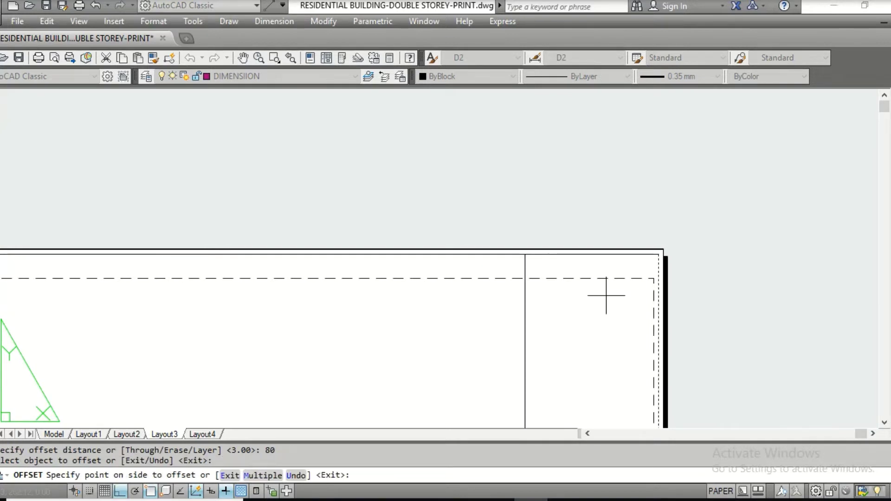
left_click(603, 295)
middle_click_drag(543, 350, 508, 193)
scroll(508, 199, "down", 4)
middle_click_drag(517, 308, 519, 280)
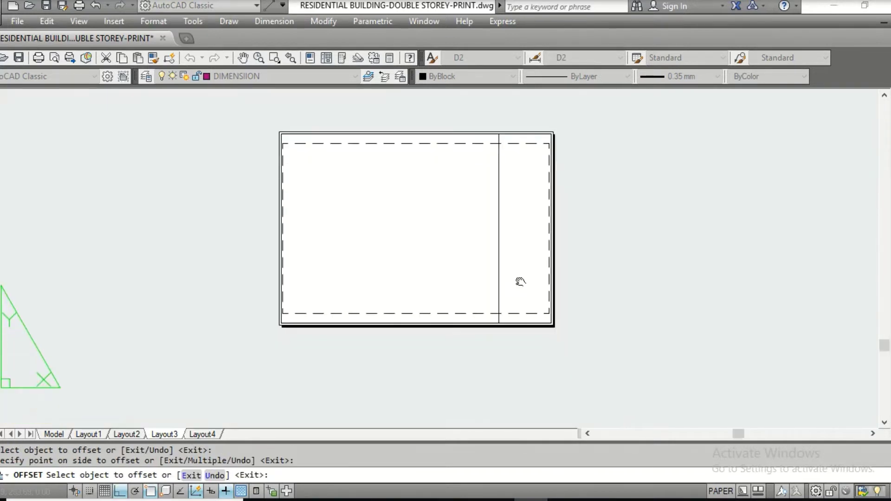
scroll(515, 313, "up", 2)
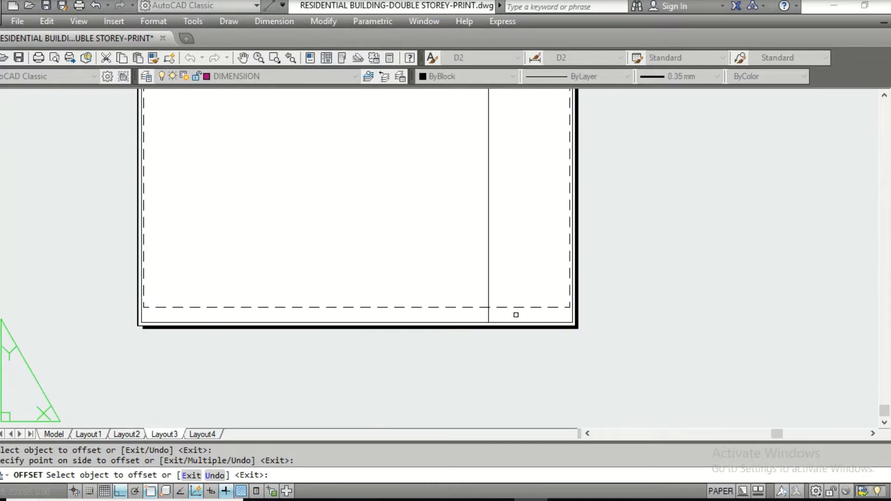
scroll(512, 289, "up", 2)
scroll(513, 289, "up", 2)
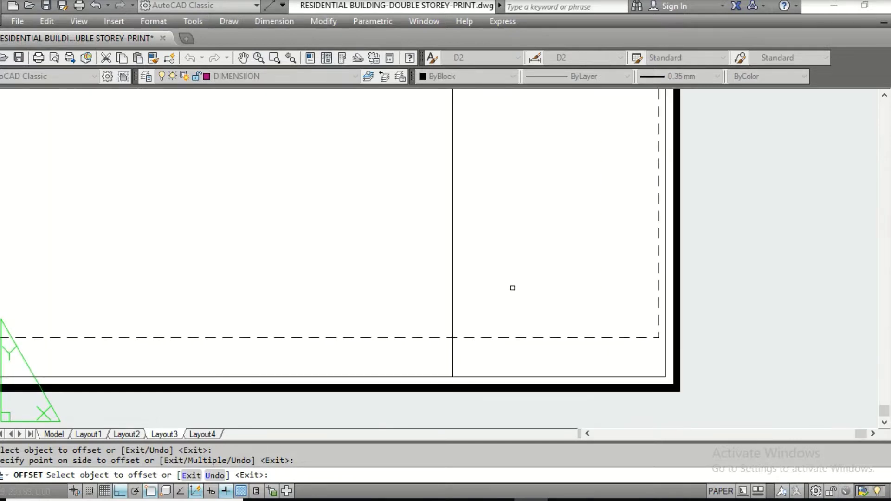
key("Escape")
Offset the inner border's lower line 30 mm upwards into the sheet.
type("o")
key("Return")
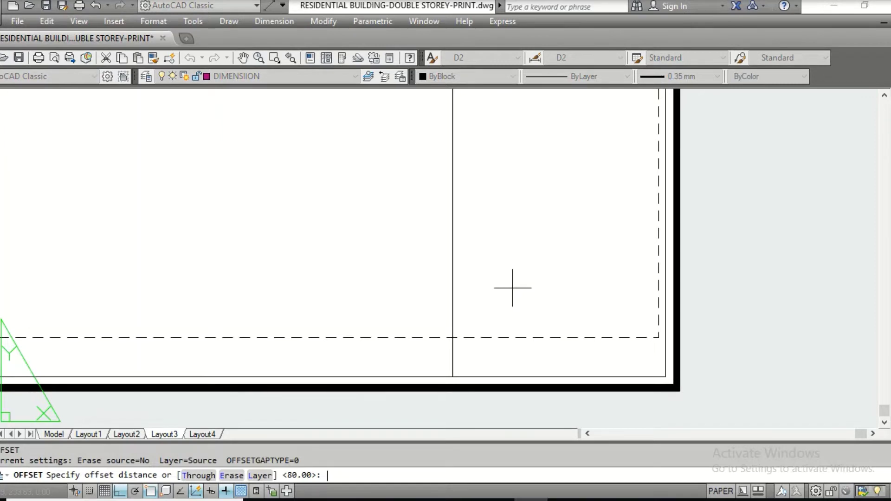
type("30")
key("Return")
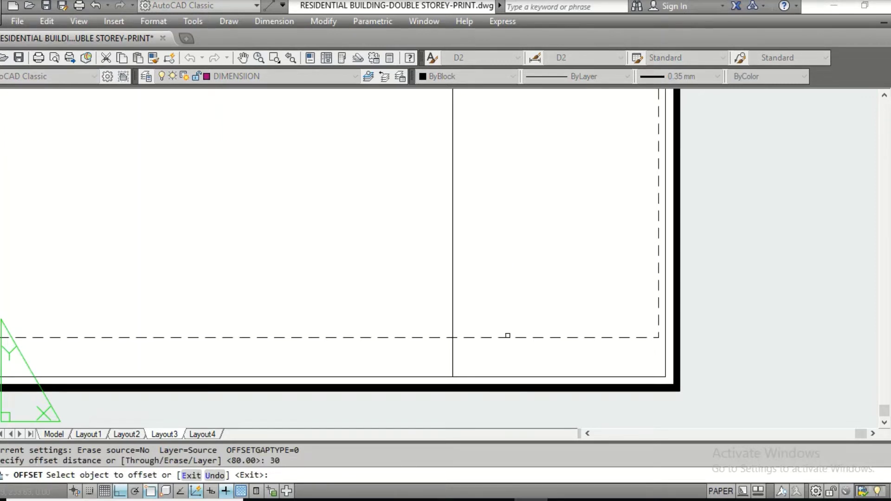
left_click(517, 375)
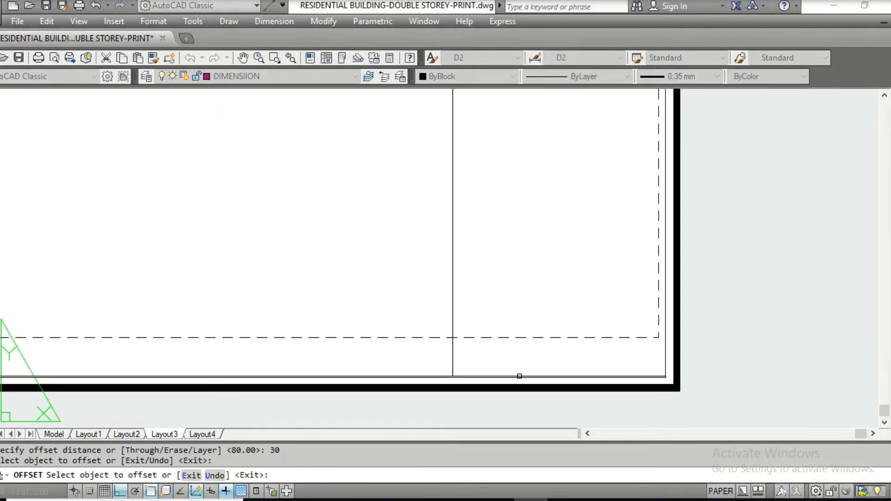
left_click(517, 374)
left_click(542, 307)
key("Escape")
Trim the new lower horizontal line back to the title strip's vertical line, removing the part outside the strip.
type("TR")
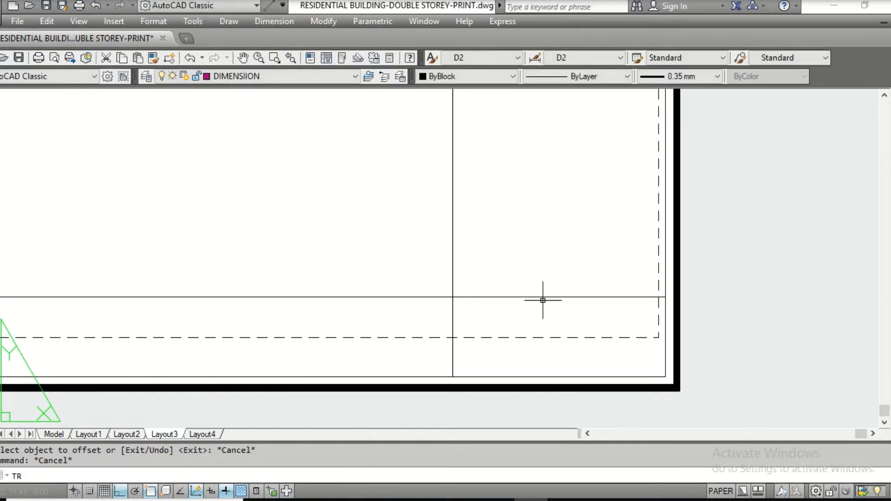
key("Return")
left_click(452, 264)
key("Return")
left_click(417, 269)
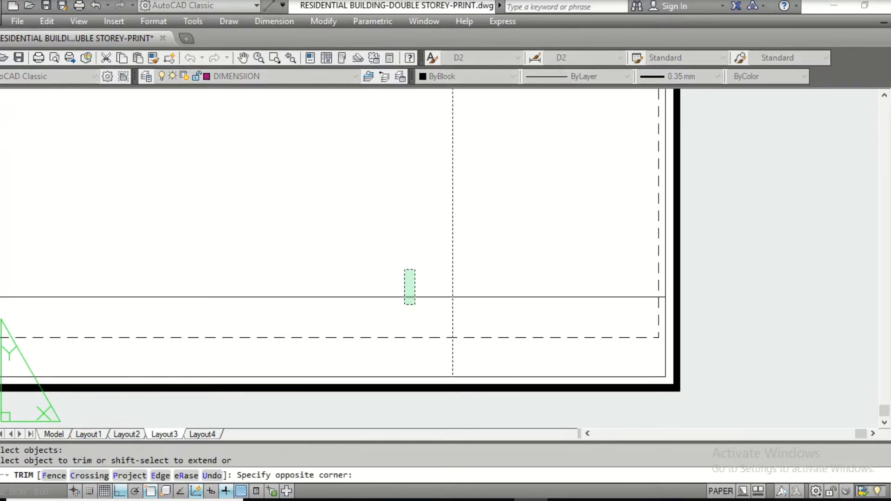
left_click(402, 306)
key("Escape")
Offset the trimmed horizontal line another 30 mm upwards inside the title strip.
type("o")
key("Return")
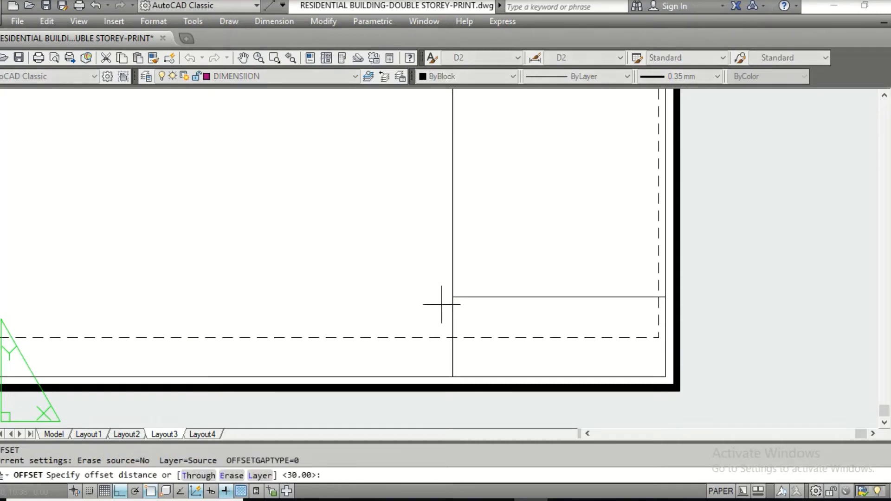
key("Return")
left_click(506, 297)
left_click(502, 279)
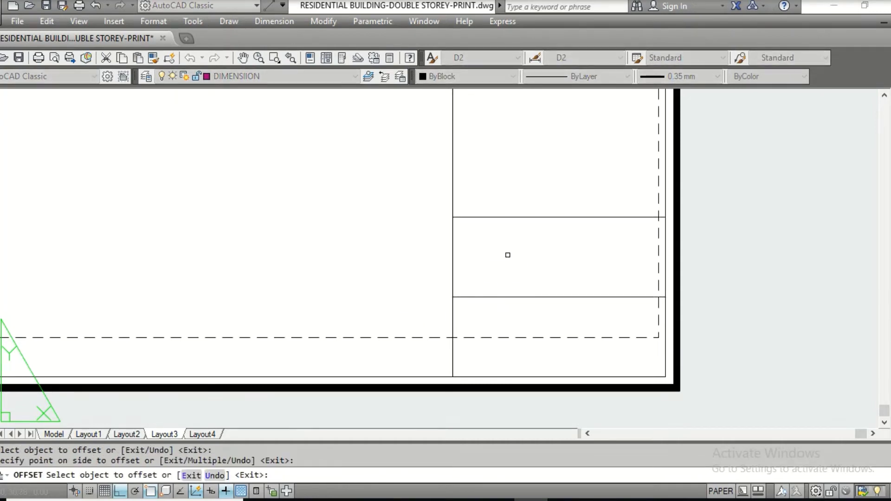
middle_click_drag(497, 255, 455, 334)
scroll(463, 332, "down", 3)
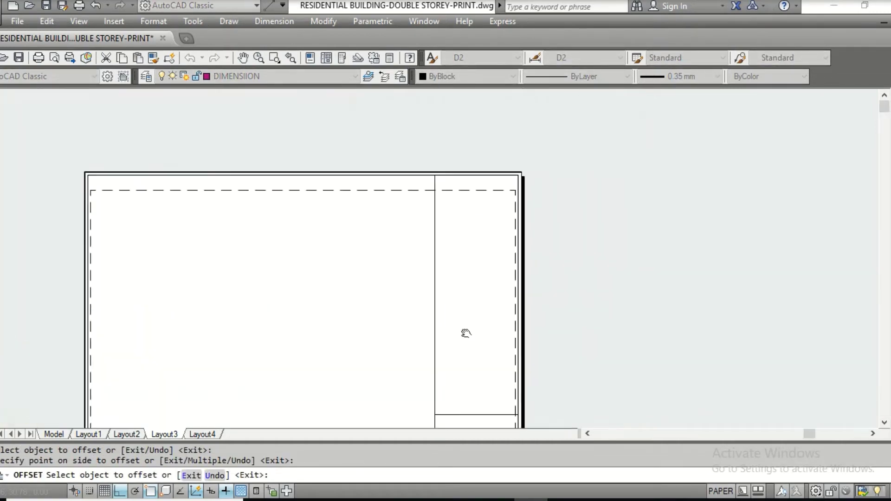
scroll(447, 203, "up", 3)
middle_click_drag(447, 200, 462, 265)
key("Escape")
key("Escape")
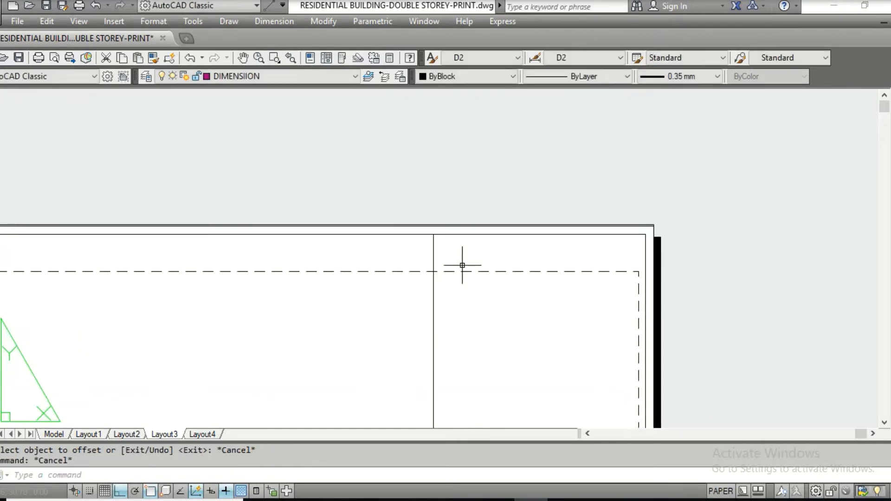
Offset the inner border's upper line downwards twice at 30 mm spacing to form two rows.
type("o")
key("Return")
key("Return")
left_click(490, 236)
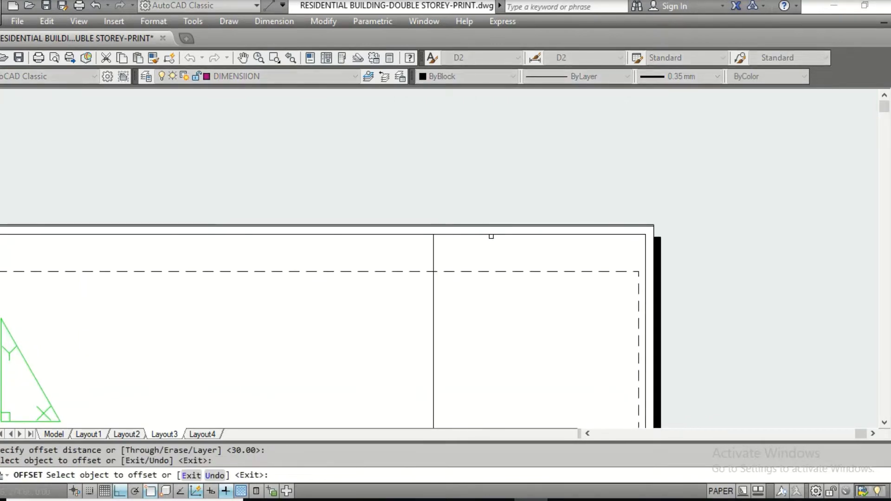
left_click(504, 320)
left_click(502, 314)
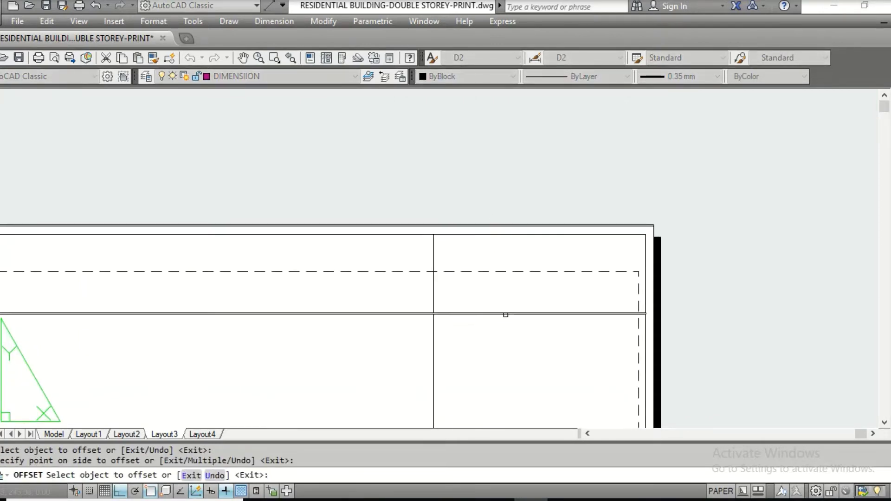
left_click(500, 343)
key("Escape")
Trim both upper horizontal lines back to the title strip's vertical line so they stay only inside the strip.
type("TR")
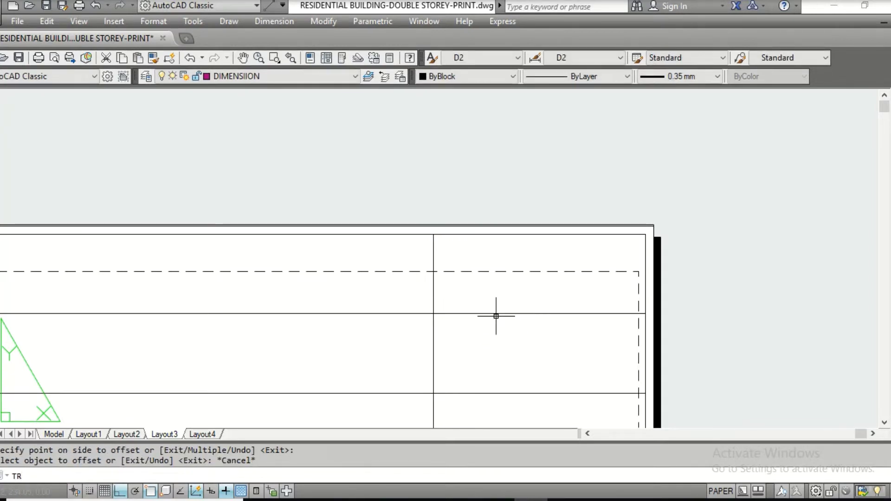
key("Return")
left_click(435, 291)
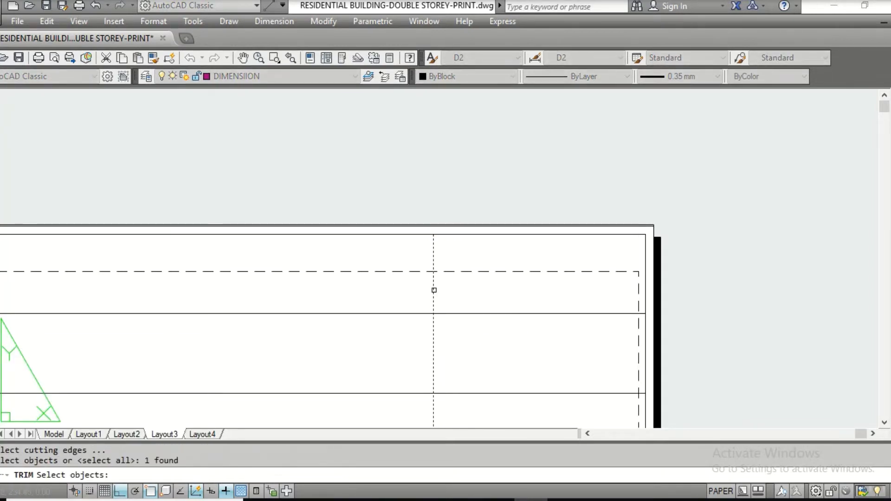
key("Return")
left_click(350, 289)
left_click(413, 397)
scroll(413, 397, "down", 4)
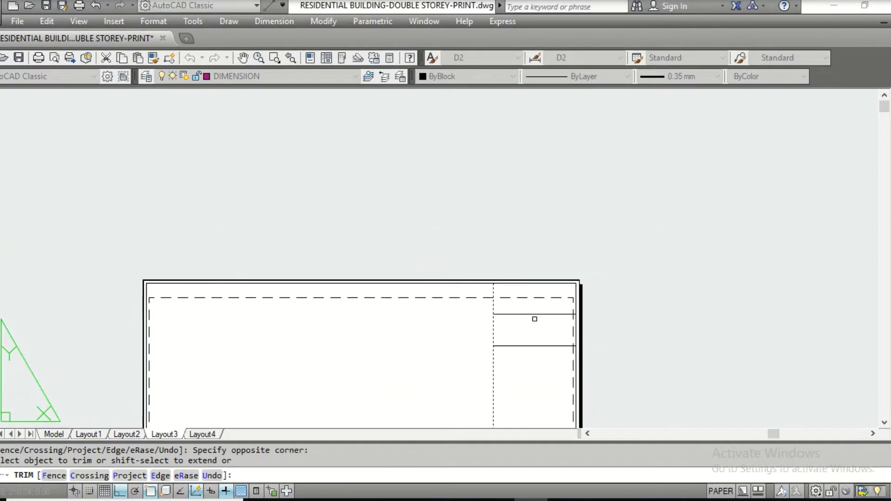
middle_click_drag(533, 319, 589, 189)
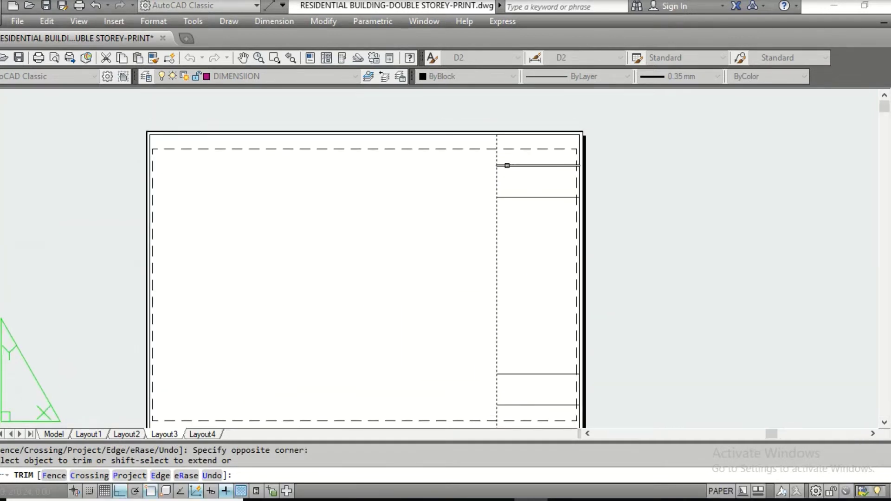
key("Escape")
key("Escape")
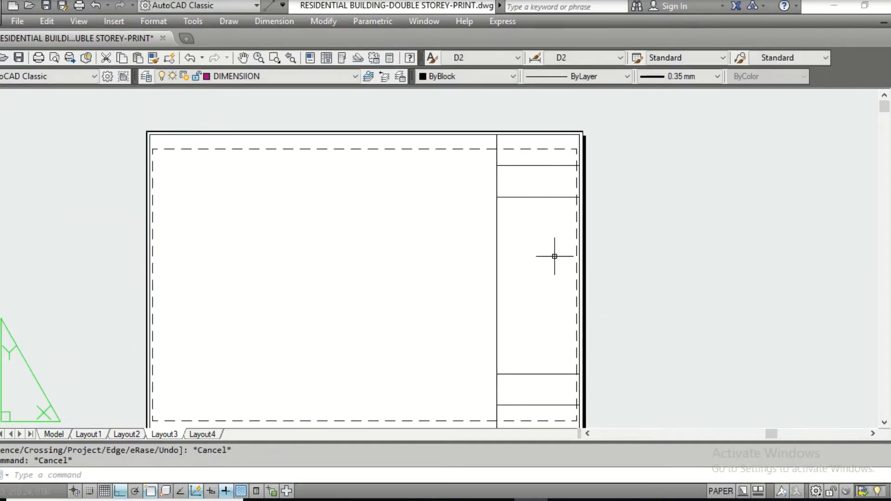
middle_click_drag(527, 339, 504, 306)
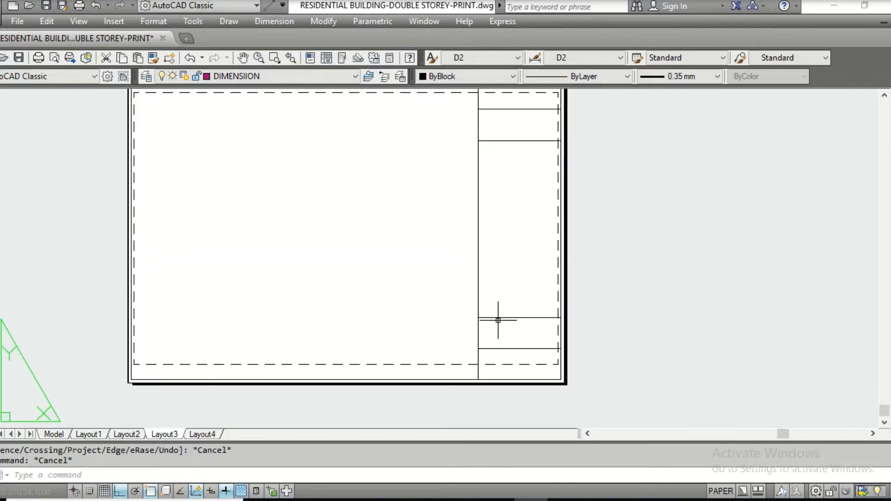
scroll(497, 317, "up", 2)
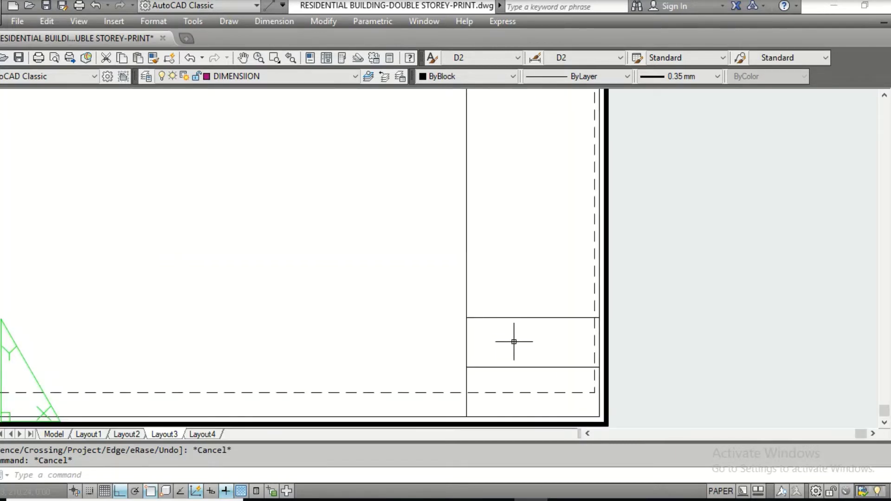
Examine the finished Layout1 sheet, including its specifications table and title block, and return to Layout3.
scroll(513, 181, "down", 2)
middle_click_drag(512, 192, 538, 274)
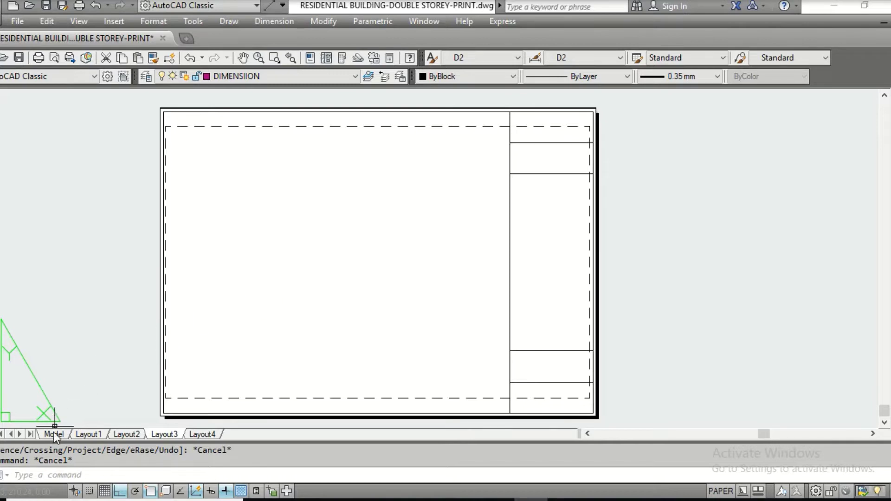
scroll(374, 226, "up", 2)
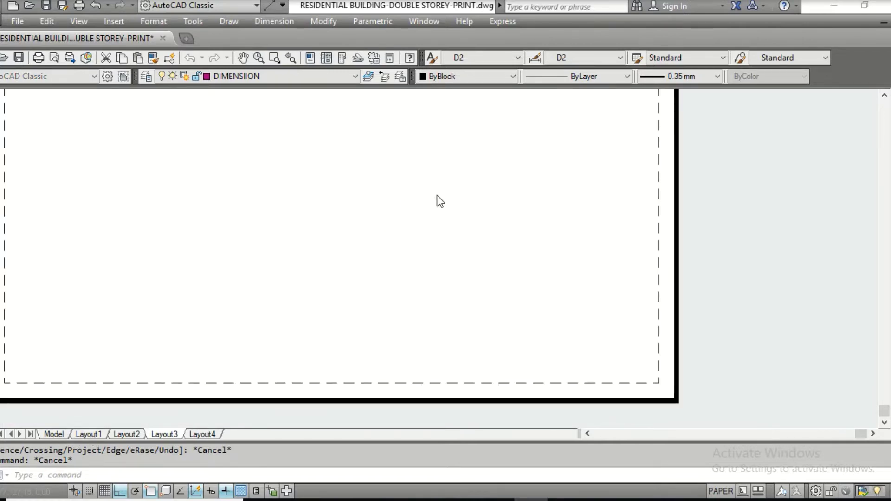
key("ctrl+Page_Up")
key("ctrl+Page_Up")
scroll(615, 183, "up", 2)
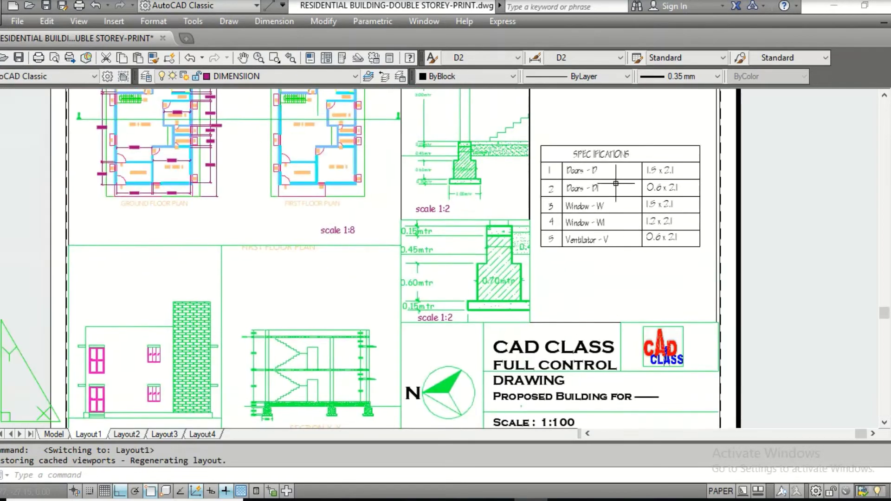
scroll(616, 184, "down", 4)
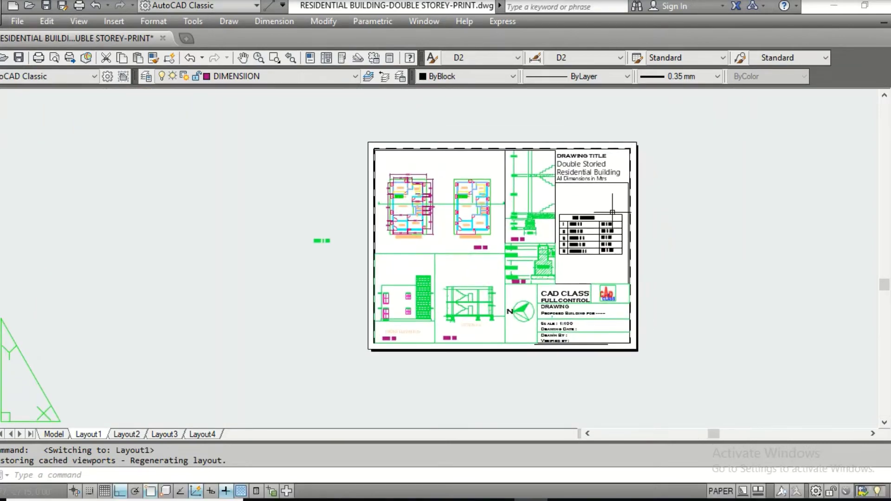
scroll(612, 212, "up", 4)
middle_click_drag(569, 230, 492, 188)
middle_click_drag(464, 236, 466, 46)
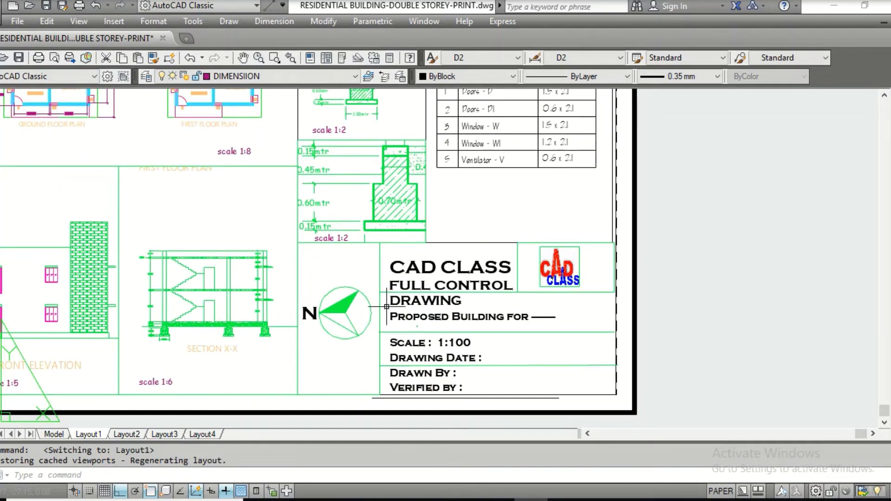
left_click(614, 260)
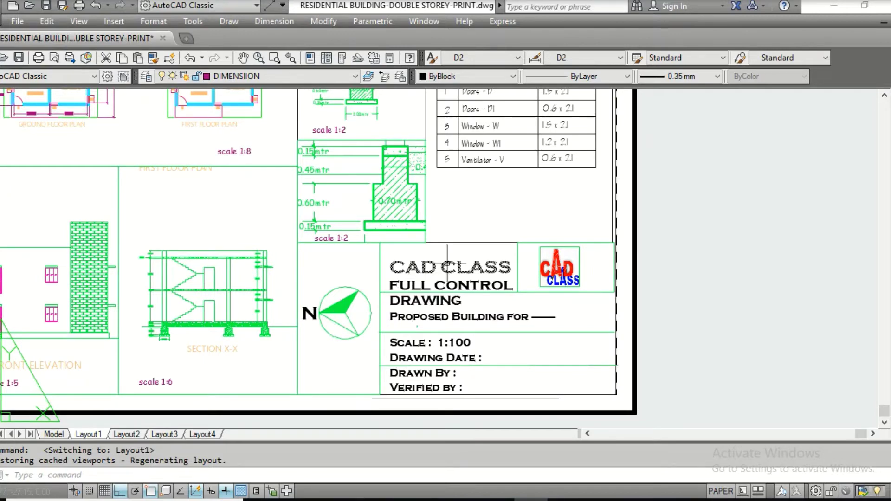
scroll(450, 258, "down", 2)
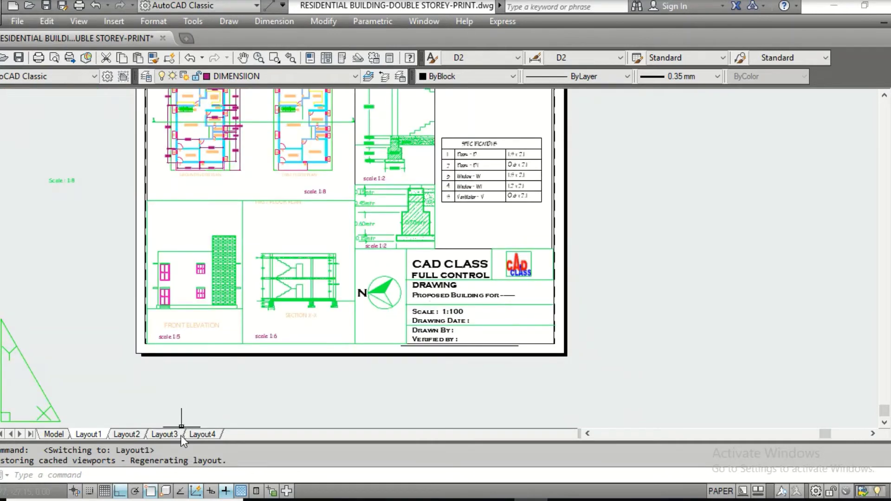
left_click(178, 435)
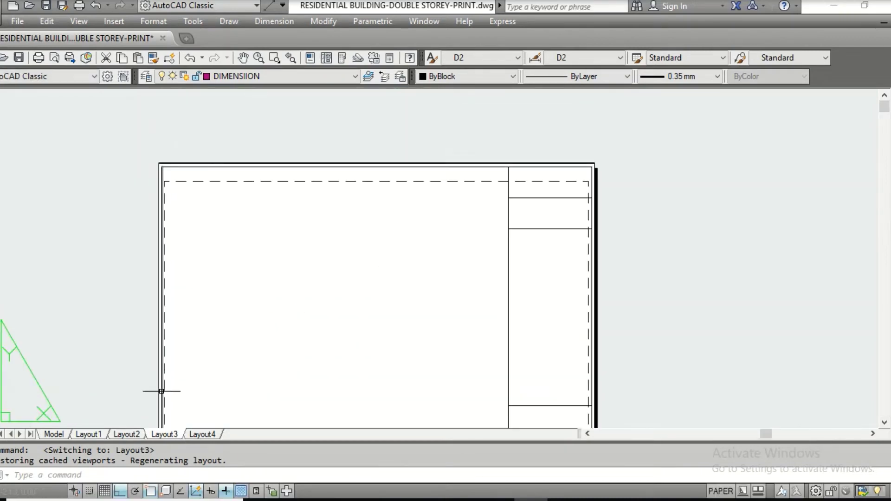
middle_click_drag(376, 282, 384, 242)
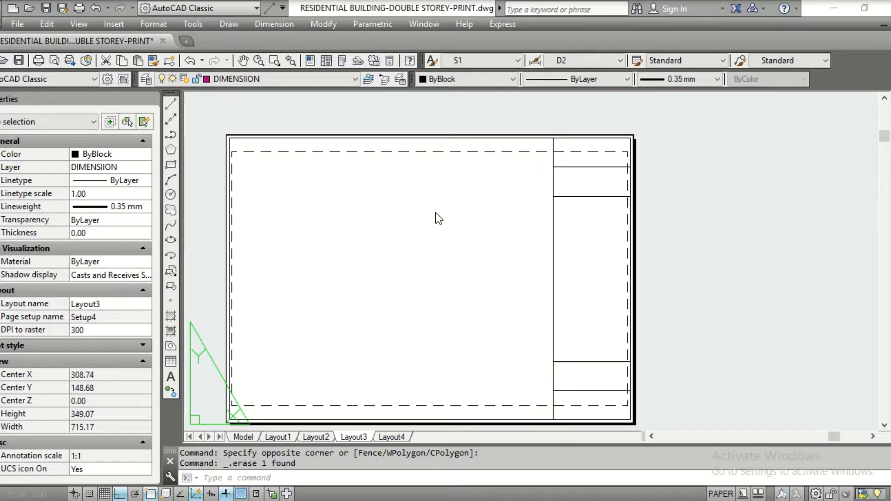
Create a viewport about 333 by 145 mm with MVIEW, from the inner border's upper-left corner to the title strip's vertical line.
left_click(217, 478)
type("MVIEW")
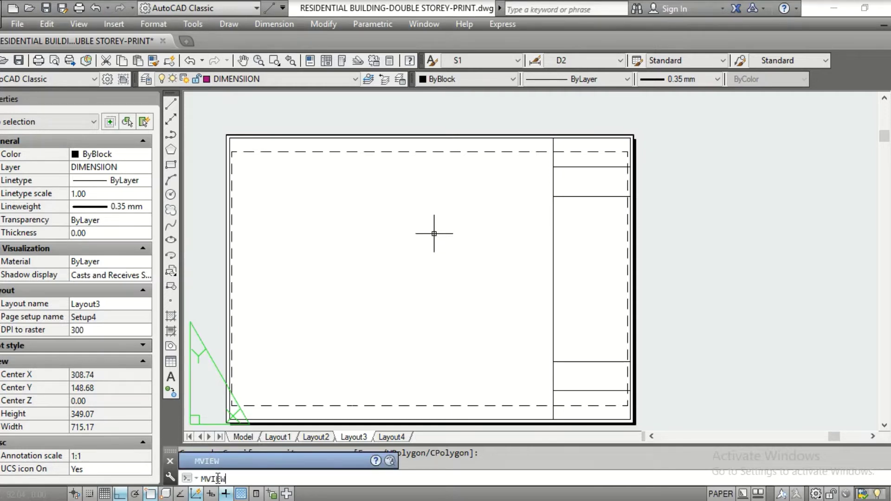
key("Return")
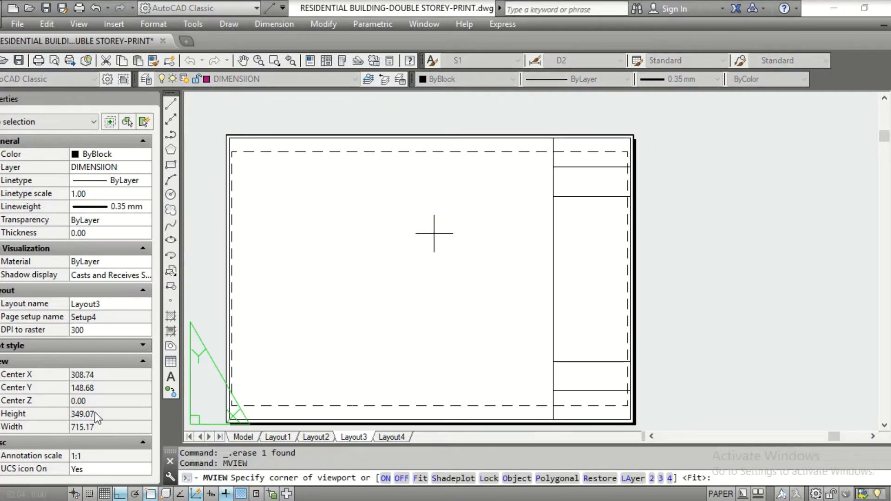
left_click(229, 137)
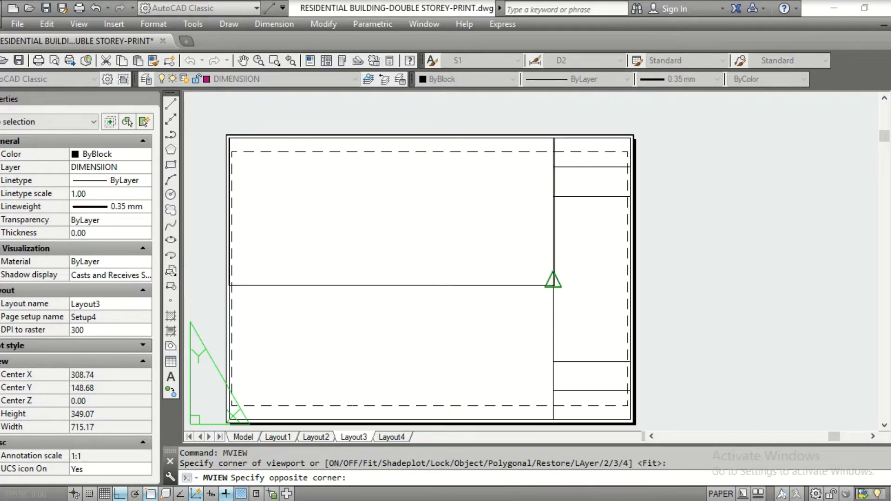
left_click(553, 279)
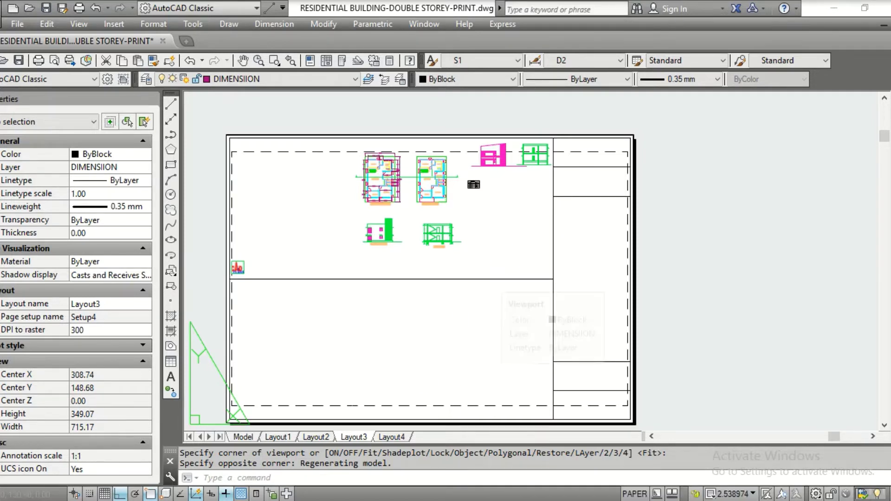
Set the new viewport's standard scale to 8:1 in its properties.
left_click(490, 279)
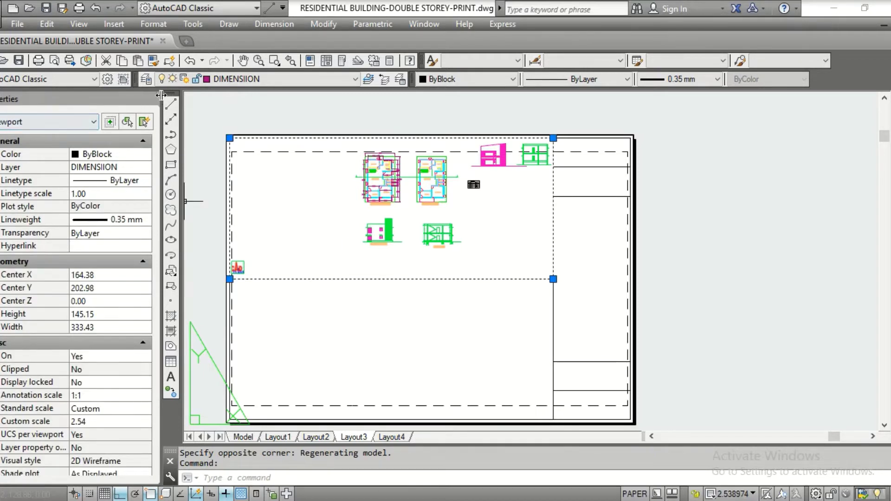
left_click(149, 98)
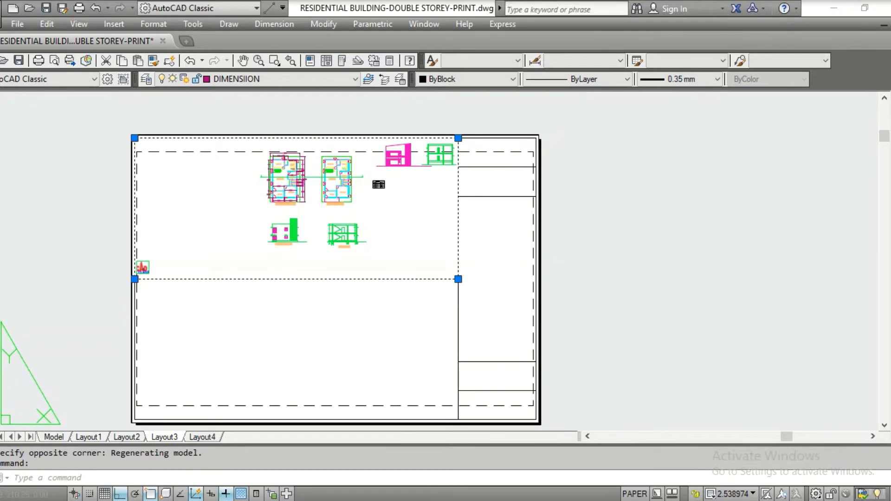
type("p")
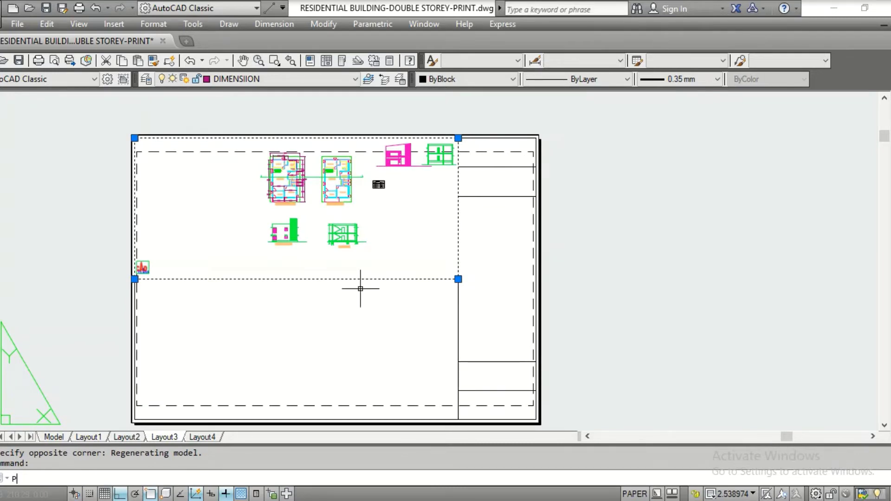
type("roperties")
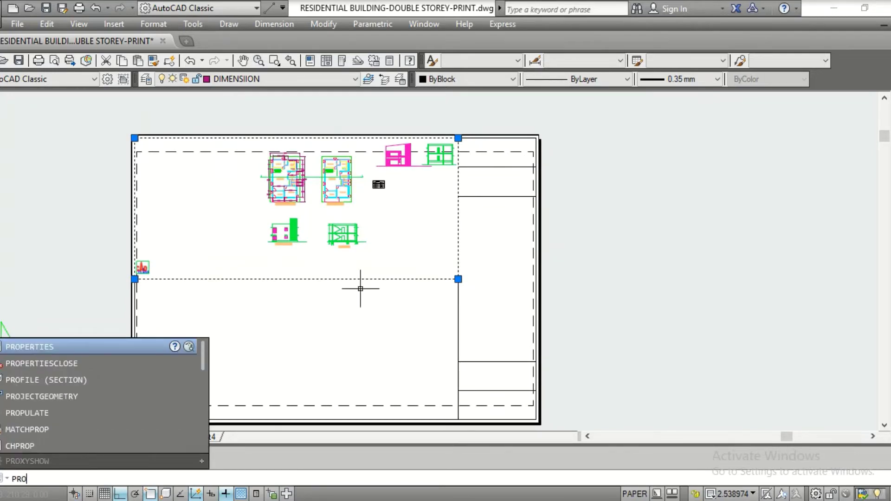
key("Return")
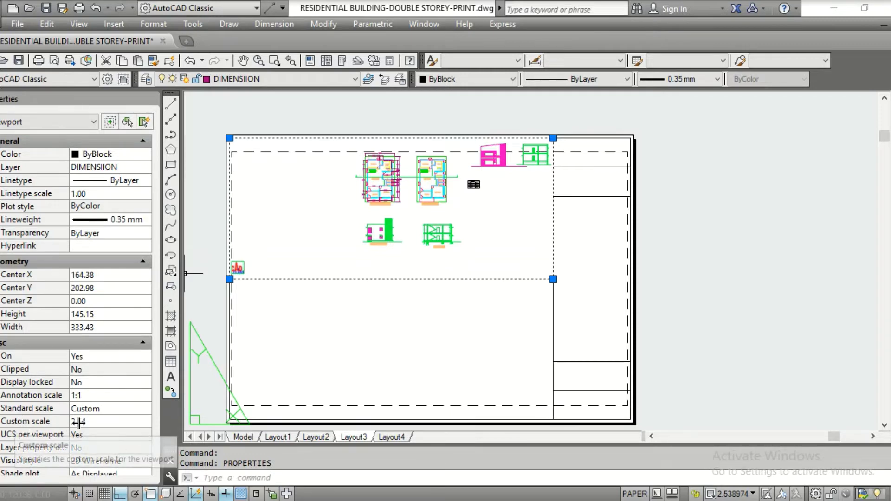
left_click(122, 409)
left_click(147, 408)
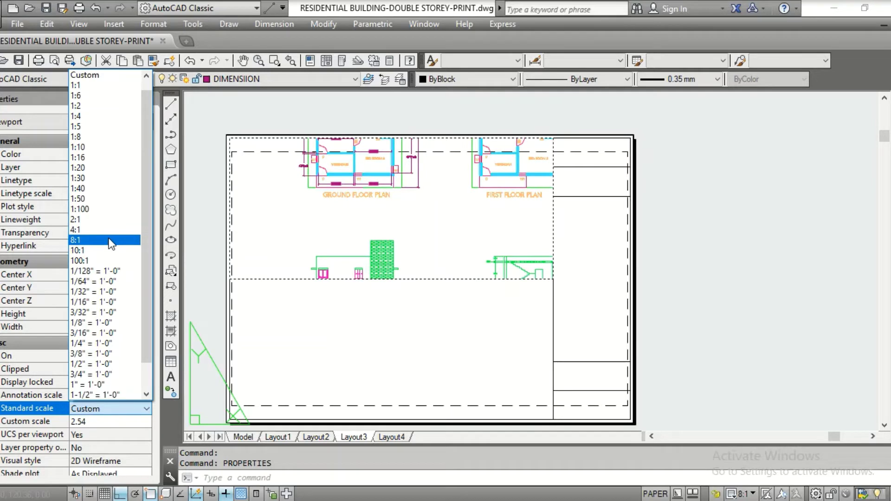
left_click(110, 241)
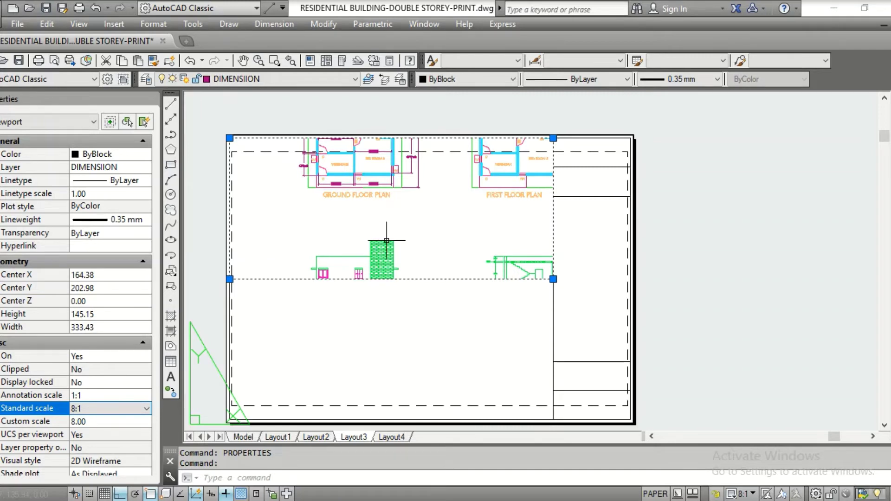
Reposition the model inside the viewport to show the ground and first floor plans side by side, and return to paper space.
type("MS")
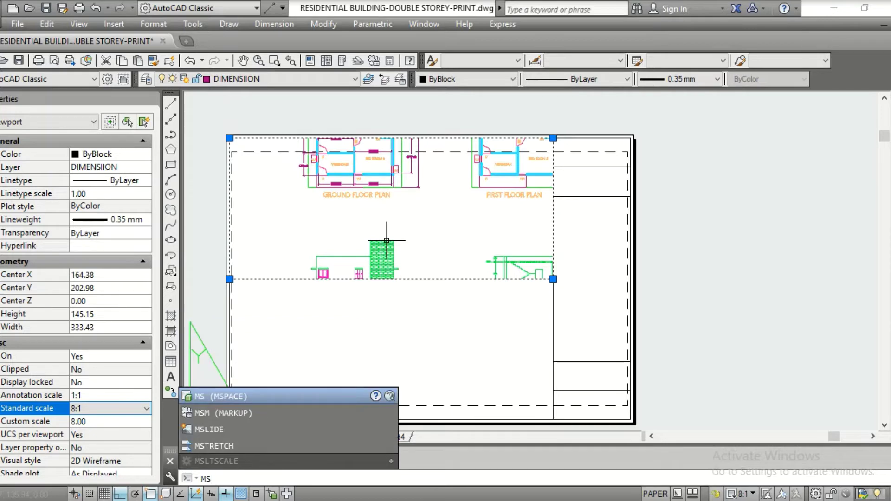
key("Return")
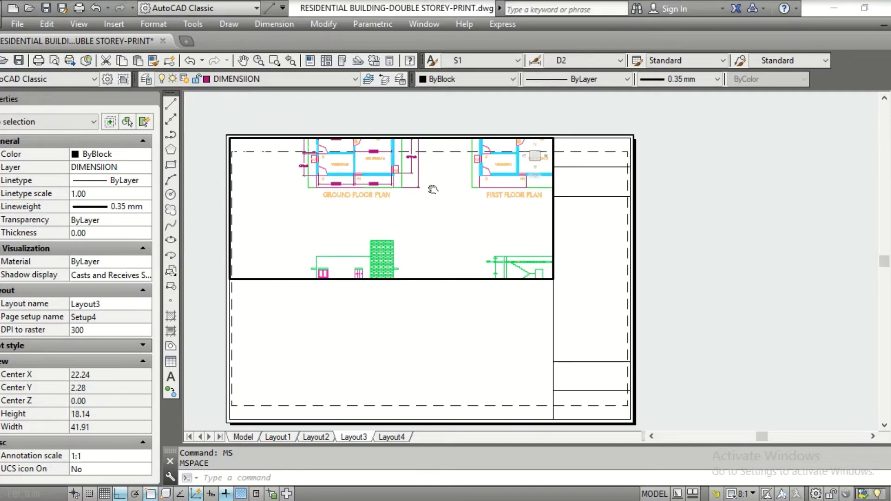
mouse_move(429, 191)
middle_mouse_down()
mouse_move(405, 232)
mouse_move(392, 300)
middle_mouse_up()
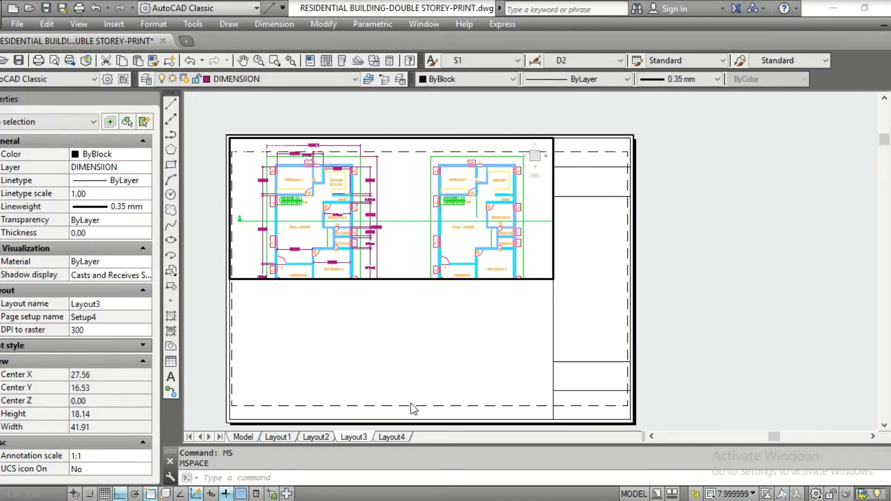
type("PS")
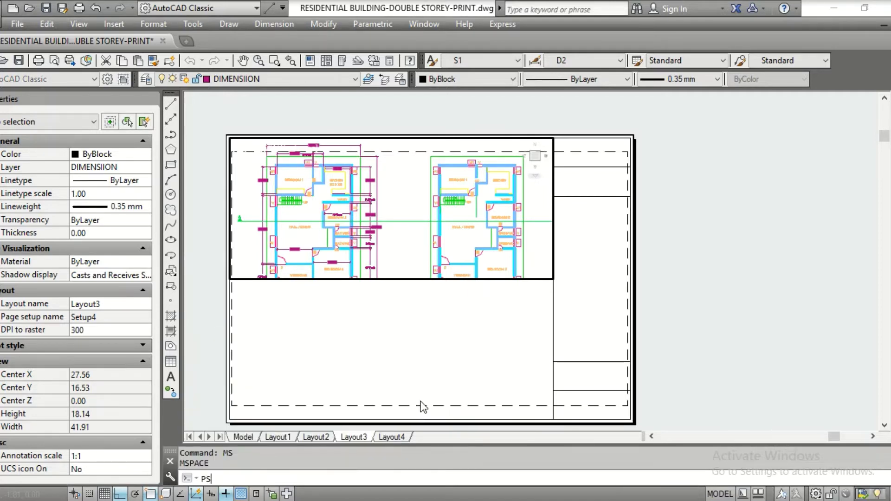
key("Return")
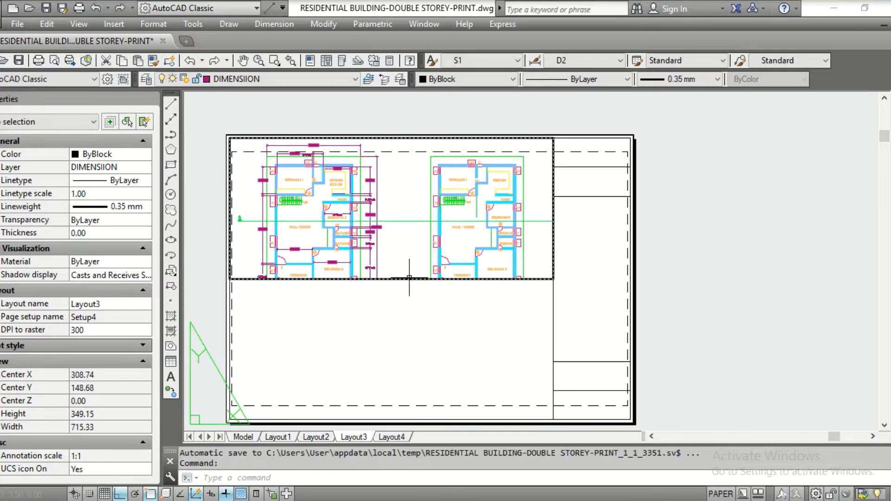
Stretch the viewport's lower edge down to a height of about 179 mm so both floor plans and their titles fit.
left_click(412, 278)
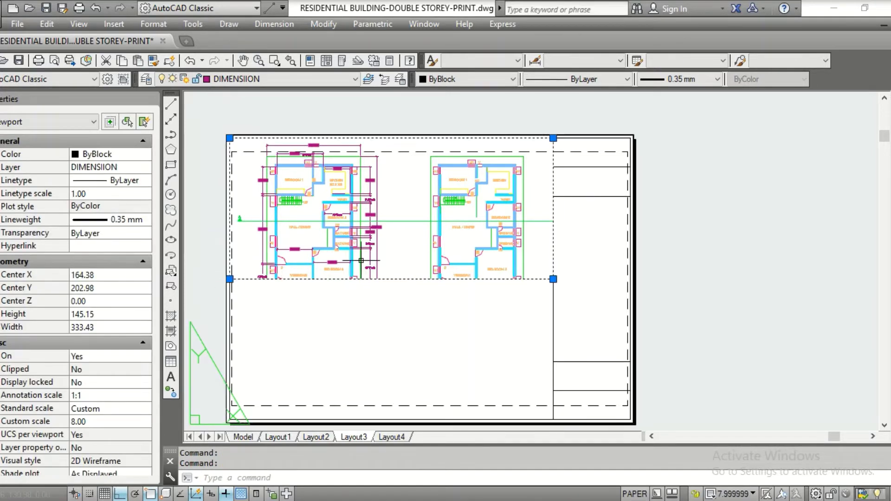
left_click(553, 279)
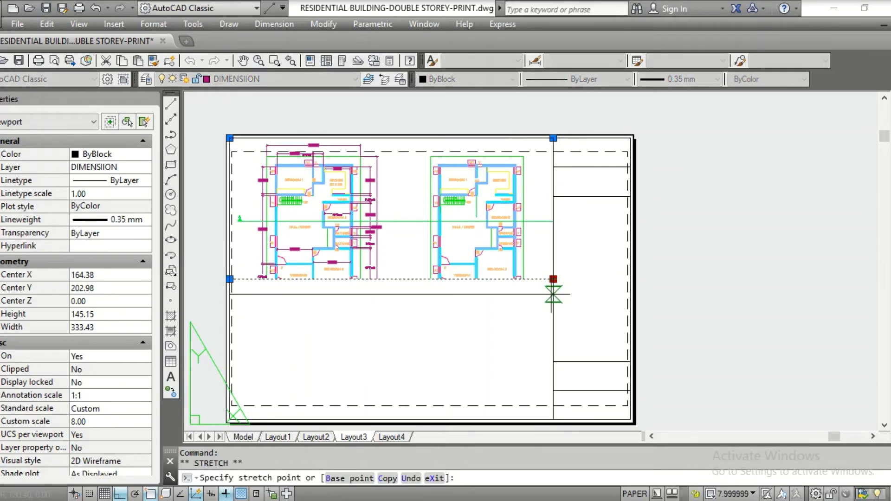
left_click(553, 300)
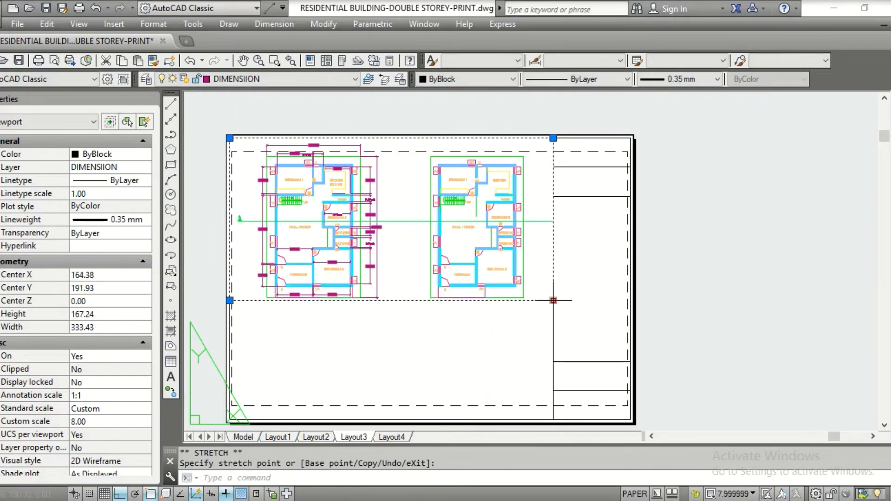
left_click(553, 311)
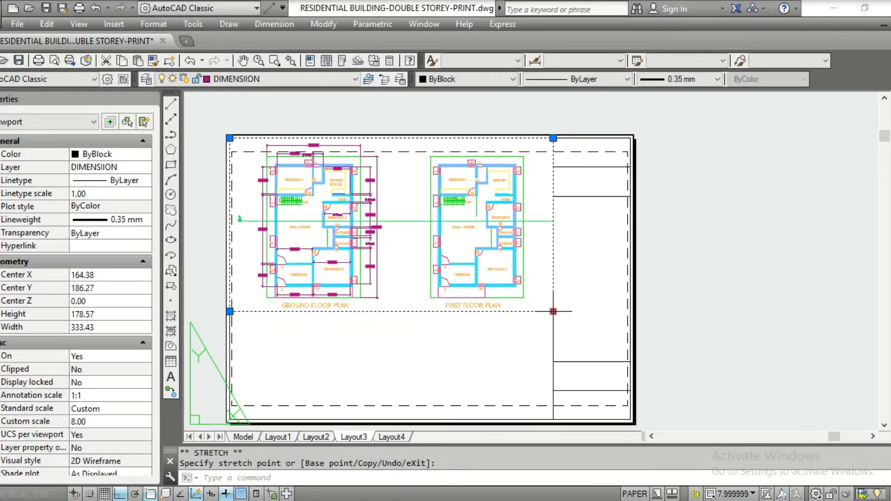
left_click(428, 354)
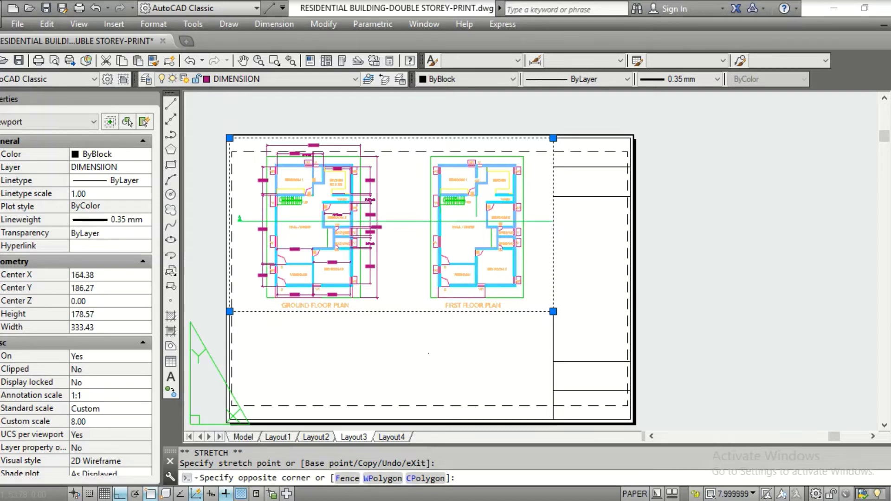
left_click(454, 304)
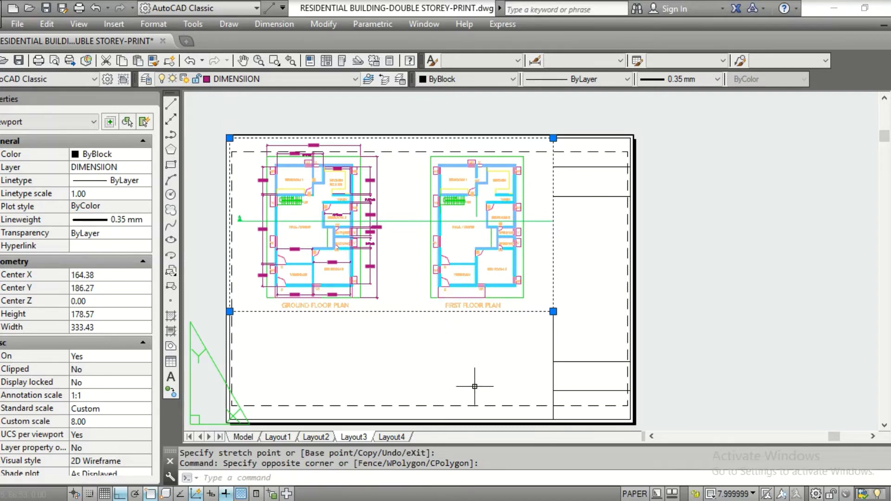
key("Escape")
key("Escape")
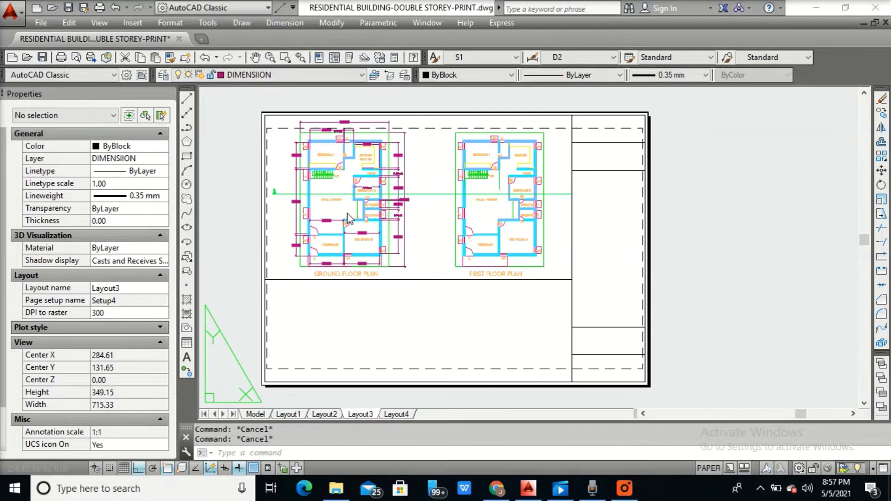
Examine the floor plans' dimensions and room labels up close in the viewport.
scroll(341, 223, "up", 3)
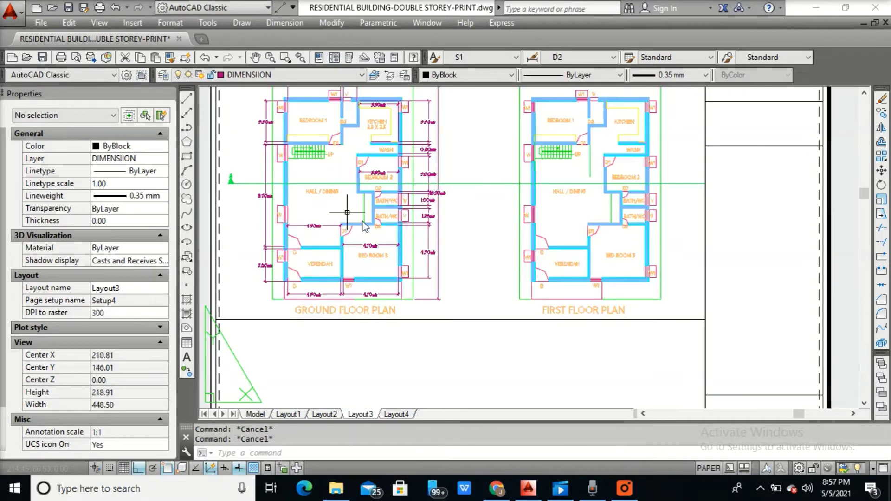
middle_click_drag(453, 253, 515, 320)
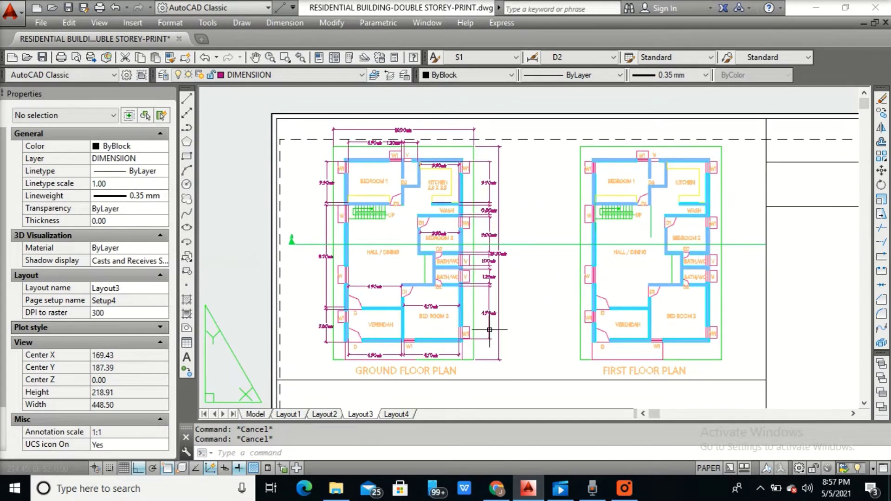
middle_click_drag(343, 363, 440, 315)
scroll(441, 314, "up", 8)
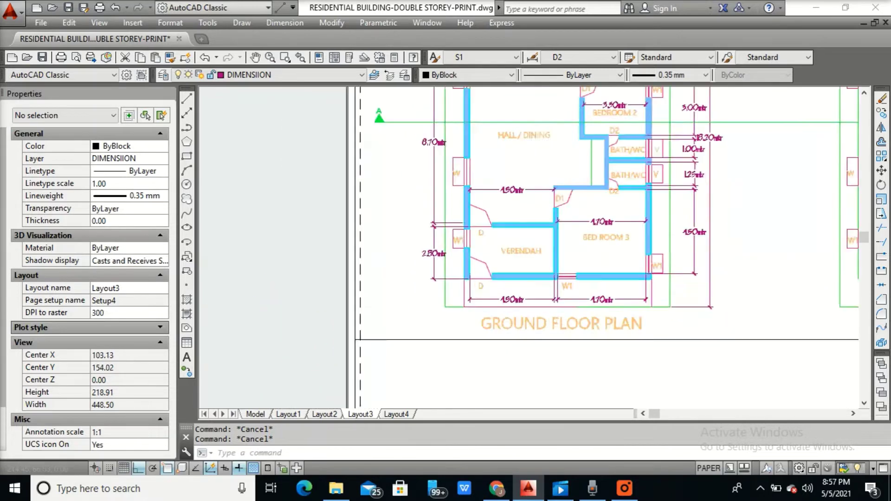
Add the single-line text "SCALE = 8:1" with 0 rotation in the viewport's lower-left corner, beside the ground floor plan title.
type("text")
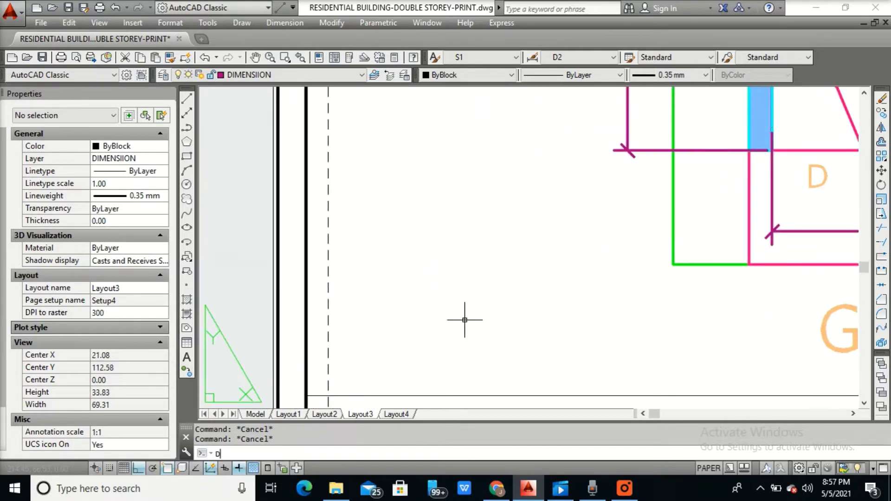
key("Return")
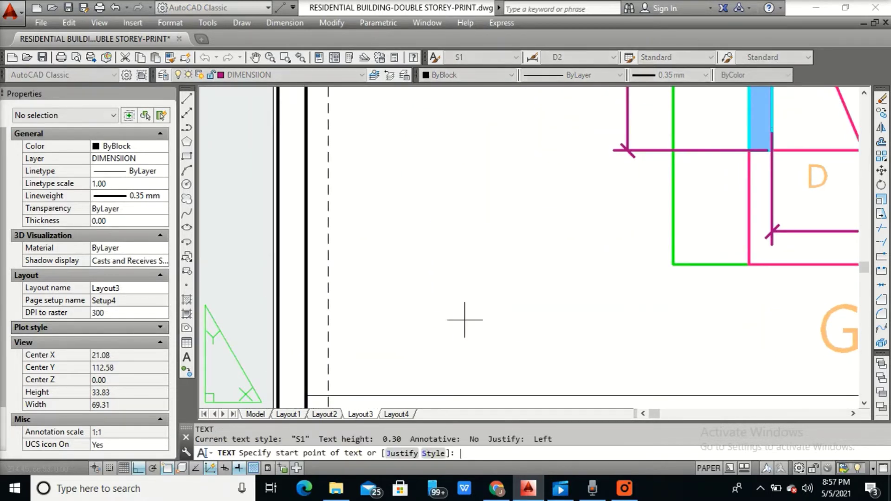
left_click(381, 349)
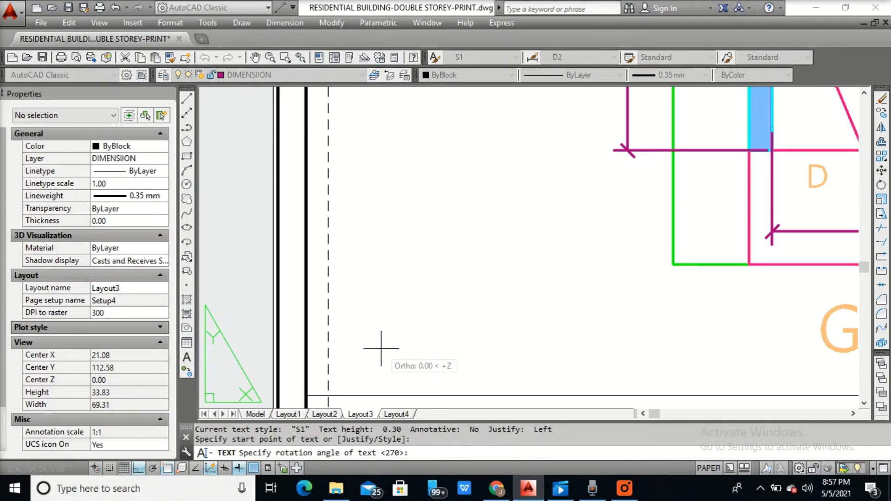
type("0")
key("Return")
type("SC")
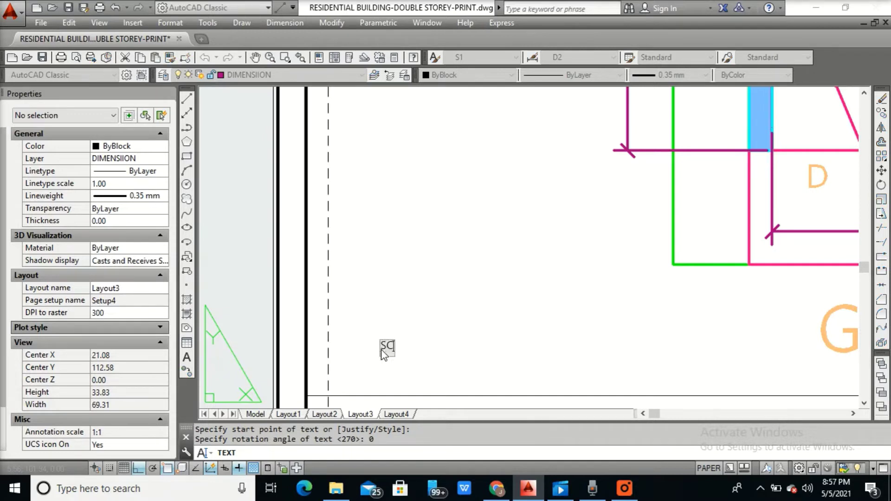
type("ALE = ")
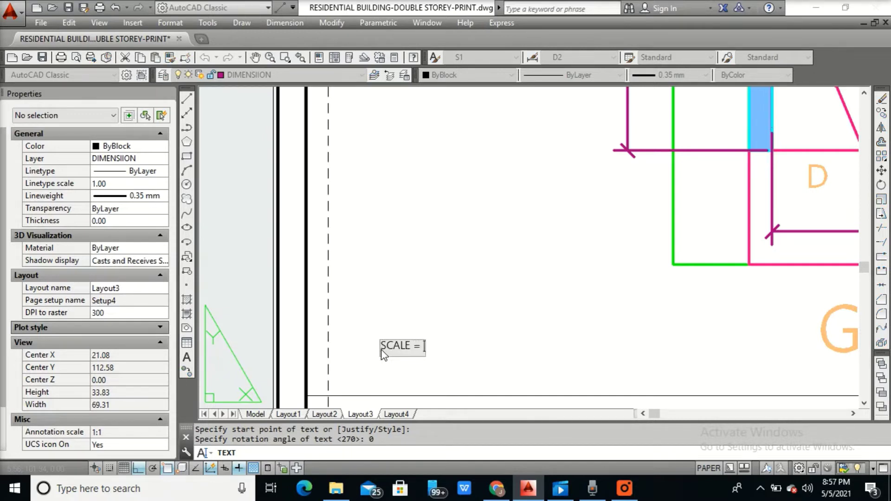
type("8:1")
key("Return")
left_click(507, 358)
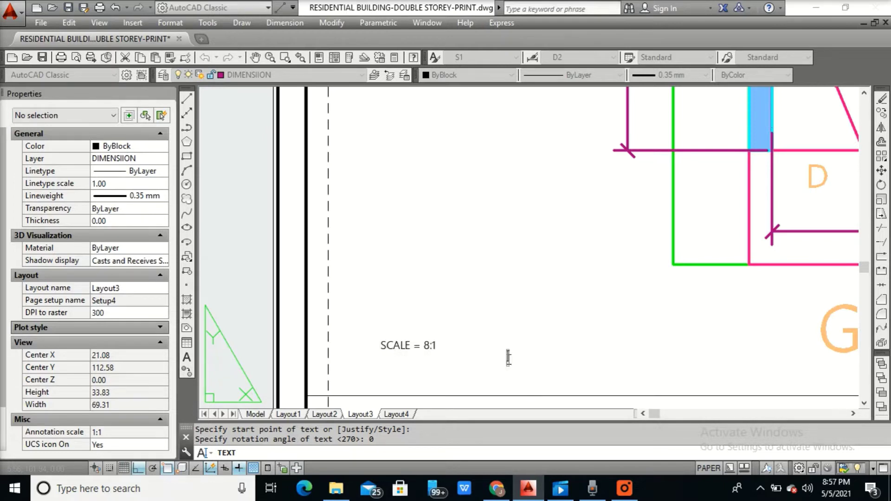
key("Return")
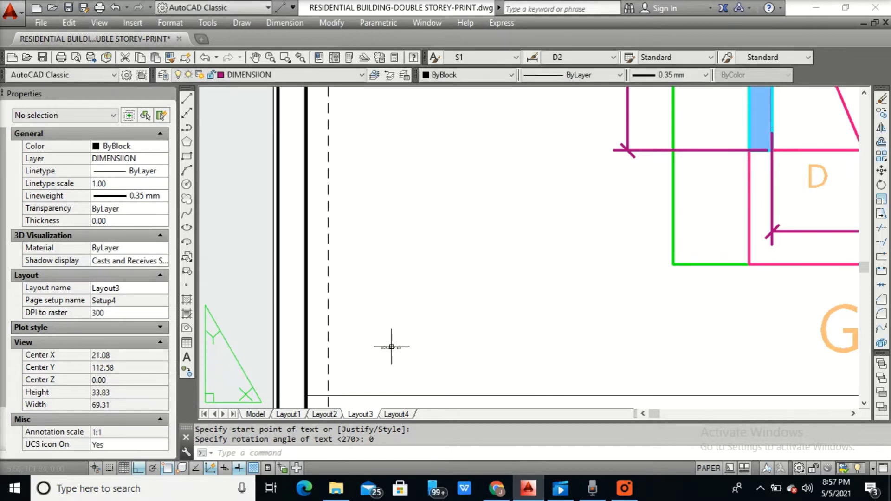
Scale the "SCALE = 8:1" text by a factor of 4 from its lower-left end.
scroll(391, 347, "up", 3)
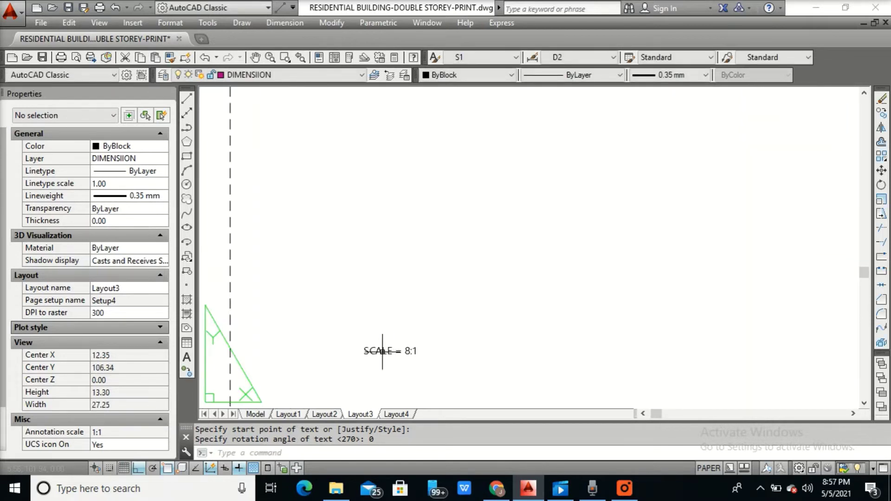
key("Escape")
type("scale")
key("Return")
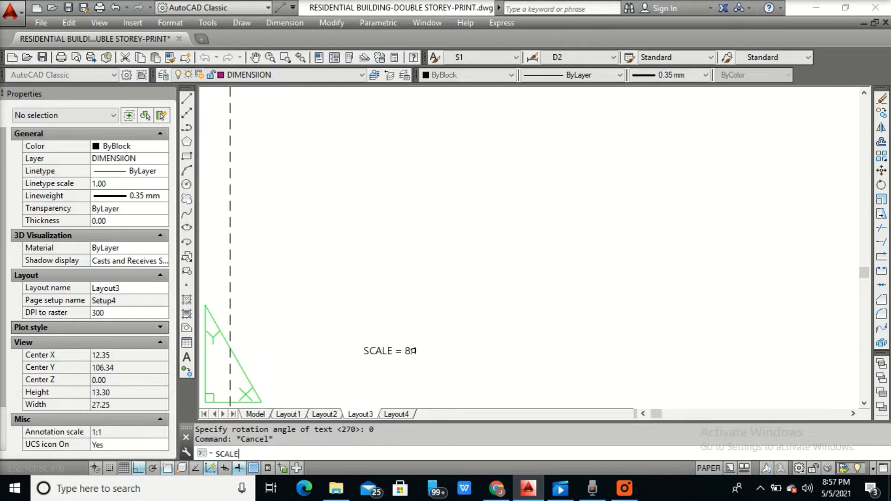
left_click(322, 326)
left_click(469, 364)
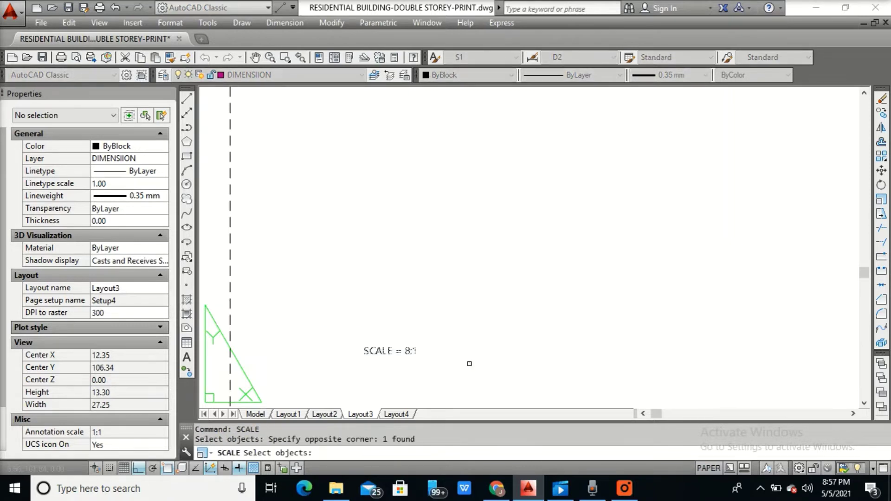
key("Return")
left_click(364, 352)
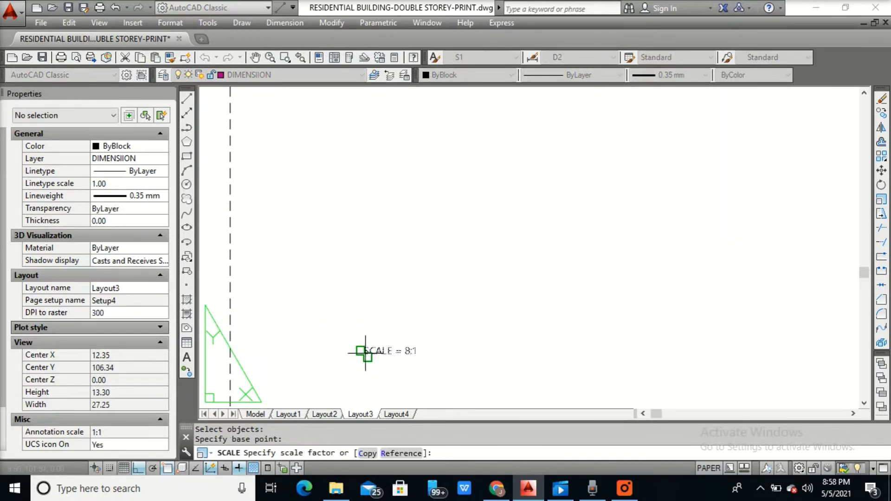
type("4")
key("Return")
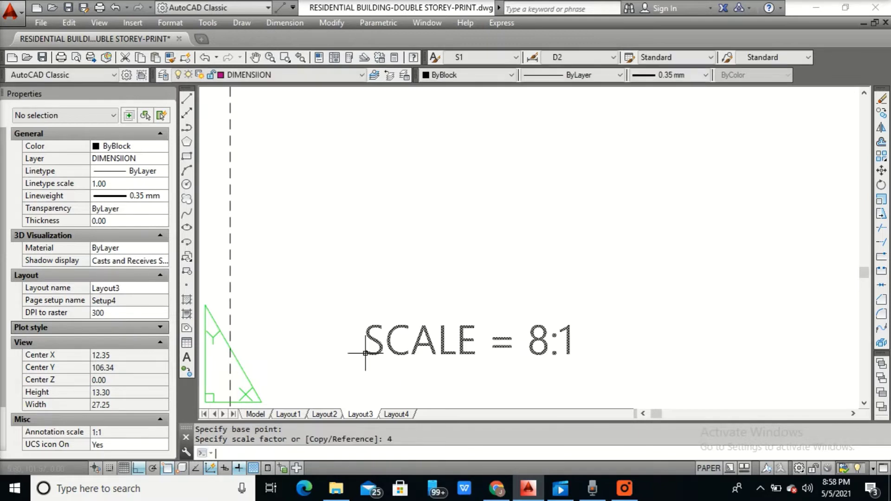
scroll(501, 343, "down", 4)
key("Escape")
key("Escape")
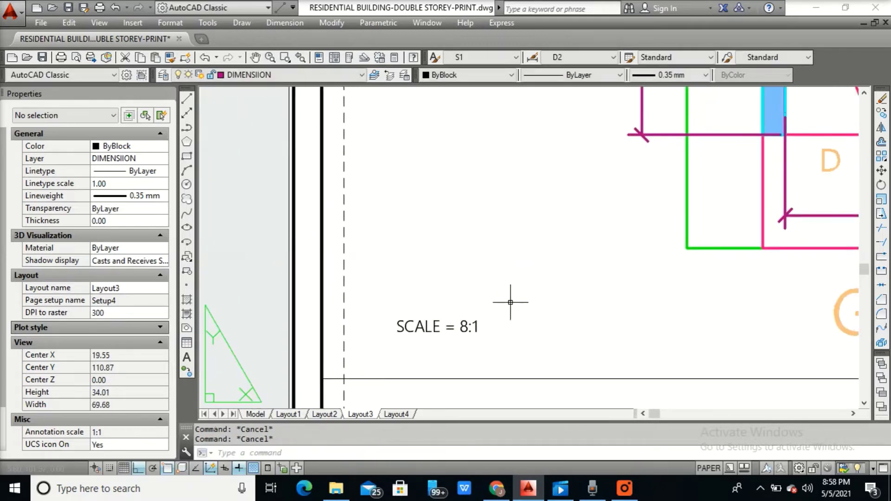
Measure the paper-space length of the verandah's 2.80mtr side dimension on the ground floor plan, with object snap off.
scroll(509, 302, "down", 5)
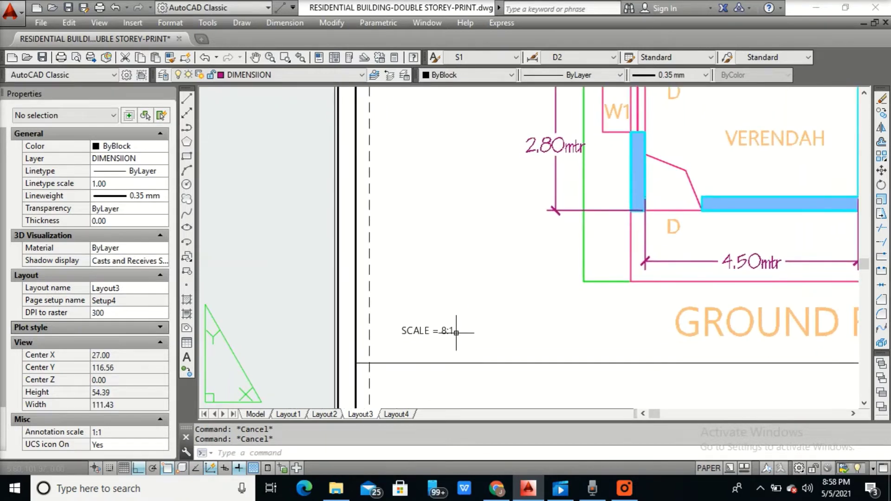
scroll(457, 331, "up", 2)
middle_click_drag(457, 332, 313, 360)
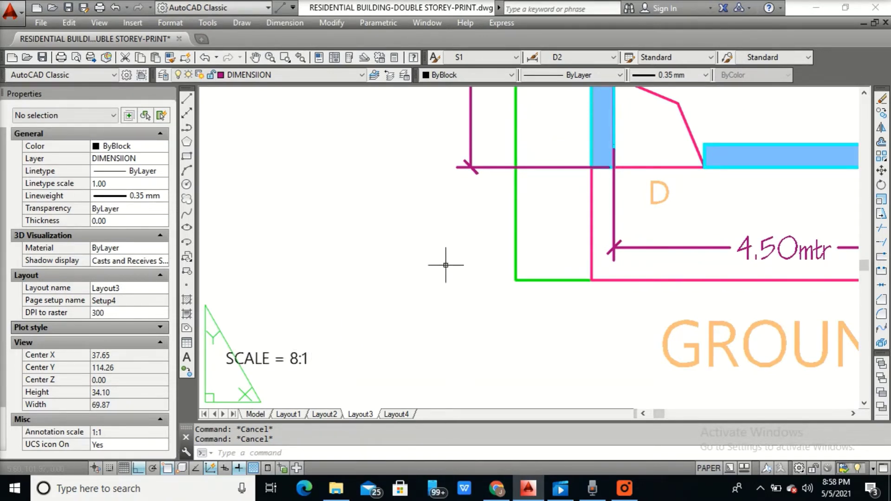
scroll(450, 259, "down", 3)
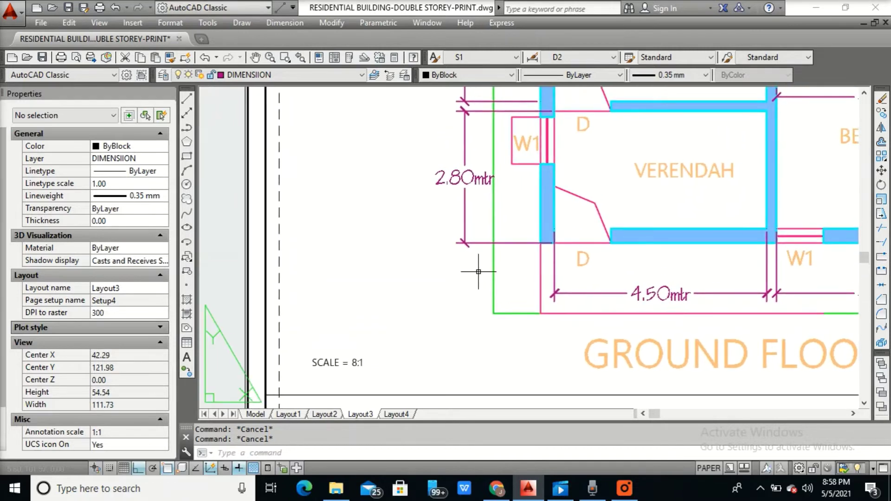
middle_click_drag(478, 271, 435, 307)
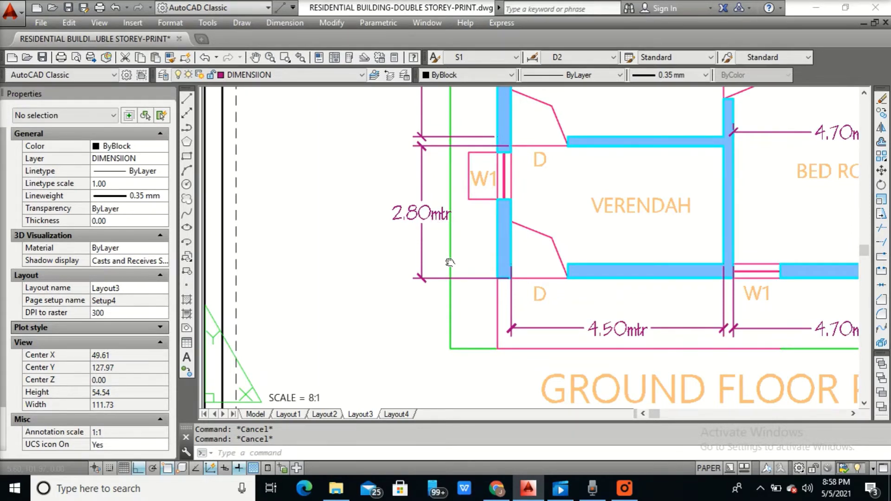
middle_click_drag(445, 279, 444, 279)
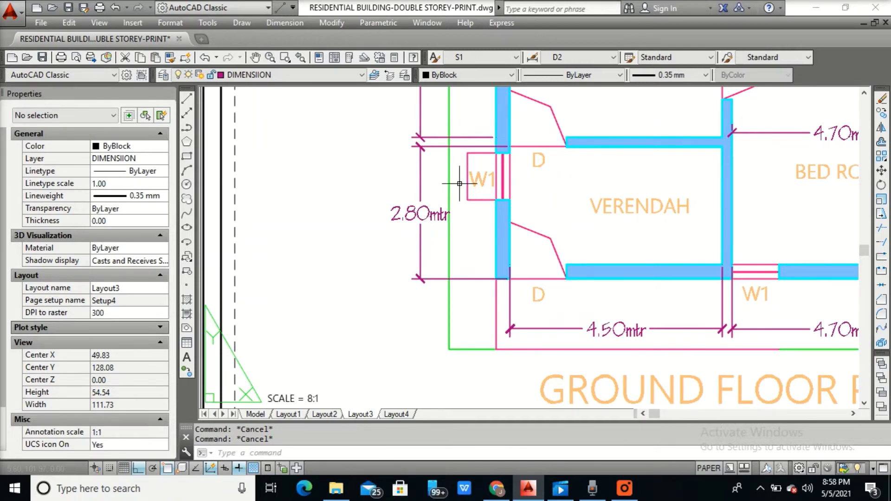
mouse_move(448, 204)
middle_mouse_down()
mouse_move(459, 154)
mouse_move(466, 202)
mouse_move(448, 248)
mouse_move(447, 221)
middle_mouse_up()
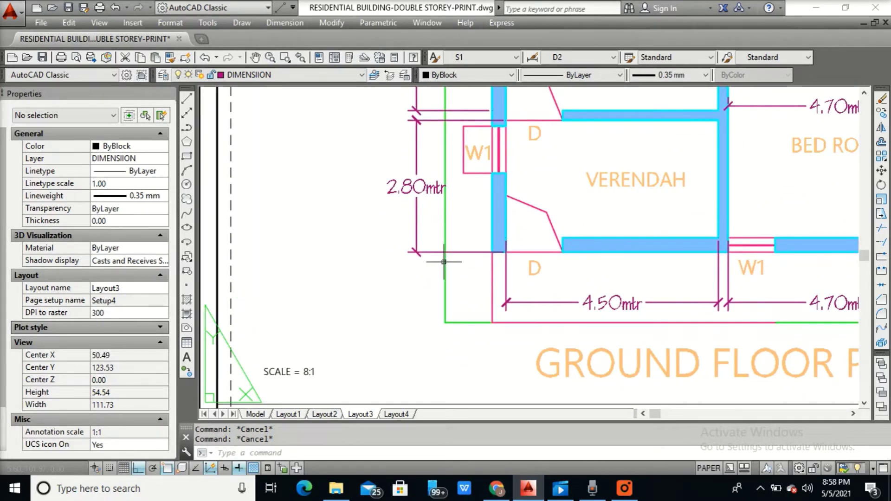
type("DI")
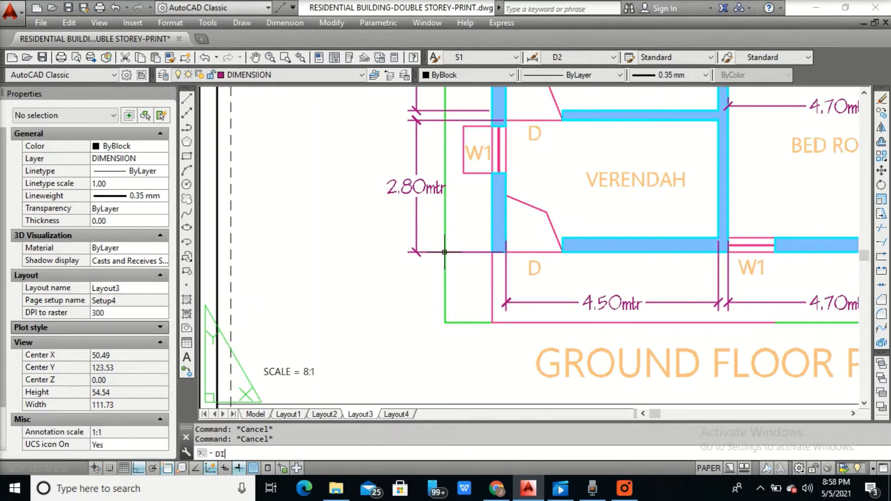
key("Return")
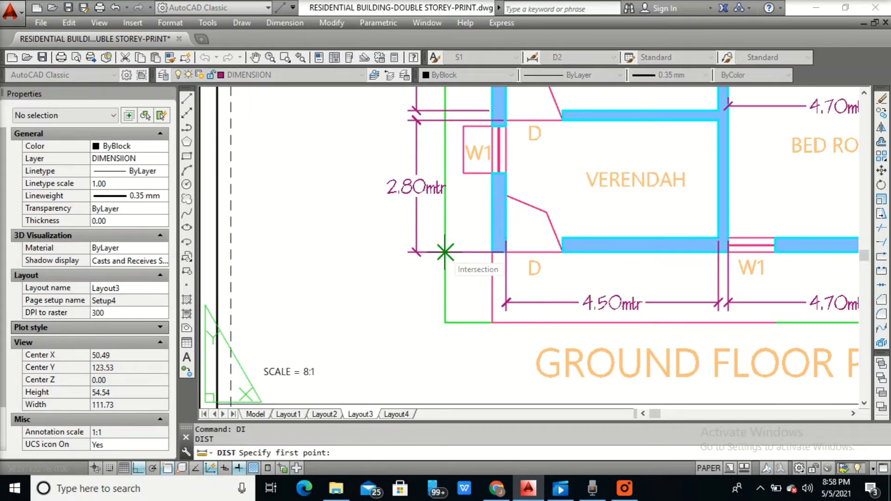
key("F3")
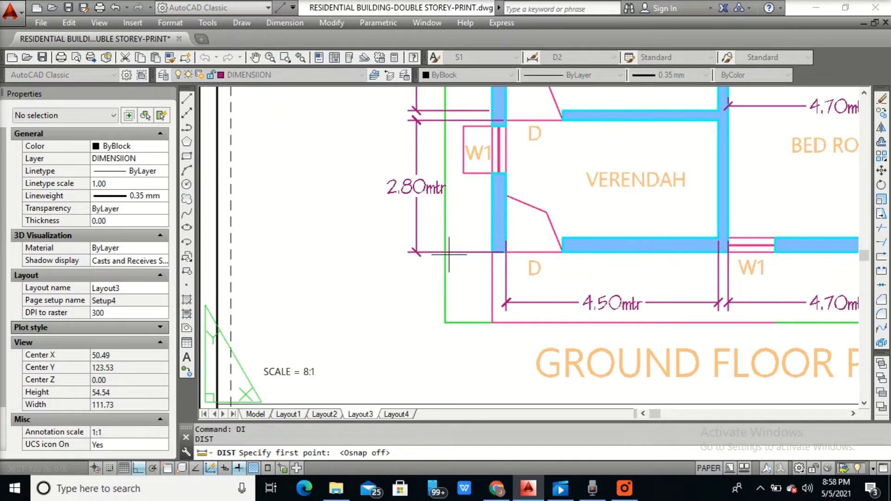
left_click(446, 252)
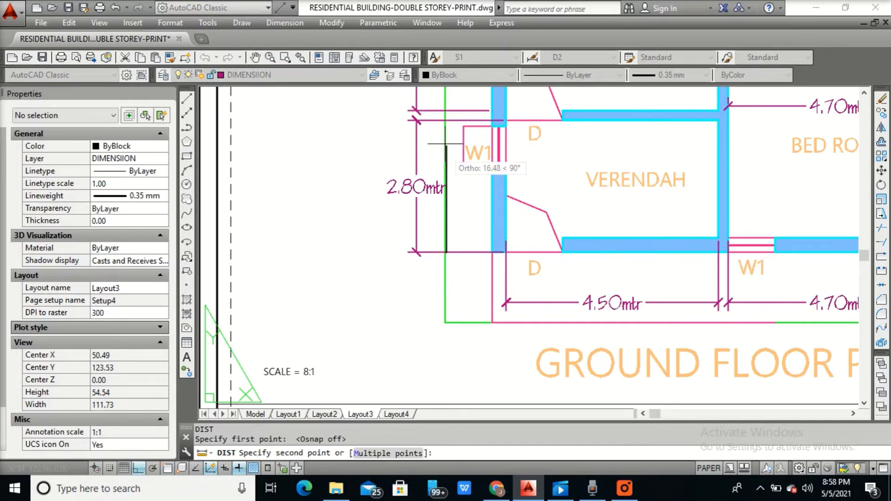
left_click(446, 121)
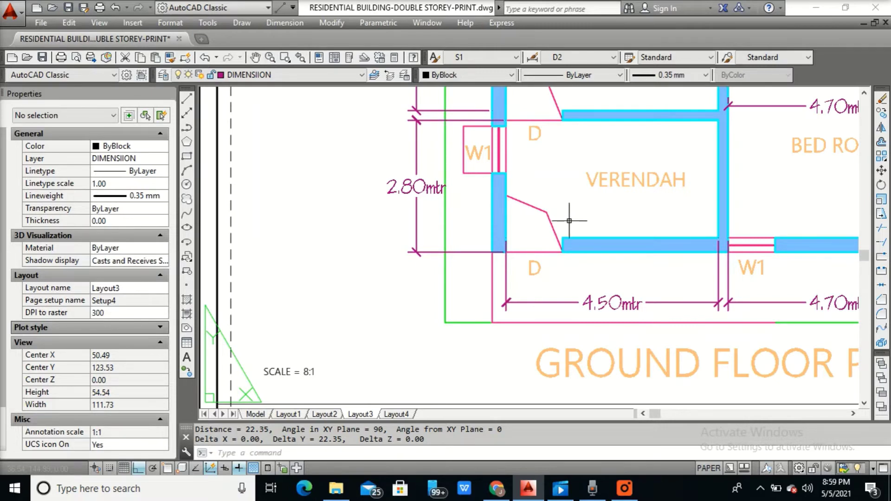
Examine the scale note beside the ground floor plan and the empty sheet area below the floor plans' viewport.
scroll(595, 194, "down", 4)
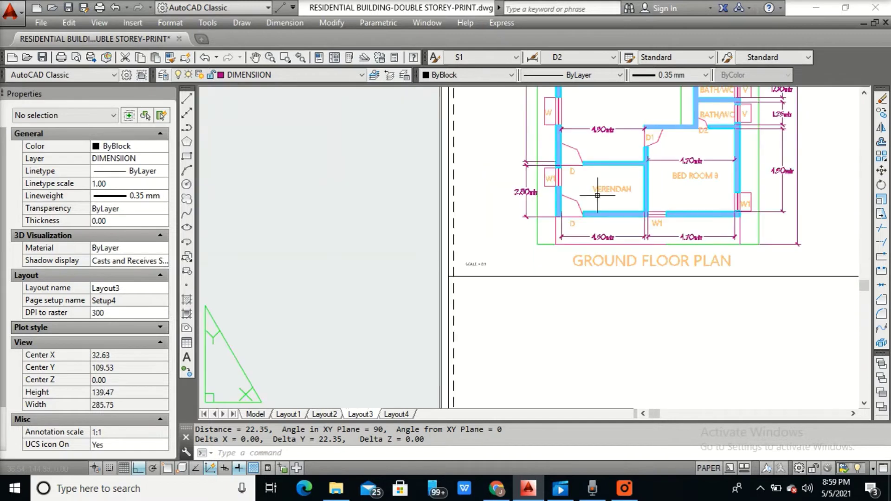
mouse_move(596, 193)
middle_mouse_down()
mouse_move(447, 243)
mouse_move(330, 238)
middle_mouse_up()
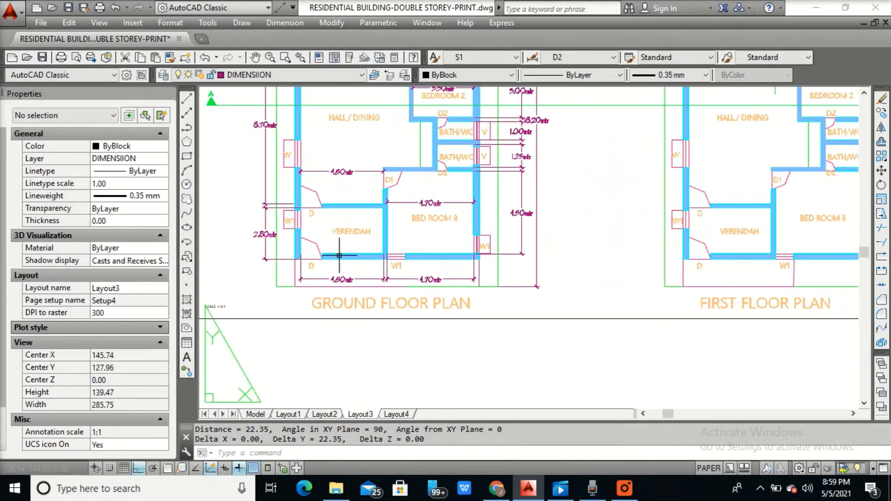
middle_click_drag(269, 249, 408, 243)
scroll(420, 266, "up", 8)
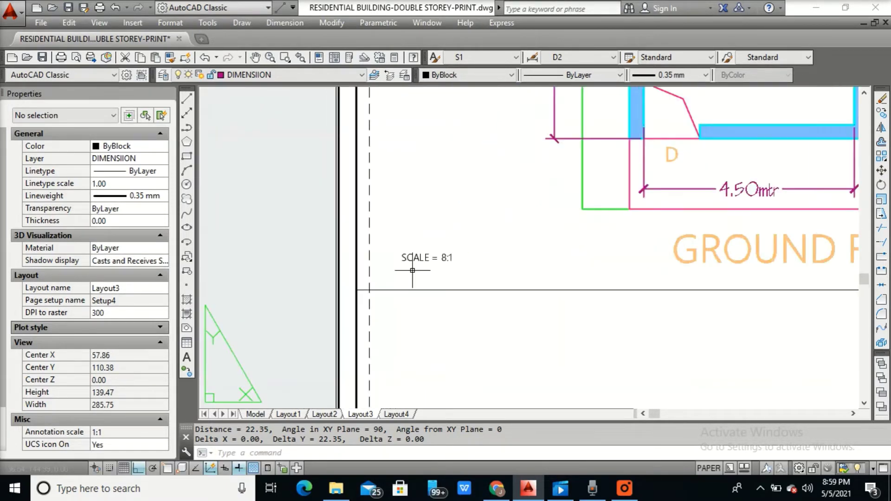
scroll(534, 224, "down", 2)
middle_click_drag(534, 225, 431, 253)
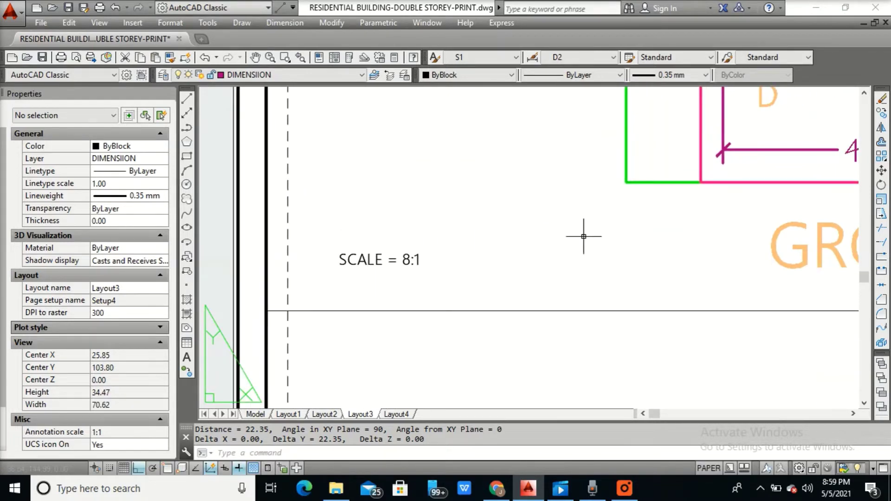
scroll(650, 206, "down", 6)
middle_click_drag(657, 221, 585, 258)
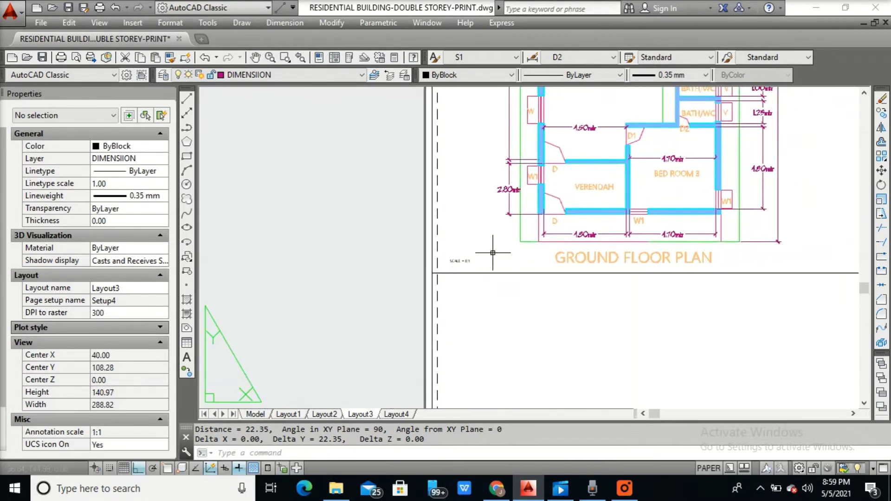
middle_click_drag(566, 222, 422, 228)
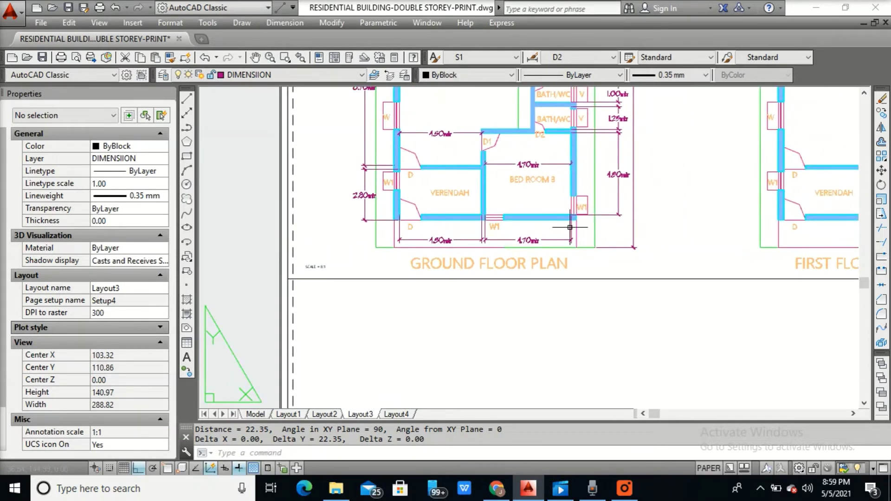
middle_click_drag(534, 237, 550, 191)
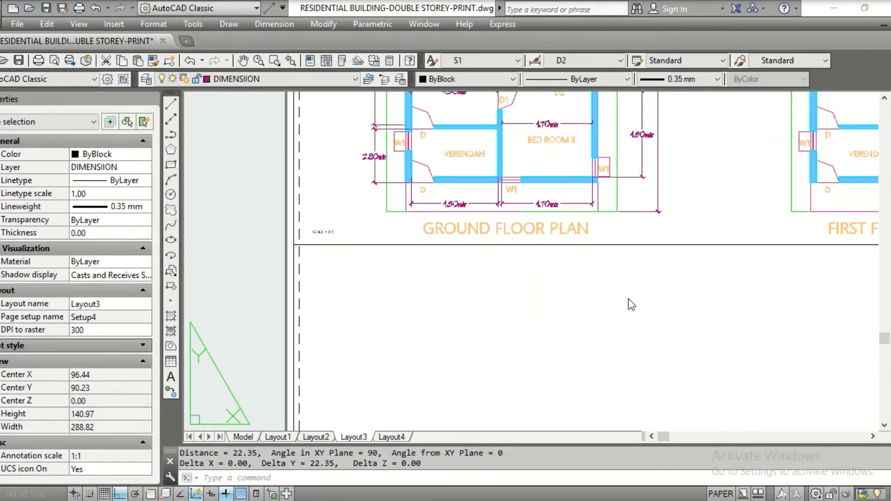
scroll(703, 217, "down", 2)
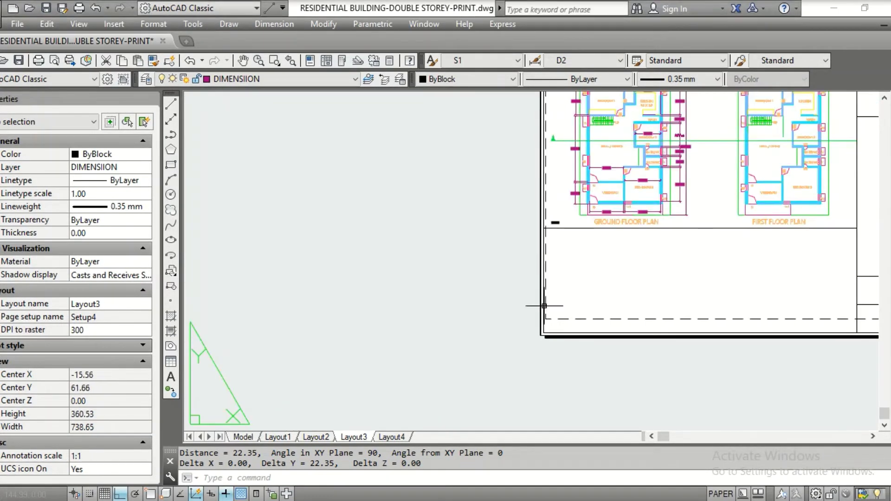
middle_click_drag(635, 200, 466, 228)
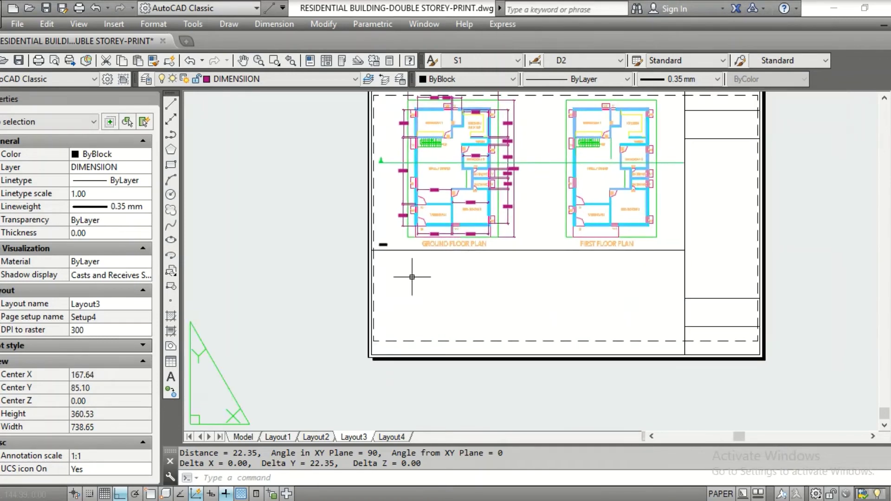
scroll(408, 268, "up", 5)
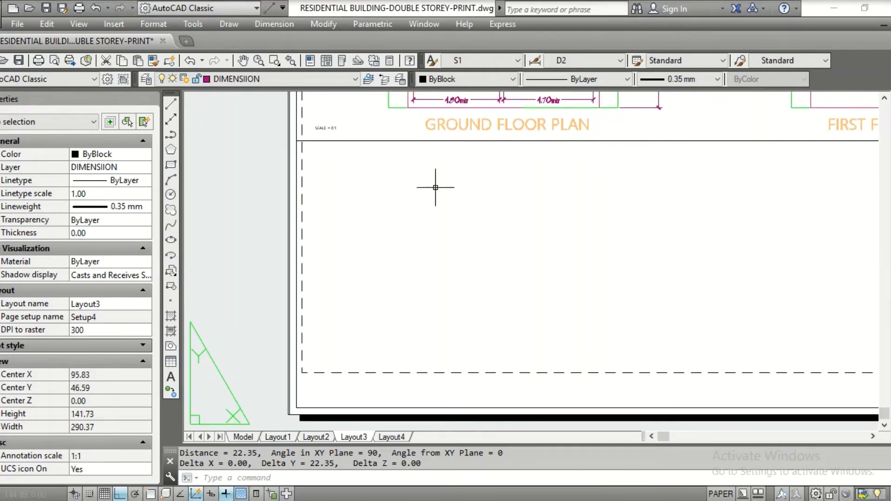
scroll(433, 187, "down", 2)
middle_click_drag(485, 185, 404, 231)
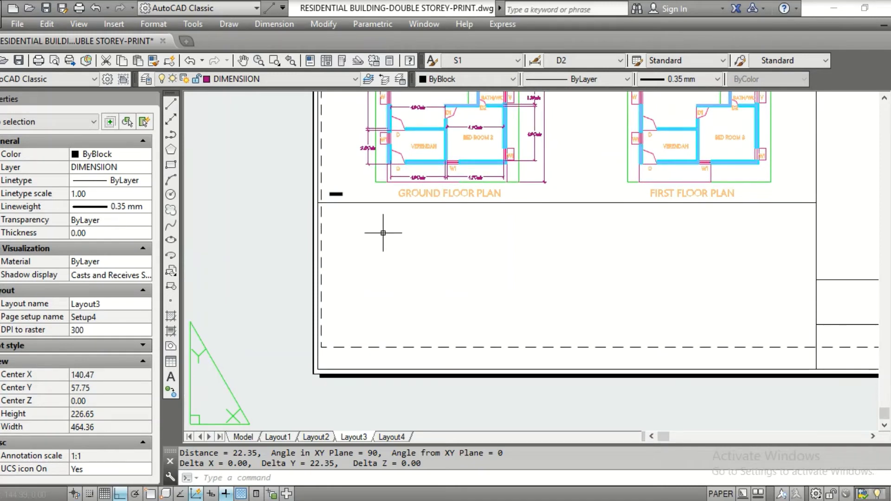
Create a viewport about 138 by 112 mm from the floor plan viewport's lower-left corner down to the border line, with object snap on.
type("MVIEW")
key("Return")
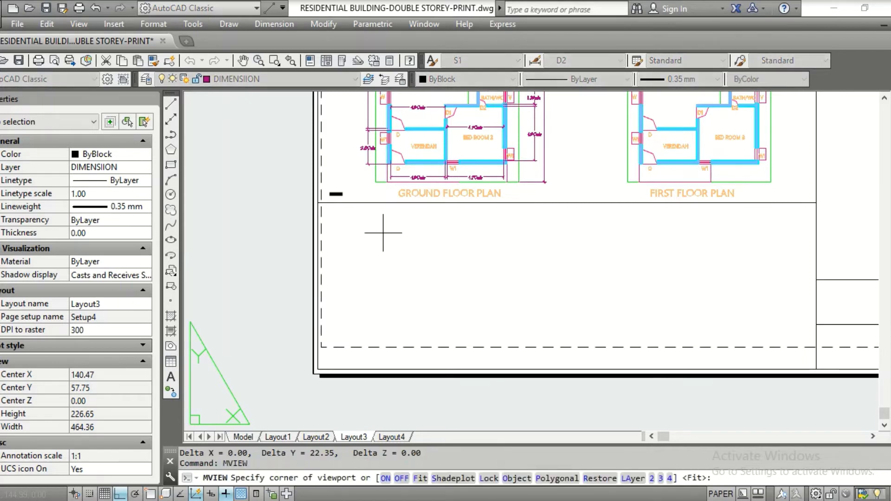
key("F3")
left_click(318, 203)
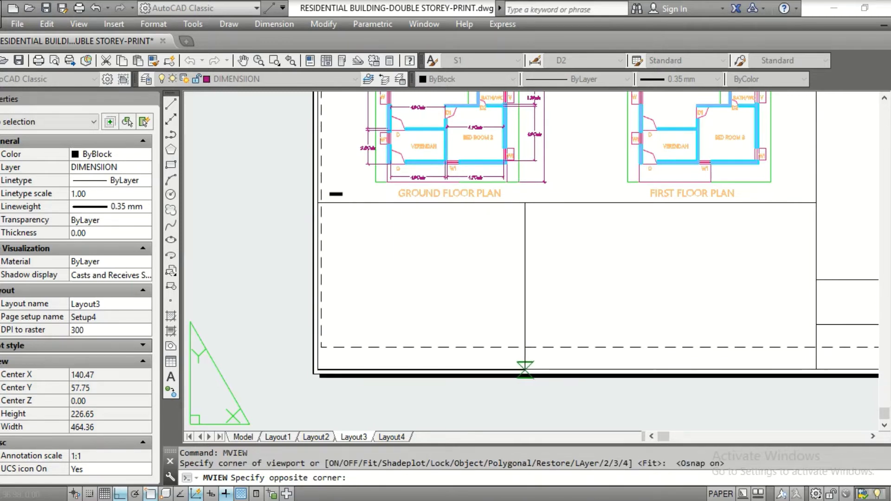
left_click(524, 369)
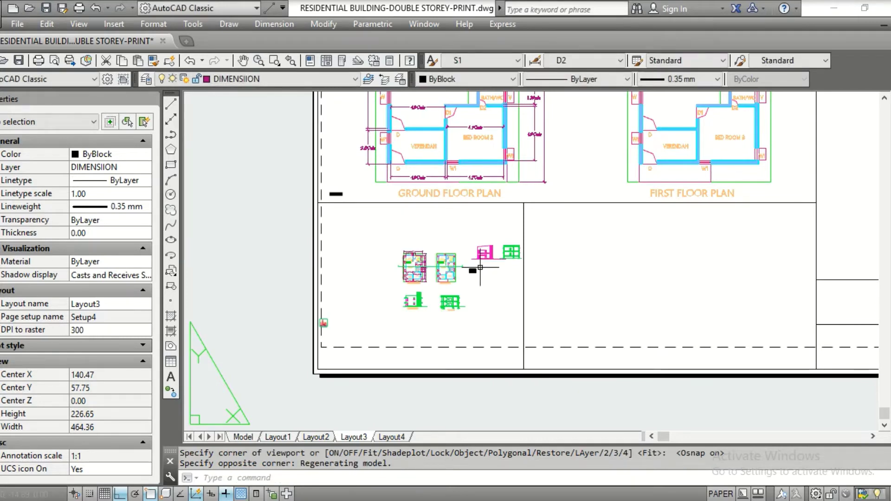
Fit the front elevation and its title inside the new viewport using Zoom Object, and return to paper space.
type("MS")
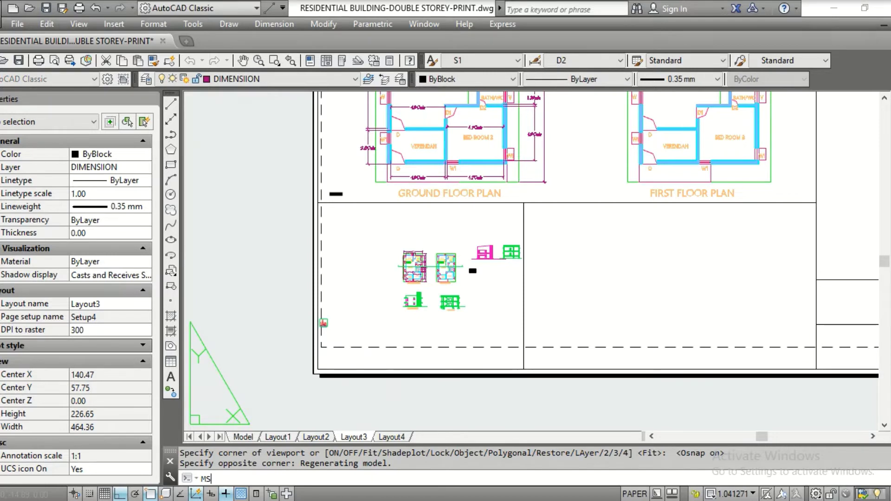
key("Return")
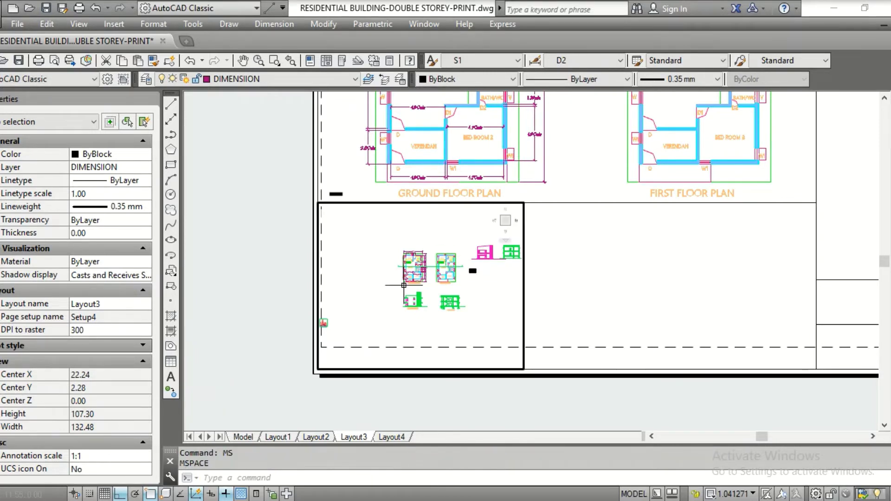
scroll(415, 298, "up", 2)
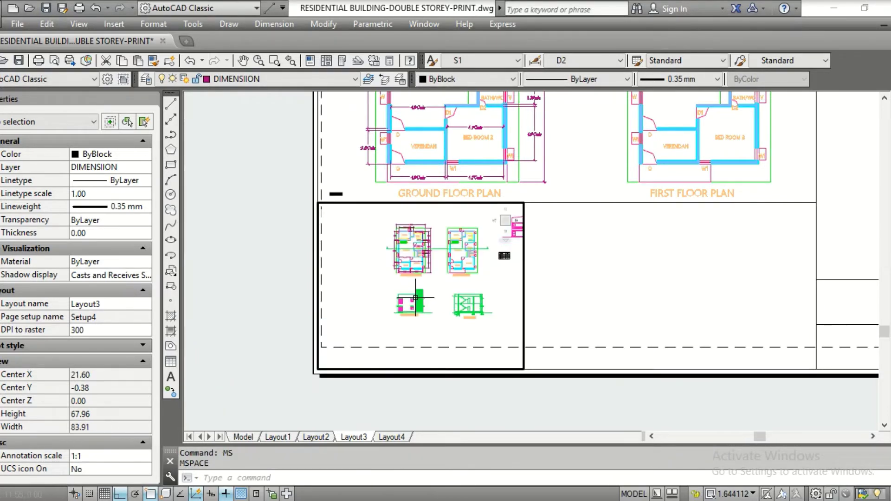
key("Escape")
key("Escape")
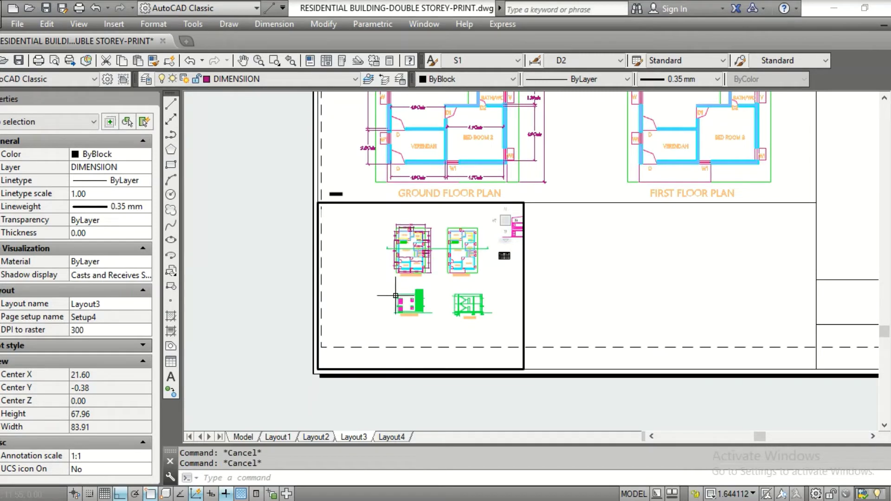
type("z")
key("Return")
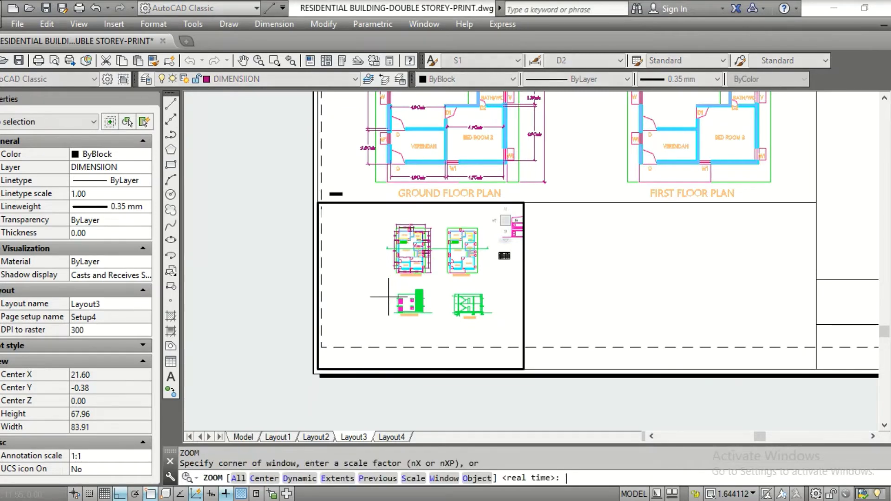
left_click(476, 478)
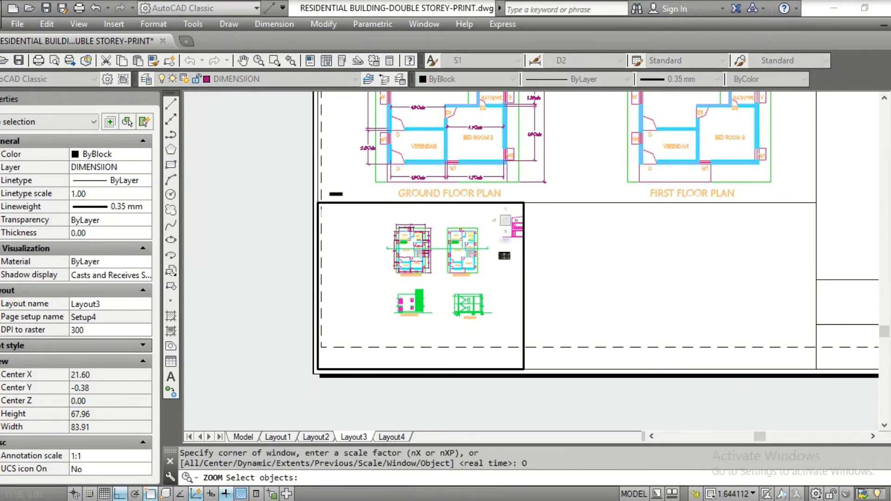
left_click(391, 283)
left_click(439, 333)
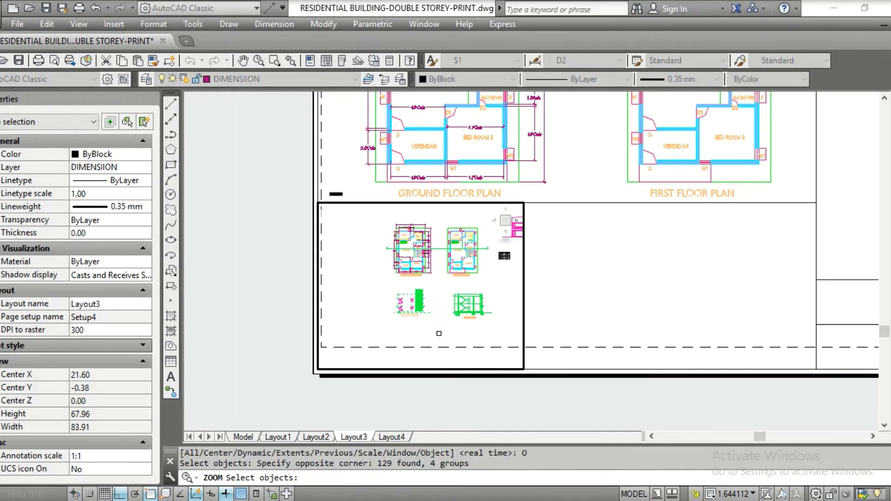
key("Return")
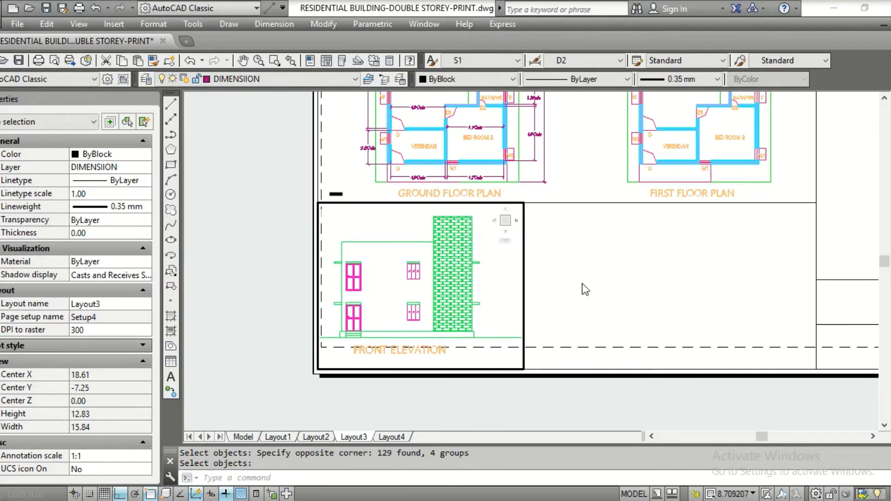
double_click(558, 291)
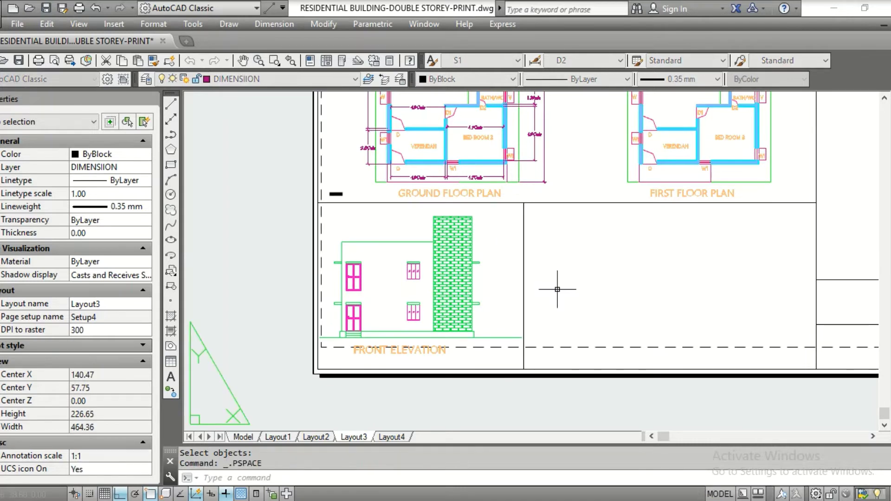
Set the front elevation viewport's standard scale to 10:1.
left_click(524, 309)
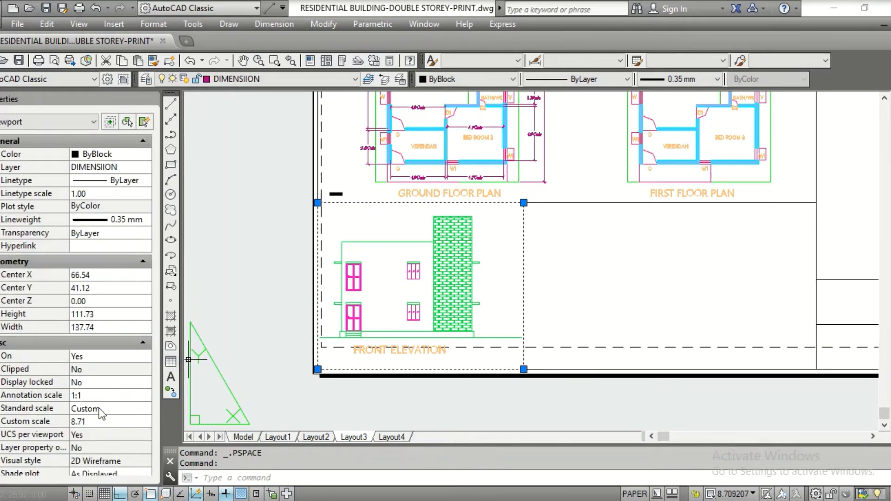
left_click(123, 410)
left_click(146, 409)
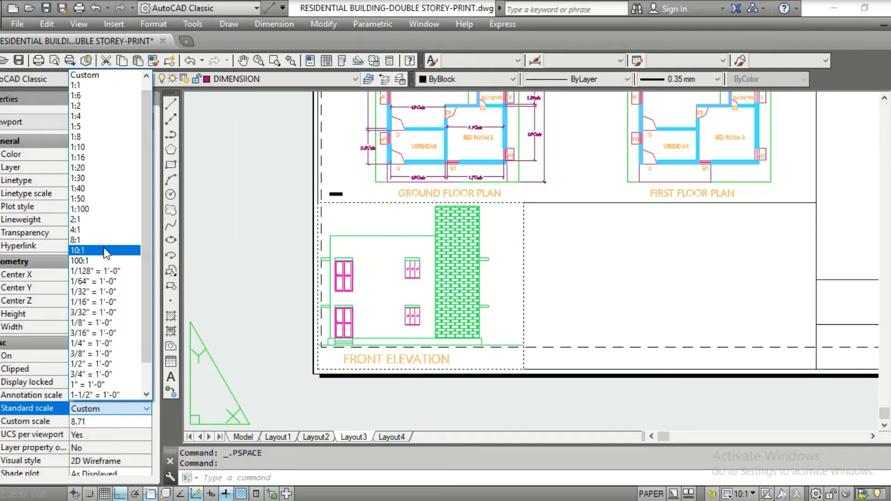
left_click(104, 249)
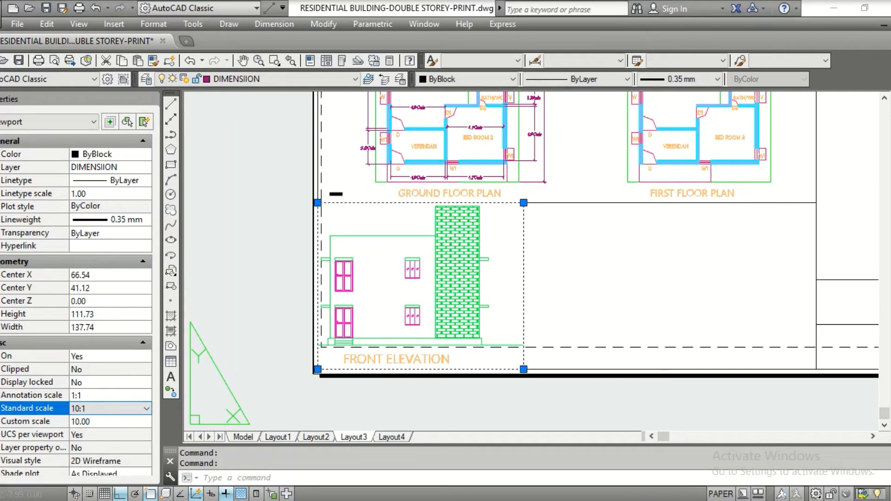
key("Escape")
key("Escape")
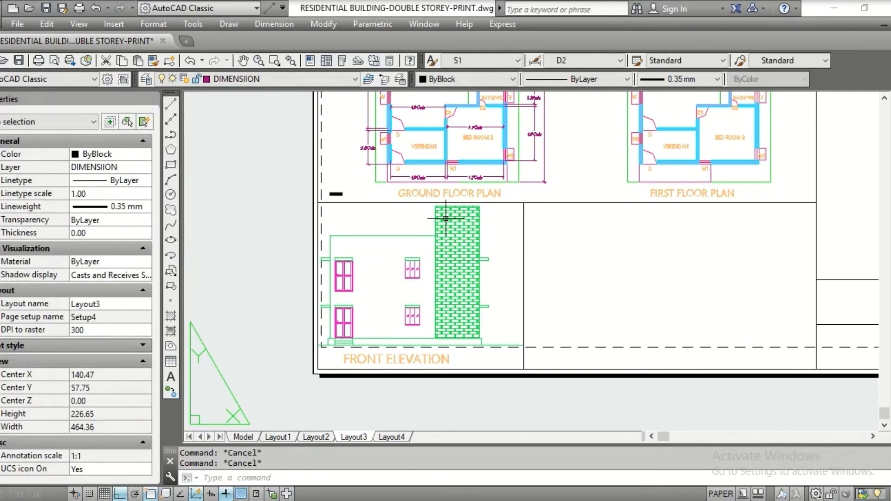
Copy the "SCALE = 8:1" note into the front elevation viewport's upper-right corner, beside the brick tower, with Ortho off.
scroll(336, 188, "up", 2)
scroll(336, 188, "up", 3)
type("cp")
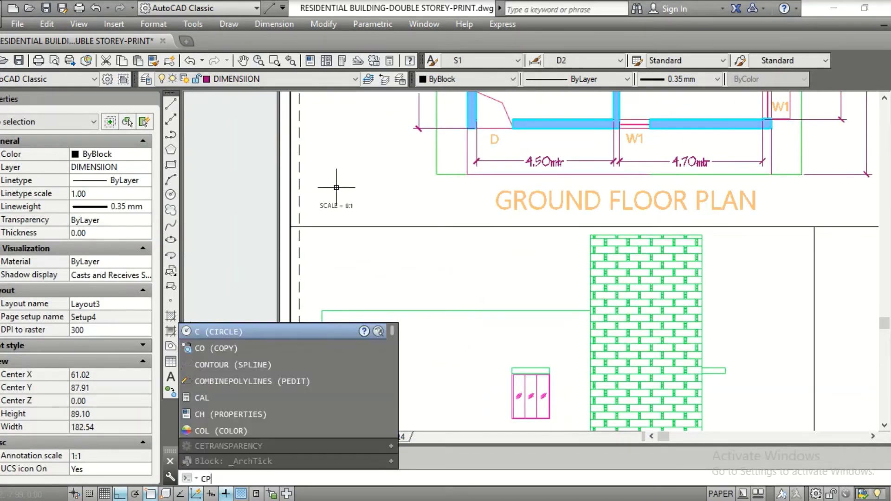
key("Return")
left_click(344, 197)
key("Return")
left_click(320, 207)
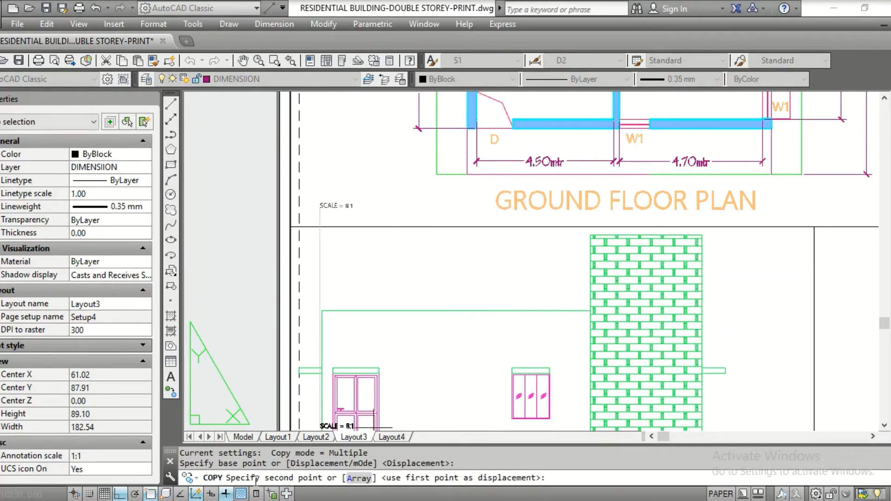
left_click(120, 493)
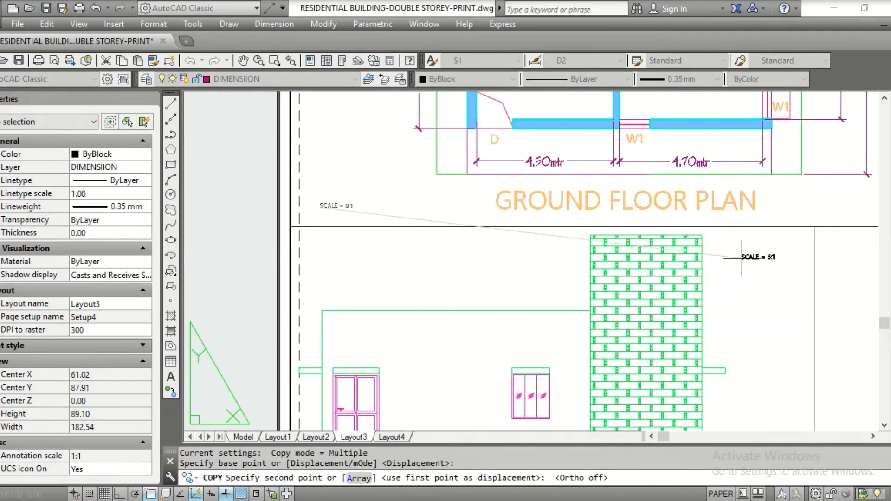
left_click(740, 249)
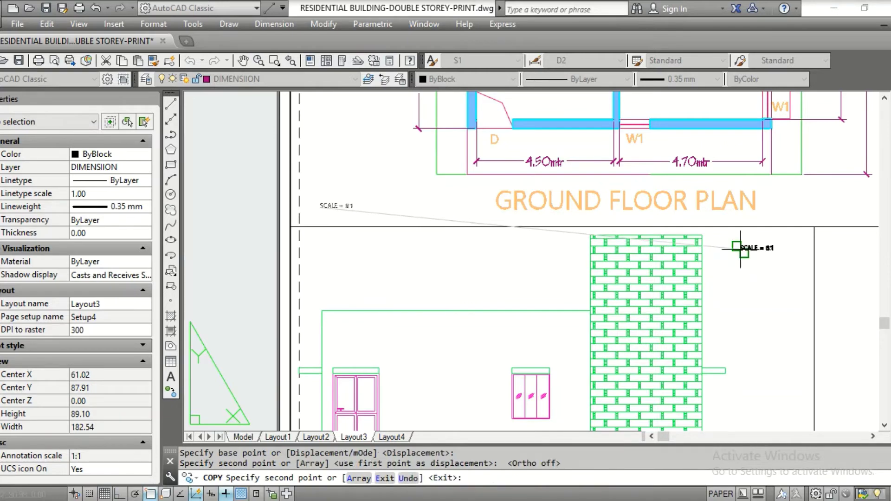
key("Escape")
Copy the front elevation viewport from its upper-left corner to its upper-right corner, so both viewports sit side by side.
scroll(603, 260, "down", 2)
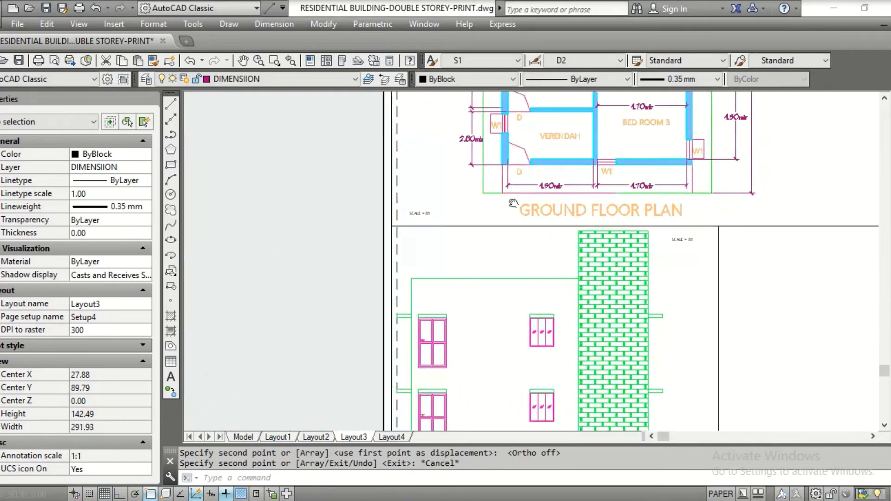
mouse_move(655, 275)
middle_mouse_down()
mouse_move(438, 142)
mouse_move(554, 172)
mouse_move(448, 186)
middle_mouse_up()
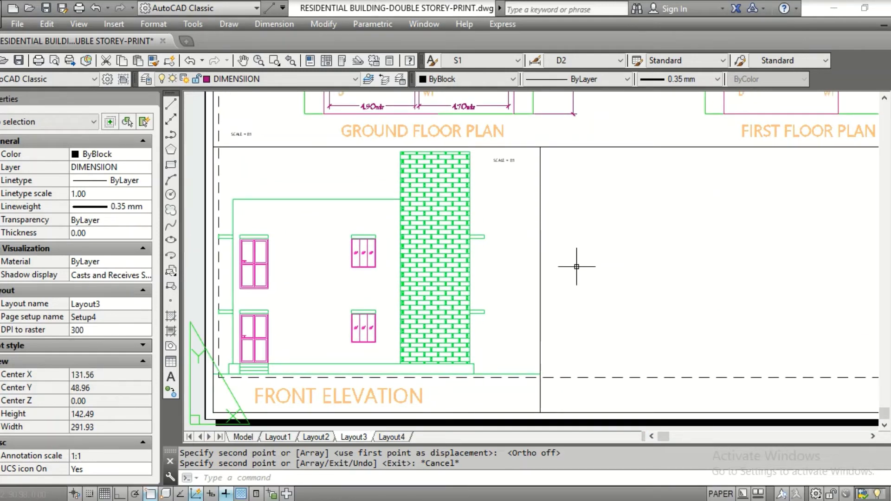
scroll(583, 254, "down", 2)
middle_click_drag(582, 253, 512, 257)
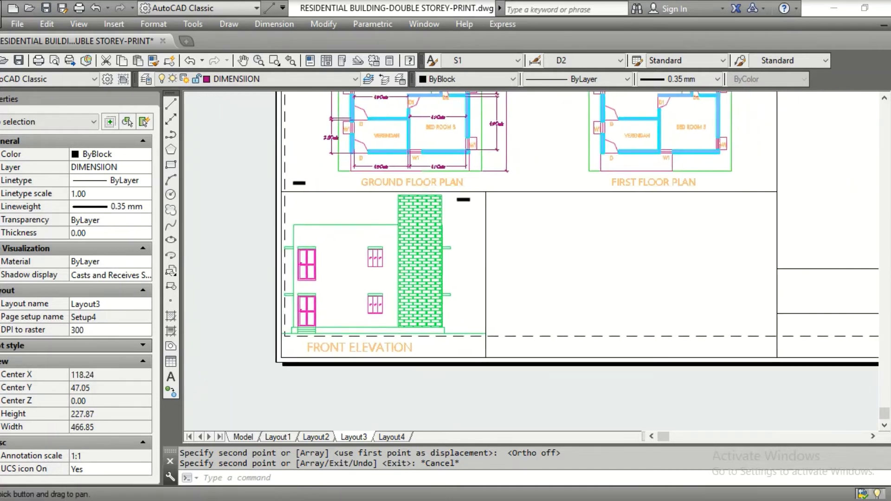
type("cp")
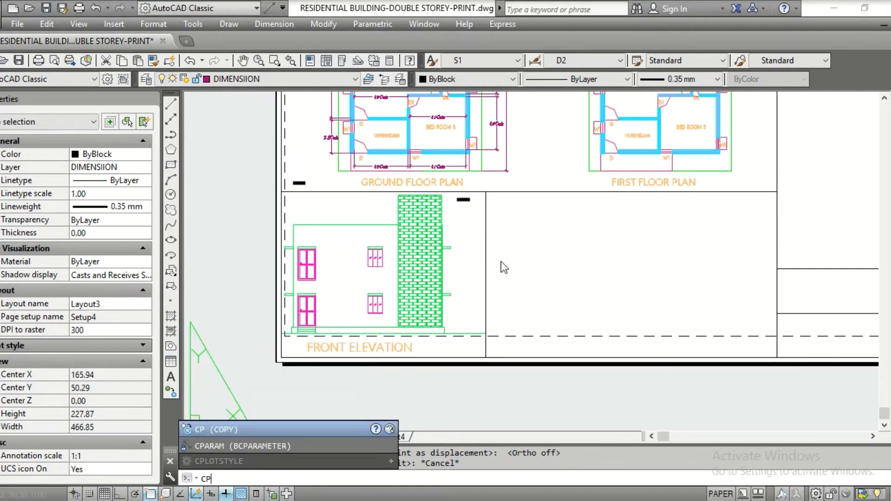
key("Return")
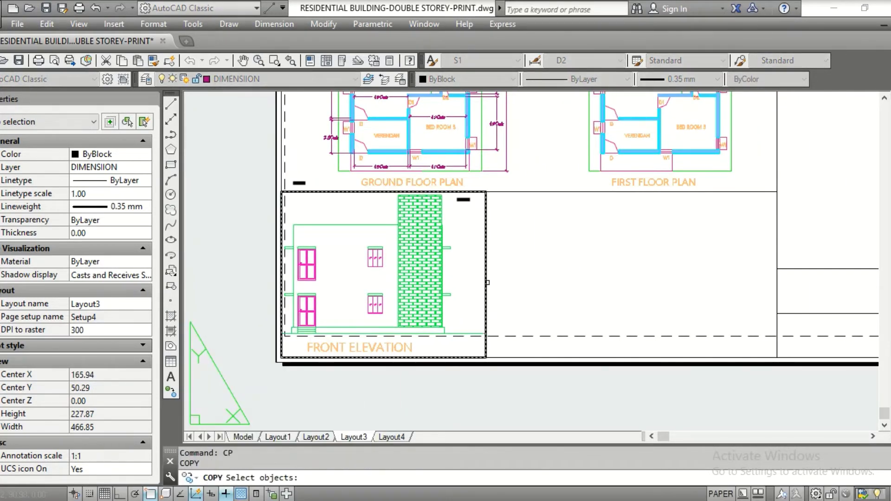
left_click(488, 282)
key("Return")
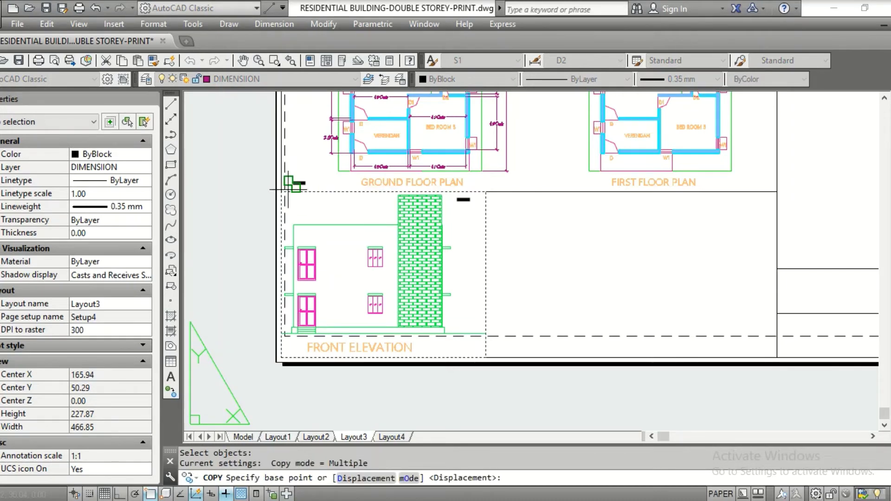
left_click(280, 191)
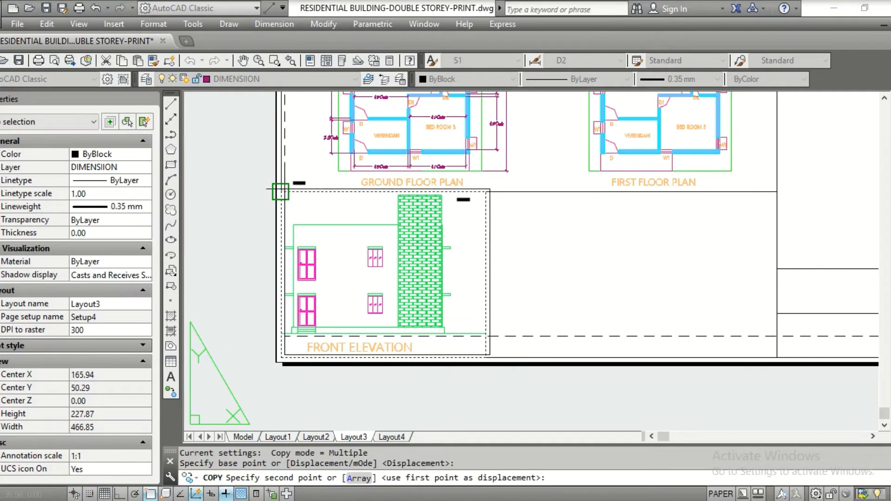
left_click(485, 191)
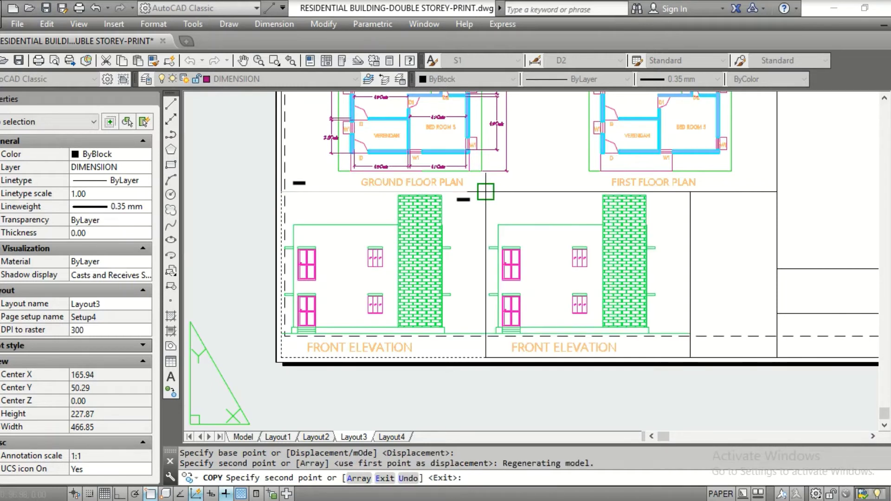
key("Return")
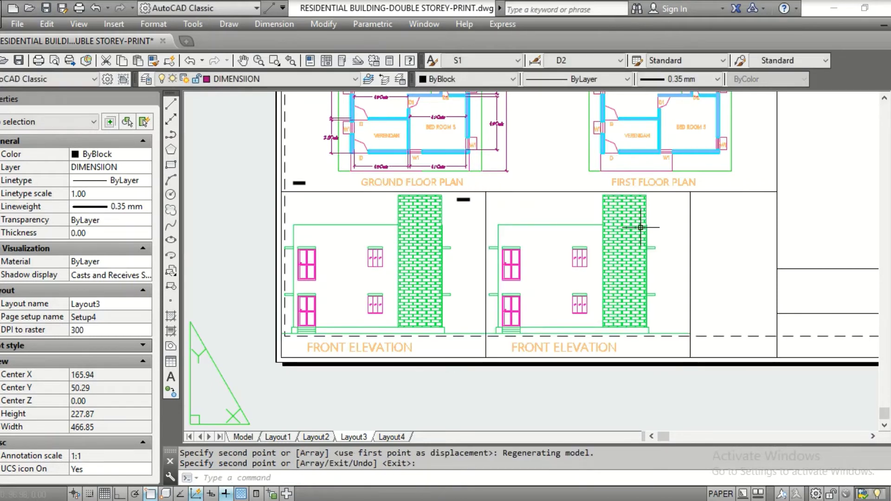
key("Escape")
key("Escape")
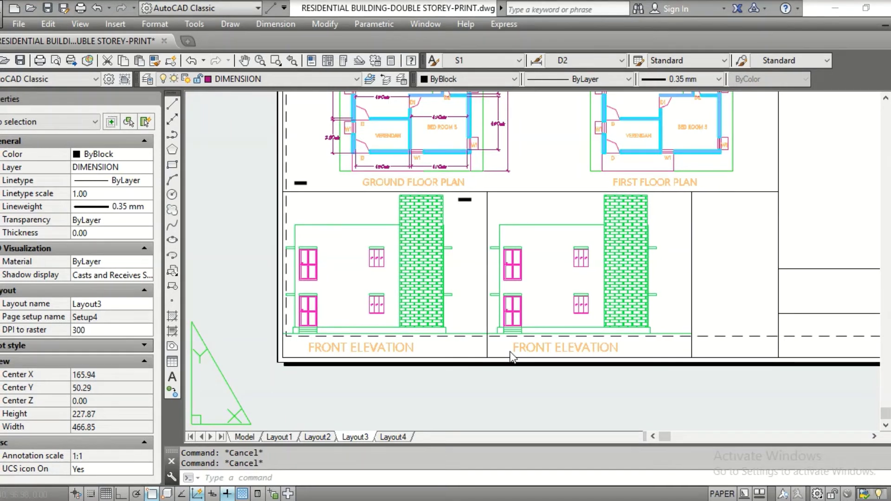
Replace the copied viewport's view with SECTION X-X and its title using Zoom Object, and return to paper space.
left_click(667, 283)
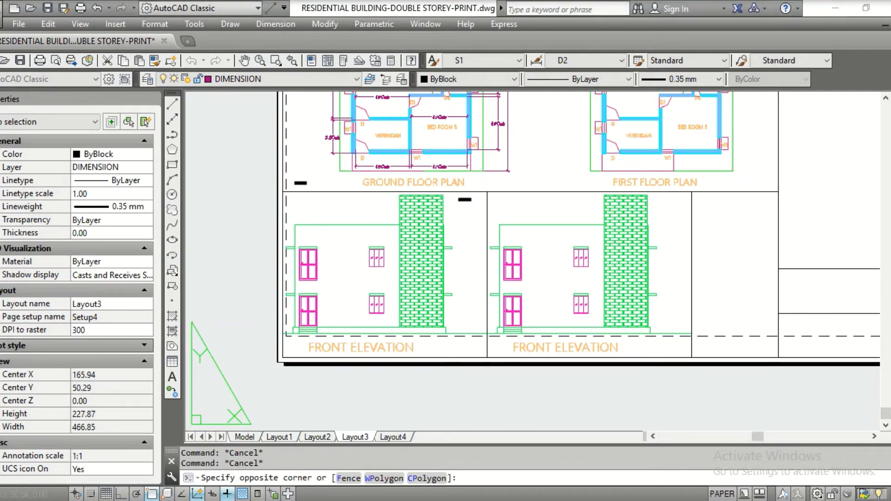
double_click(656, 240)
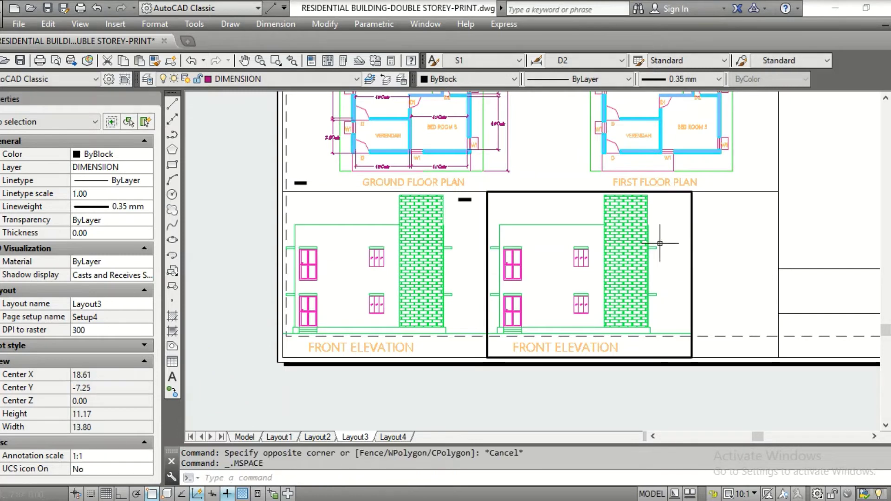
scroll(582, 253, "down", 6)
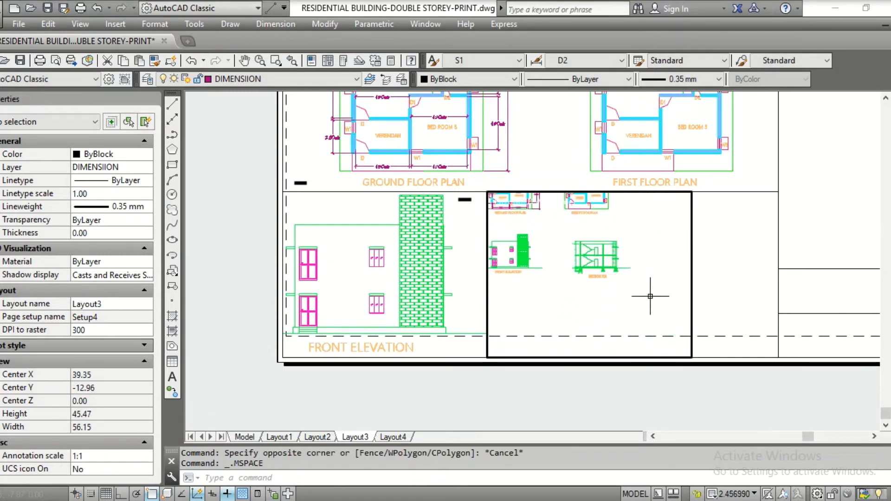
key("Escape")
type("z")
key("Return")
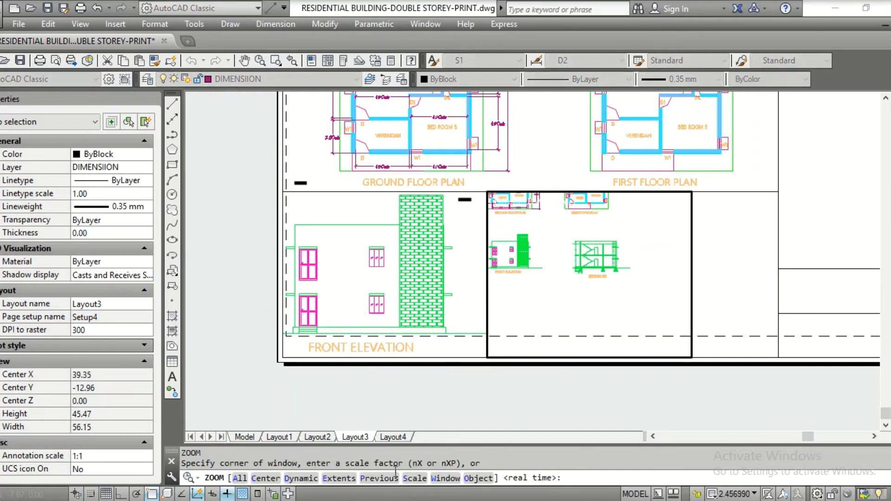
left_click(476, 478)
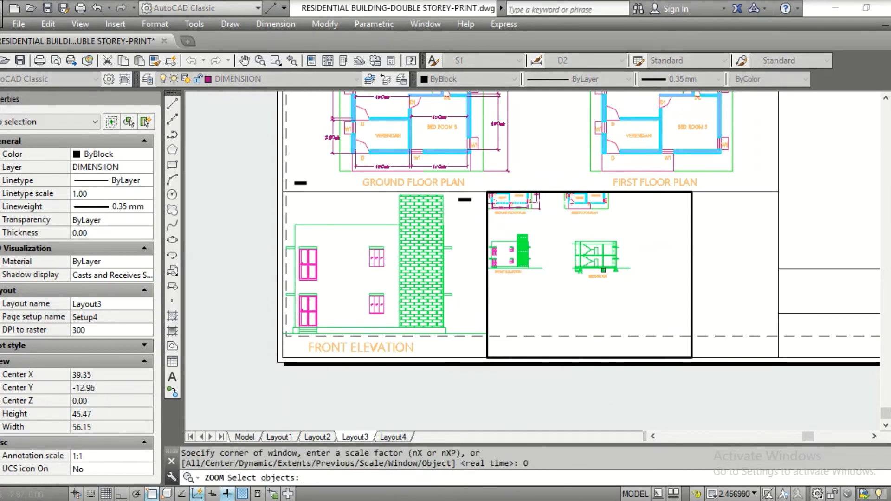
left_click(559, 227)
left_click(651, 287)
key("Return")
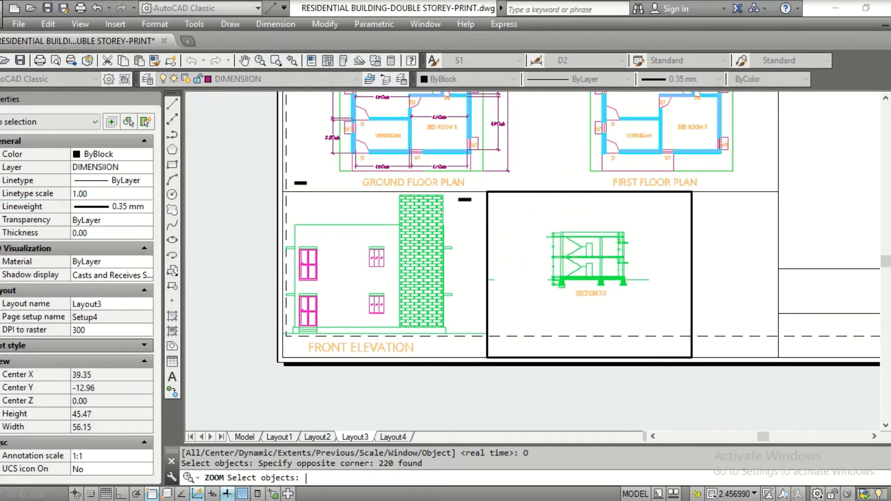
key("Return")
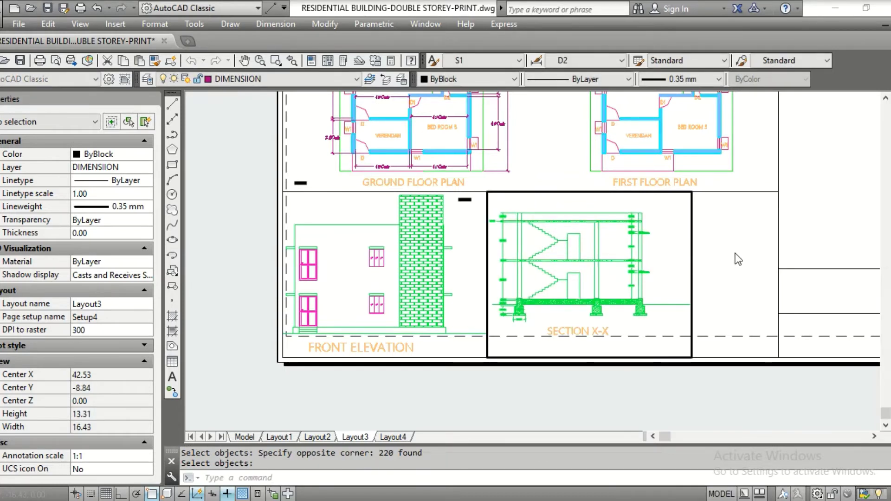
double_click(705, 293)
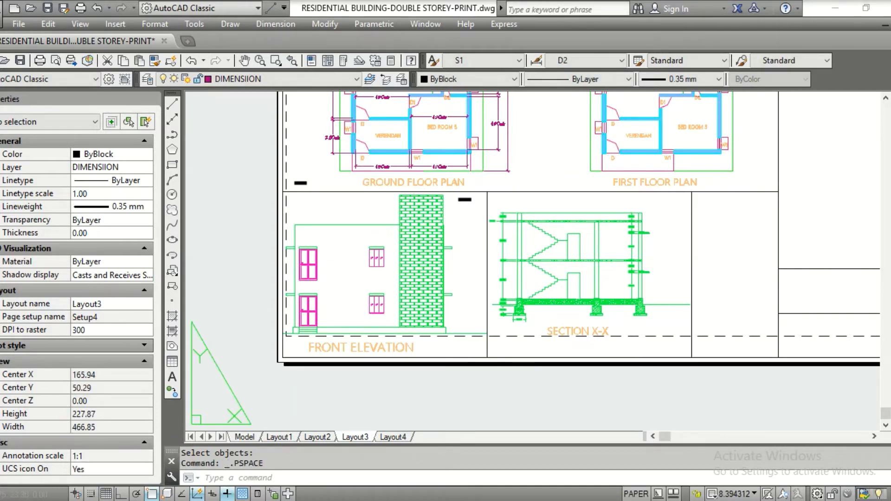
Set the section viewport's custom scale to 12 and deselect the viewport.
left_click(691, 299)
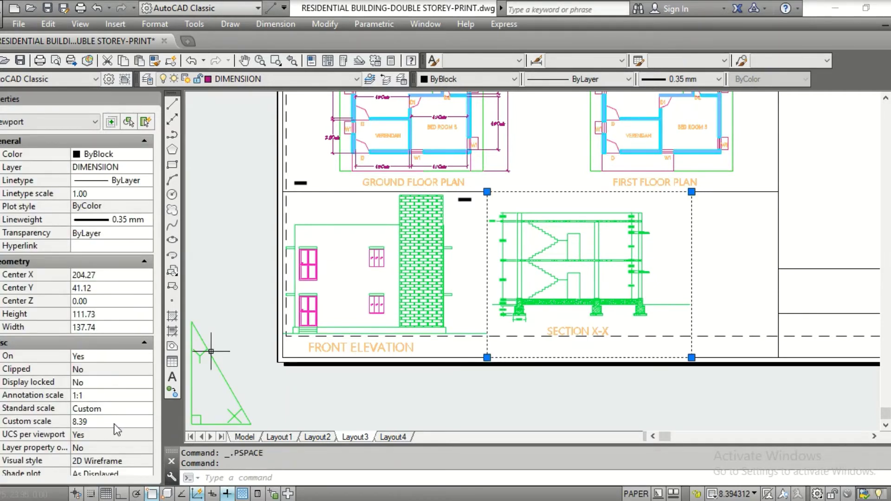
left_click(137, 408)
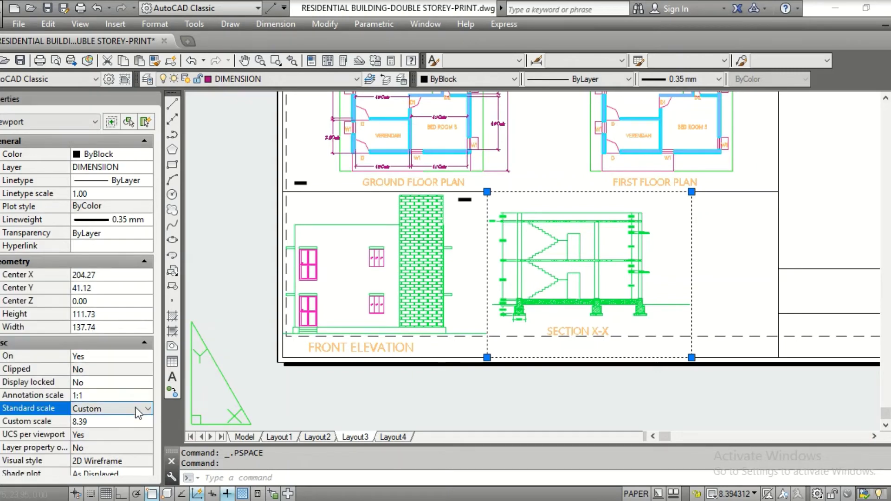
left_click(148, 409)
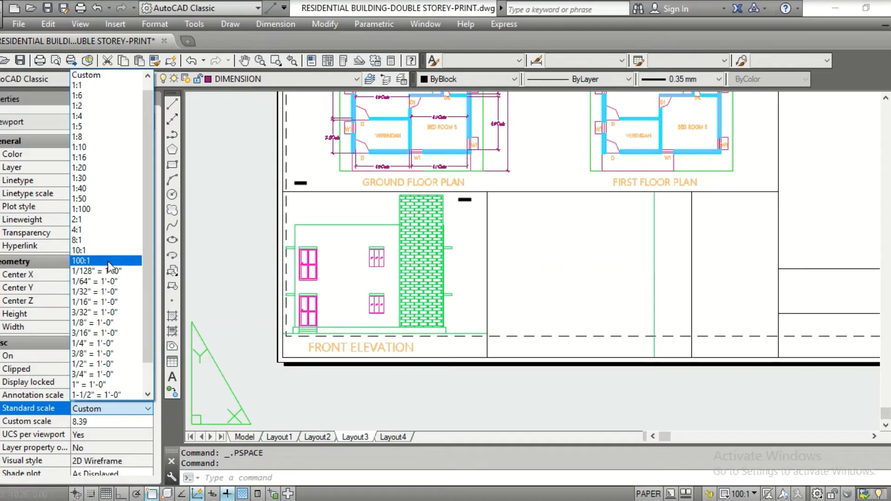
left_click(104, 76)
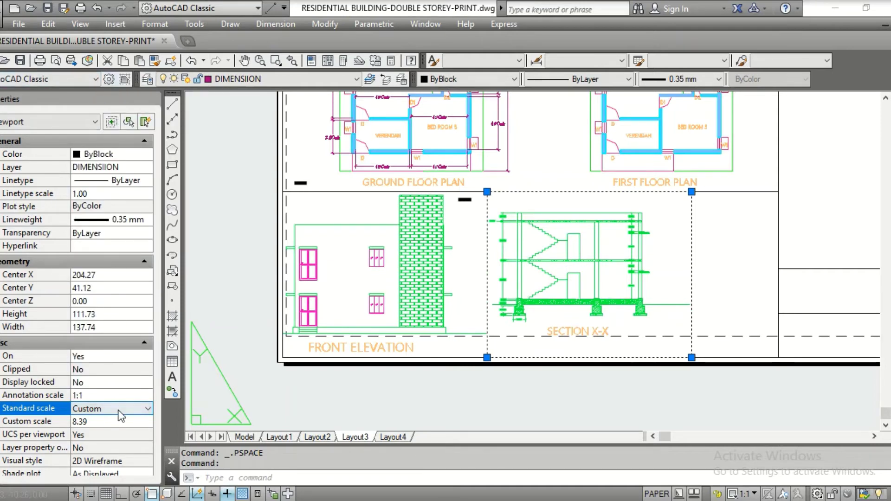
left_click(109, 421)
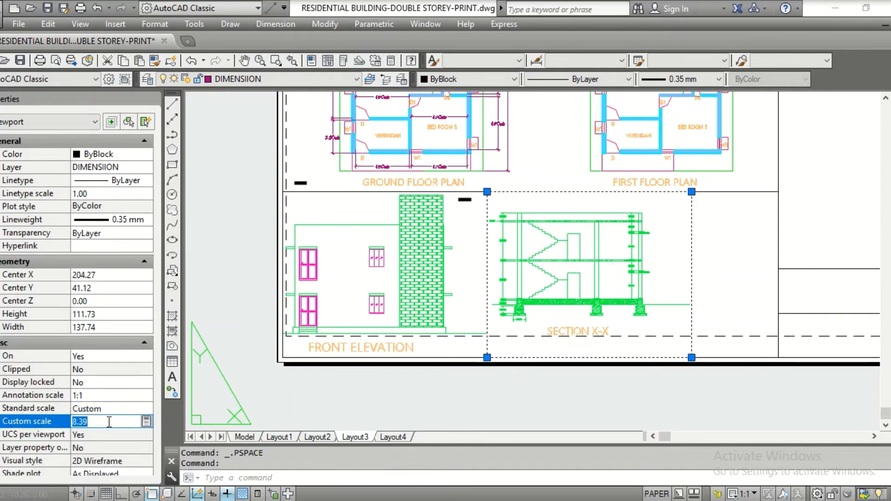
type("12")
key("Return")
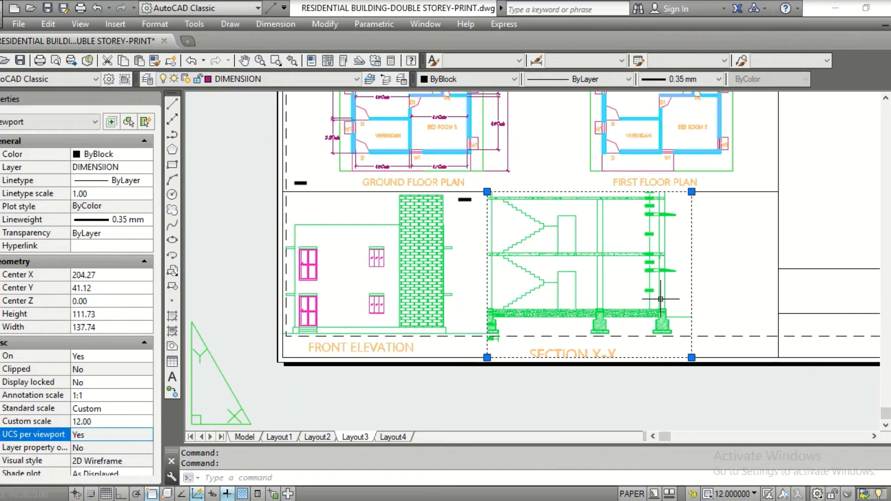
left_click(734, 279)
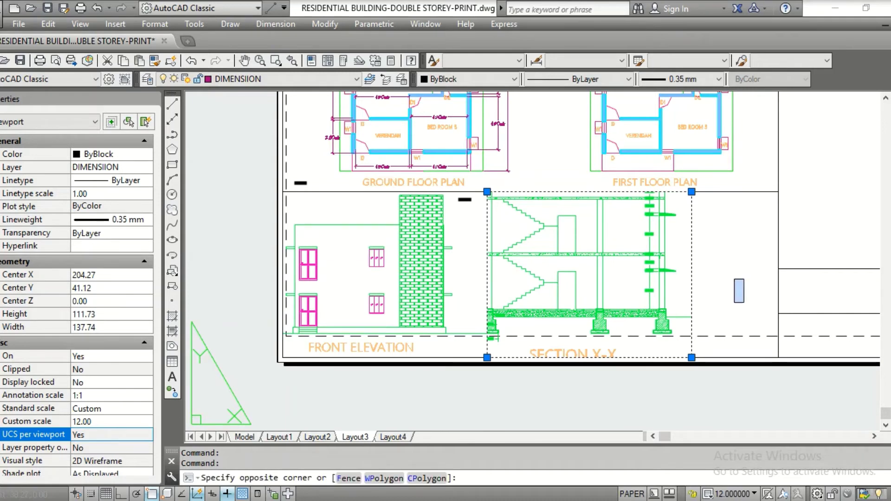
key("Escape")
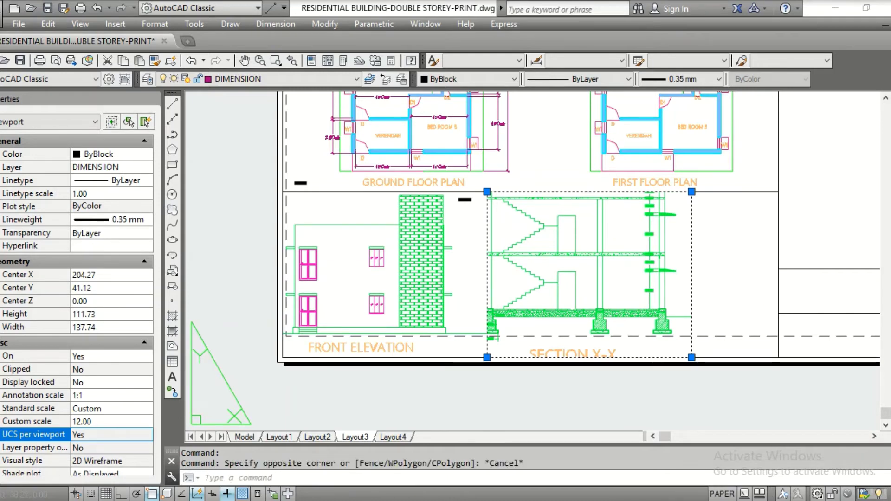
key("Escape")
key("Escape")
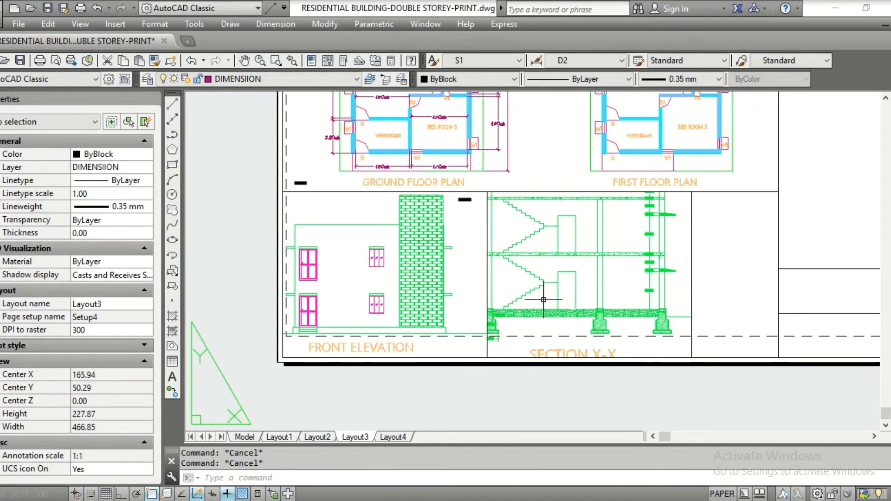
Shift the section drawing inside its viewport so the left-hand dimensions show, and return to paper space.
type("MS")
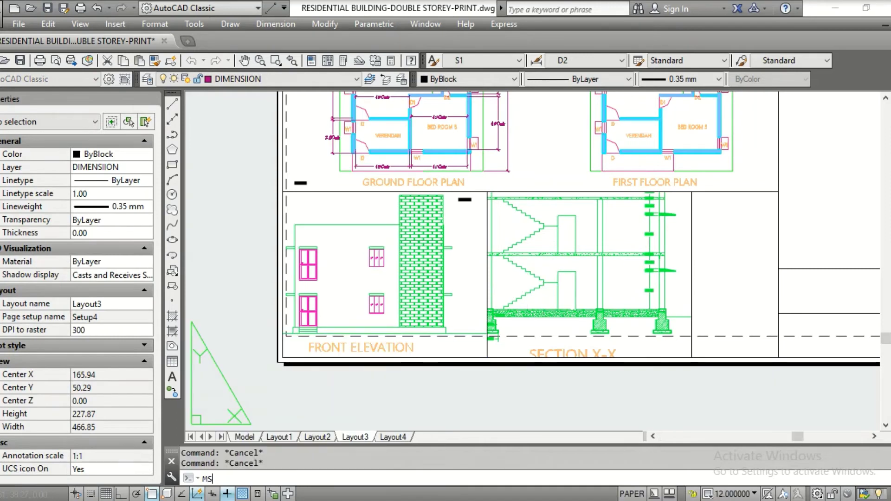
key("Return")
middle_click_drag(584, 287, 614, 295)
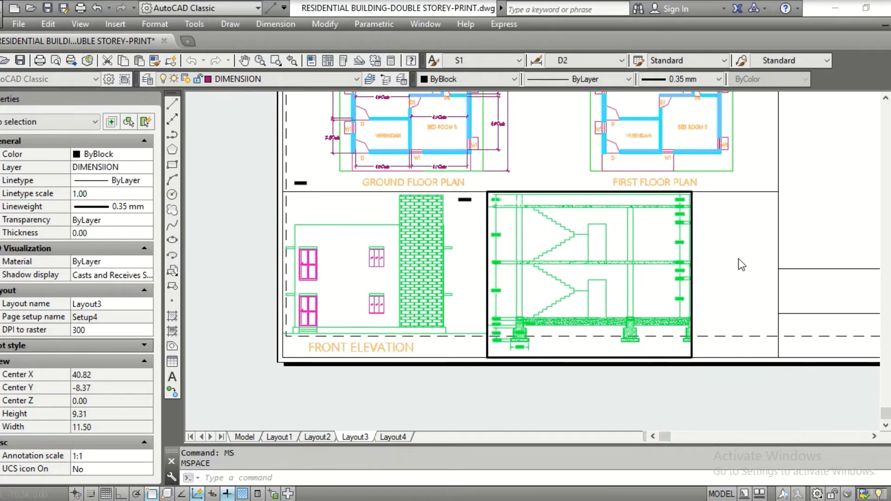
double_click(727, 241)
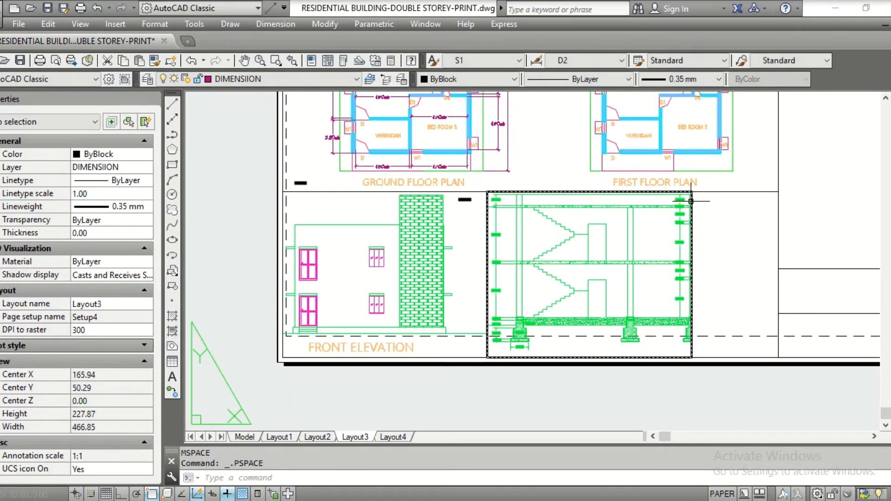
Stretch the section viewport's right edge outward to a width of about 146 so the right-hand wall and sunshades fit.
left_click(691, 192)
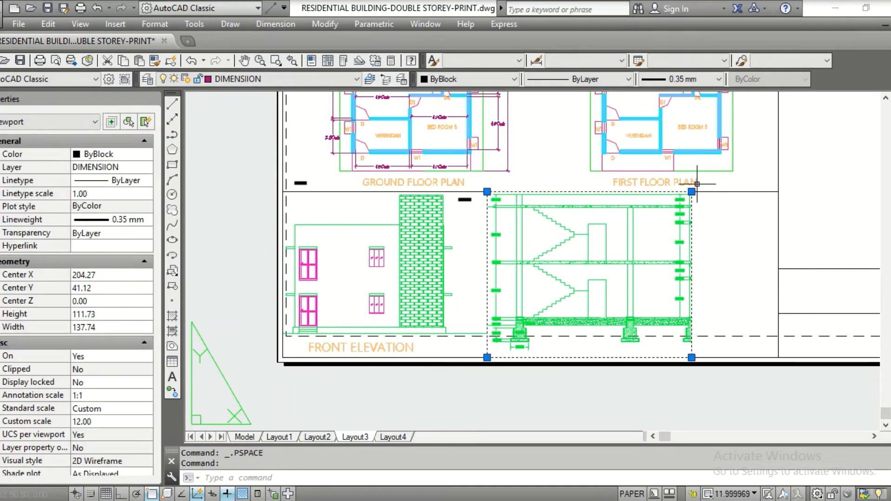
scroll(691, 191, "up", 2)
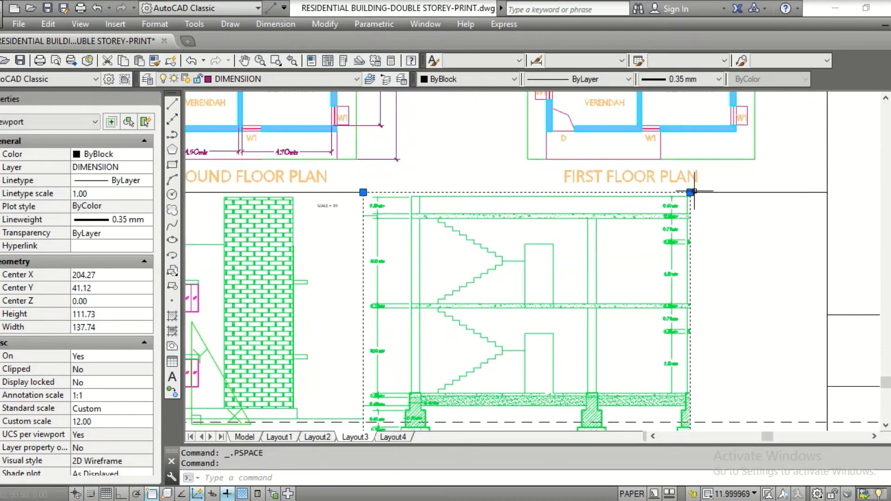
left_click(691, 191)
left_click(708, 192)
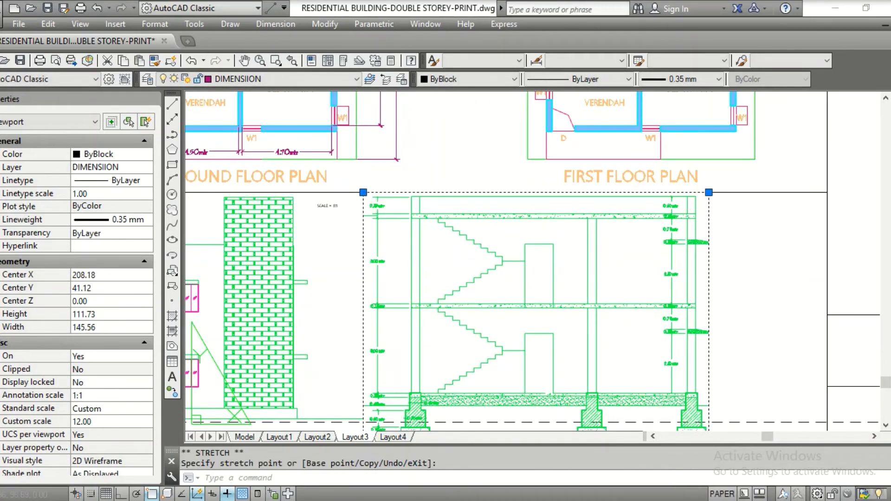
key("Escape")
key("Escape")
middle_click_drag(688, 323, 700, 329)
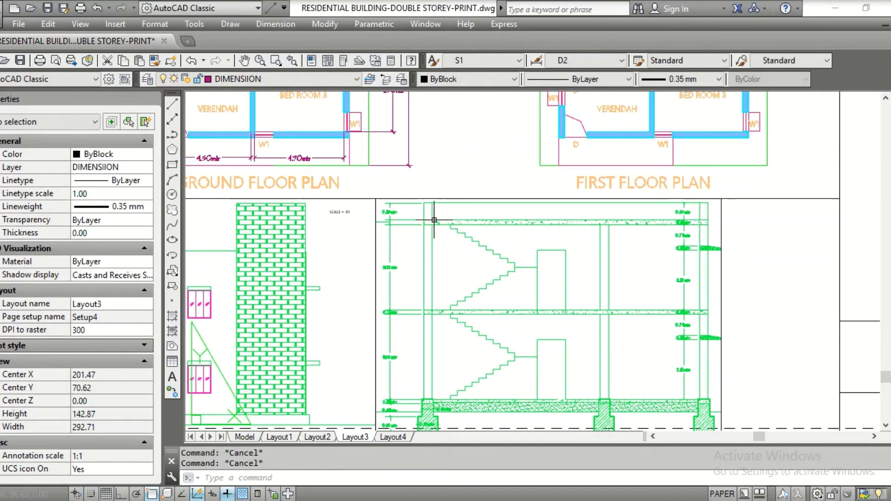
Copy the "SCALE = 8:1" note from the front elevation viewport into the section viewport, below and between the middle and right footings.
scroll(362, 214, "up", 4)
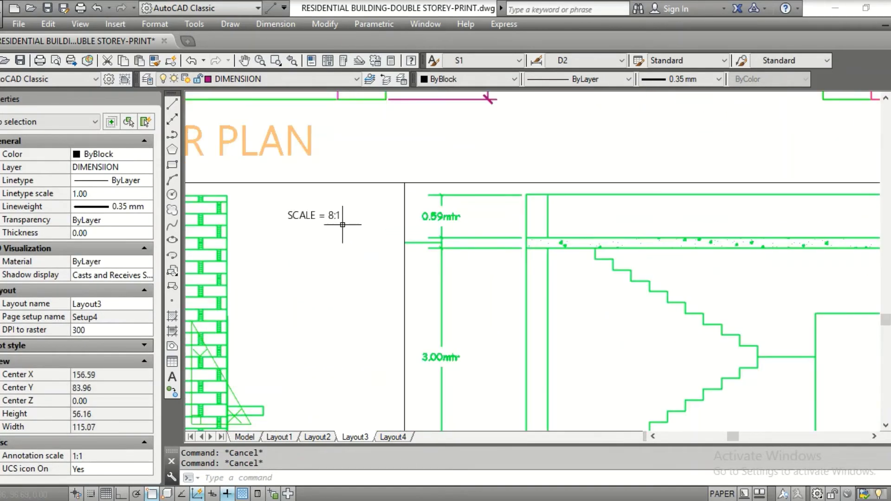
type("cond p")
key("Return")
left_click(319, 216)
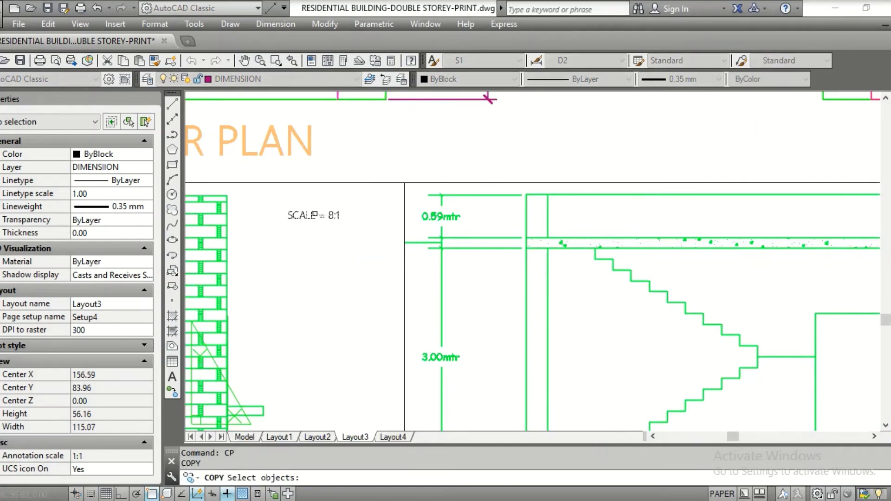
key("Return")
left_click(288, 219)
scroll(405, 269, "down", 1)
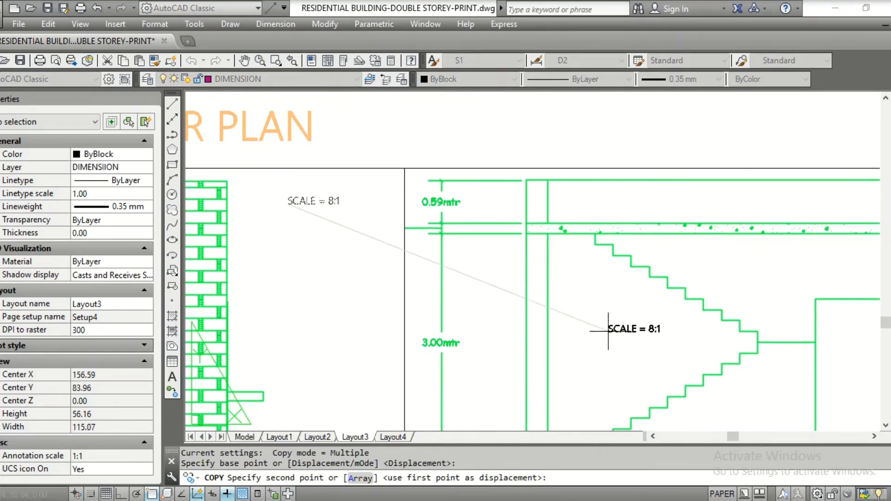
scroll(606, 380, "down", 5)
scroll(496, 145, "up", 3)
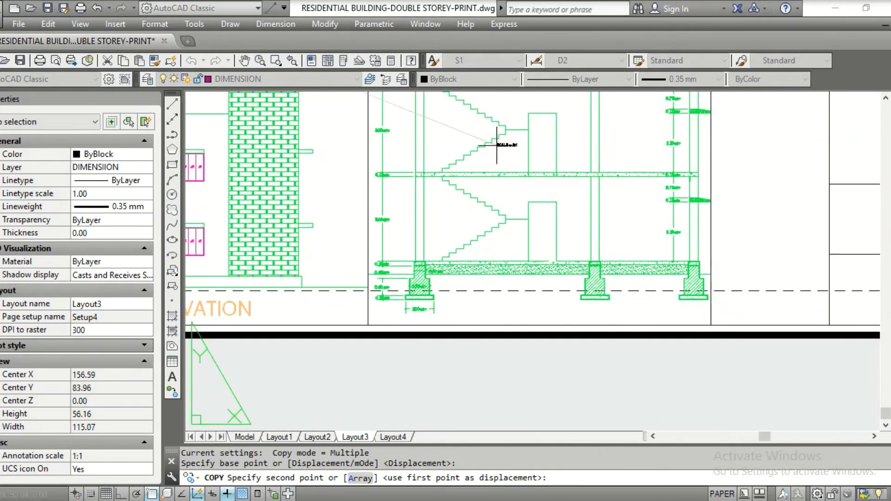
left_click(647, 312)
key("Escape")
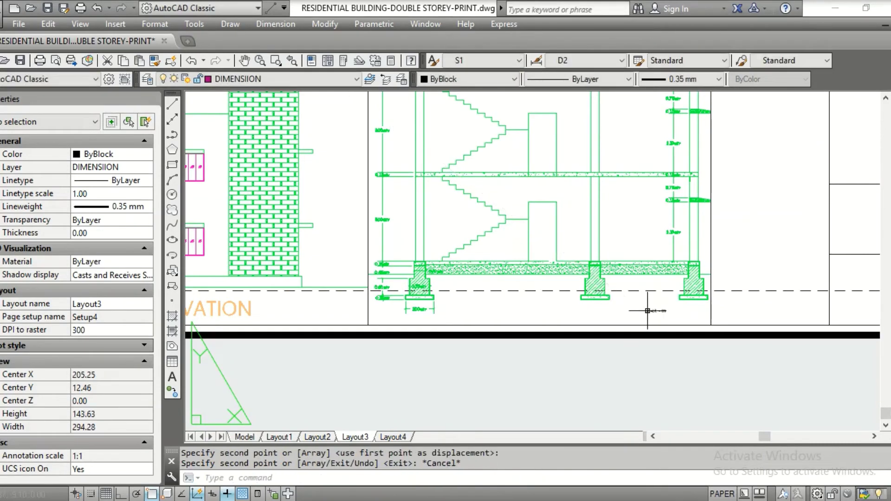
scroll(647, 312, "up", 4)
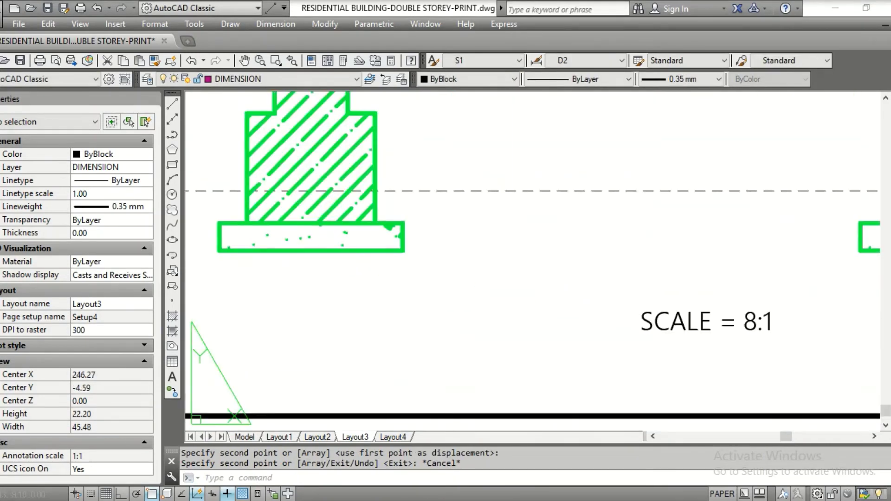
left_click(641, 319)
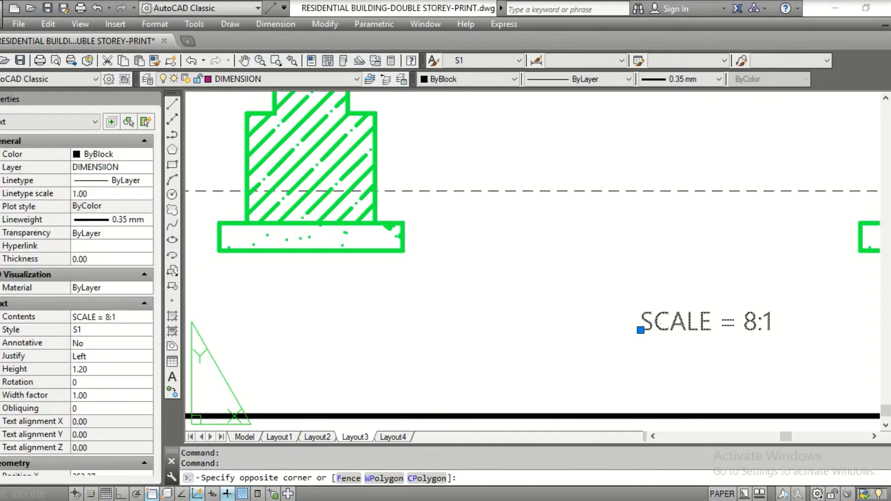
key("Escape")
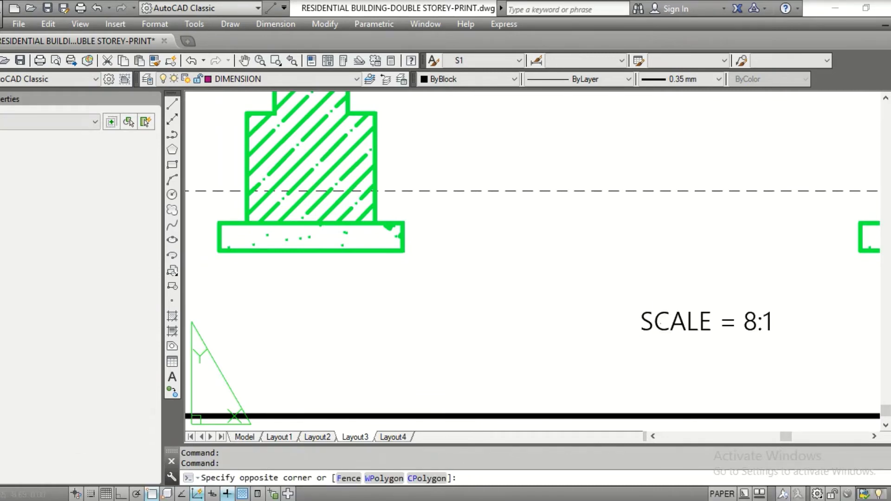
left_click(691, 299)
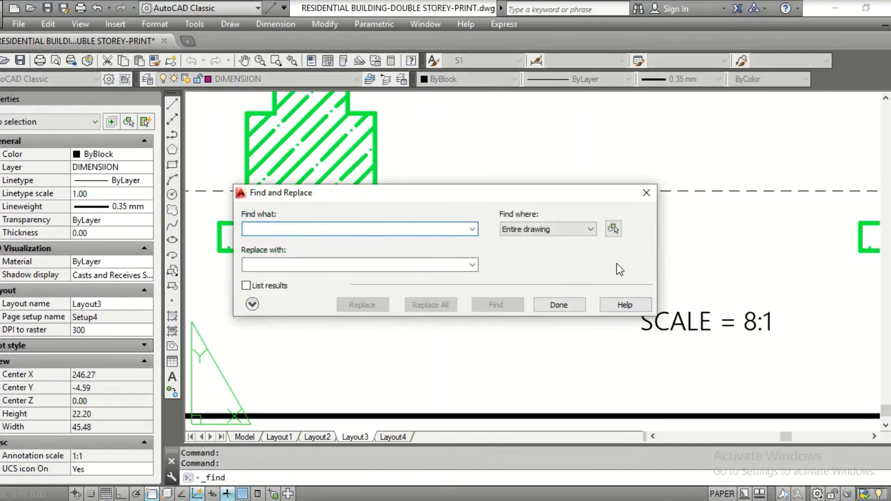
left_click(646, 192)
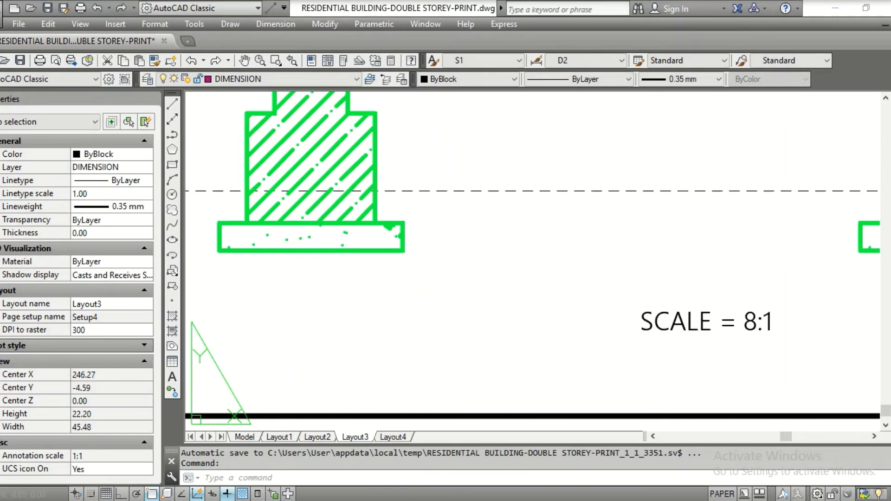
Change the scale note in the section viewport to read "SCALE = 12:1" and end the text editing.
left_click(644, 321)
right_click(661, 321)
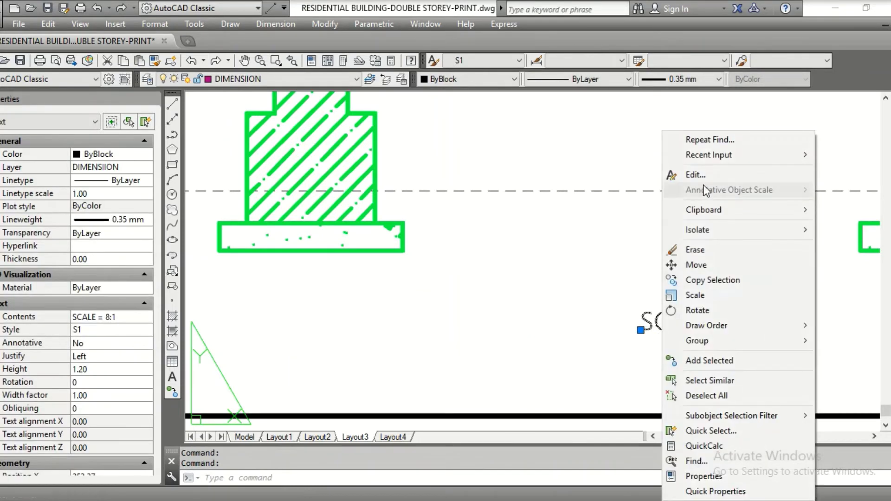
left_click(696, 175)
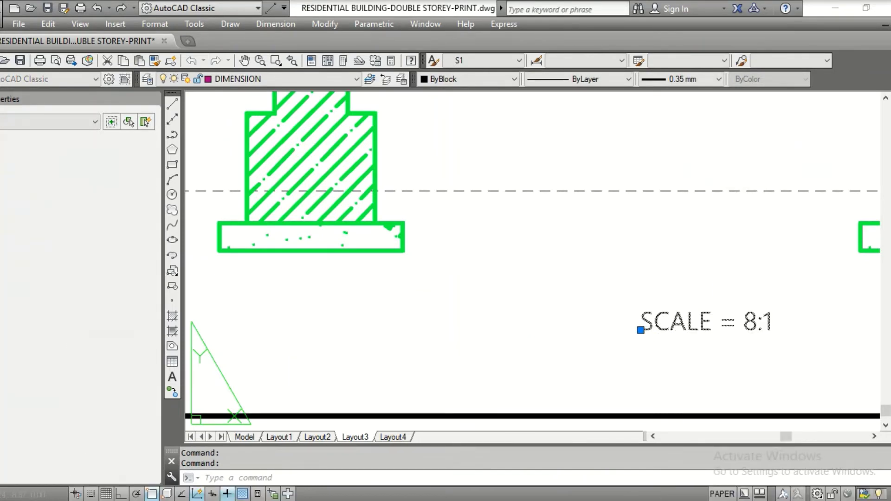
left_click(758, 326)
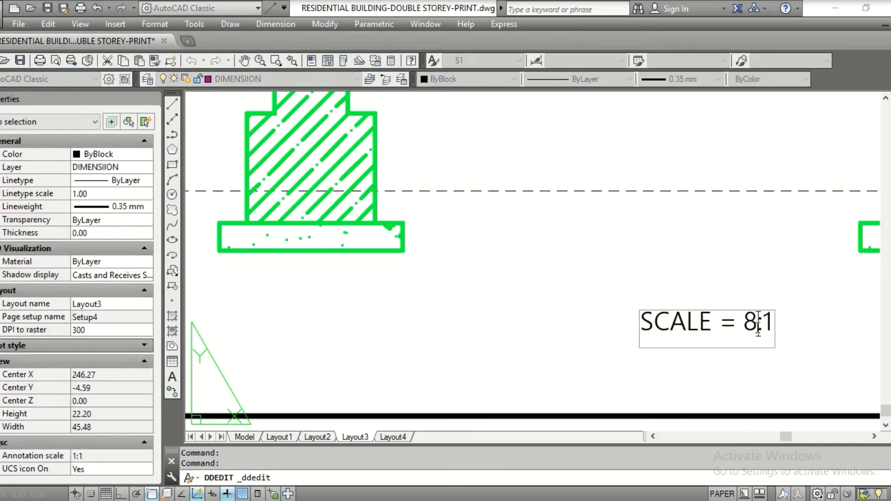
key("BackSpace")
type("12")
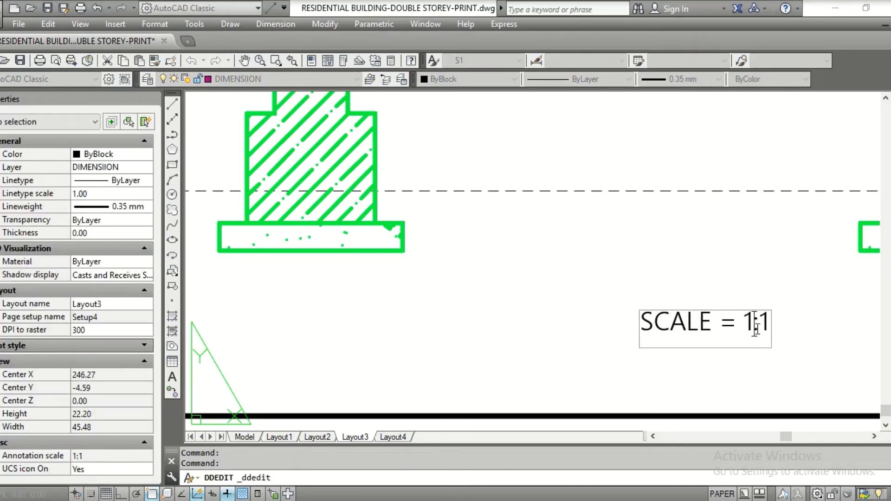
left_click(592, 381)
scroll(590, 377, "down", 5)
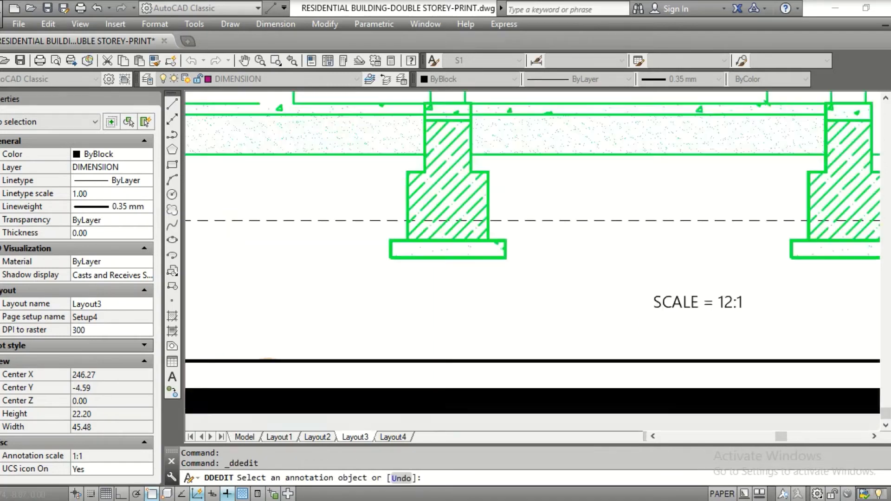
key("Escape")
scroll(706, 222, "down", 3)
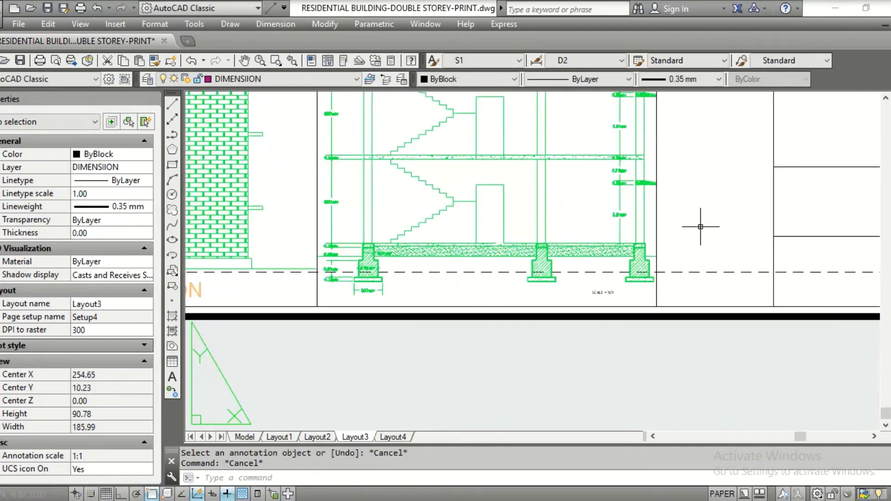
Check the front elevation viewport's scale in its properties and deselect the viewport.
middle_click_drag(249, 227, 808, 296)
scroll(504, 191, "up", 6)
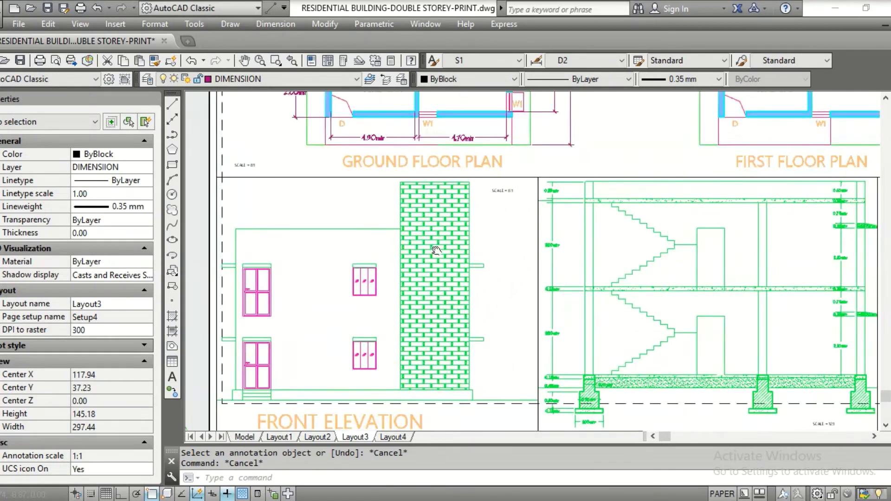
scroll(503, 191, "down", 2)
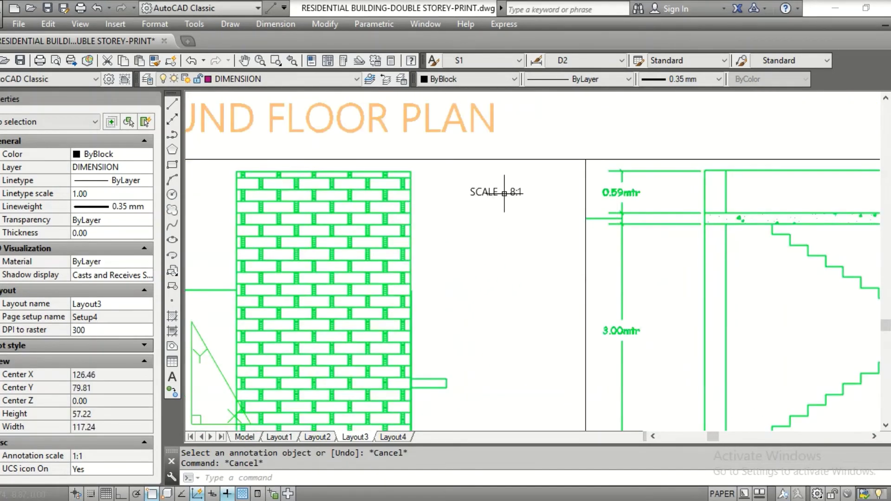
middle_click_drag(503, 191, 730, 256)
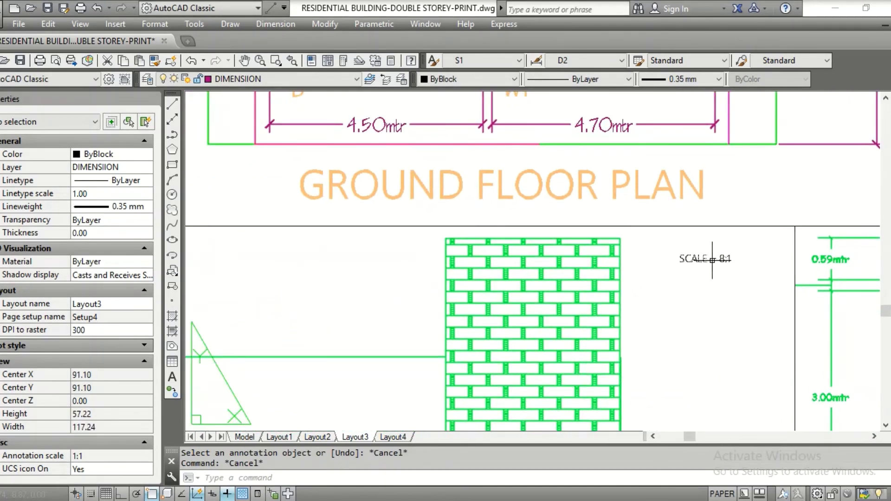
left_click(734, 226)
left_click(682, 226)
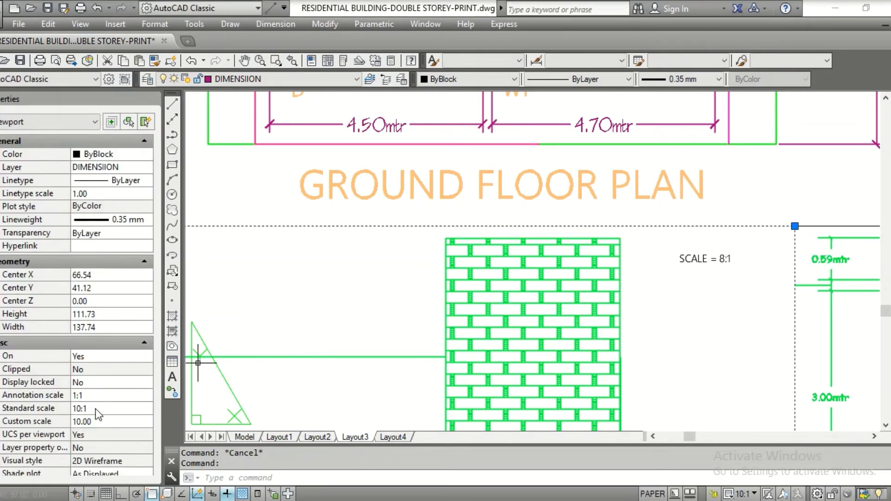
key("Escape")
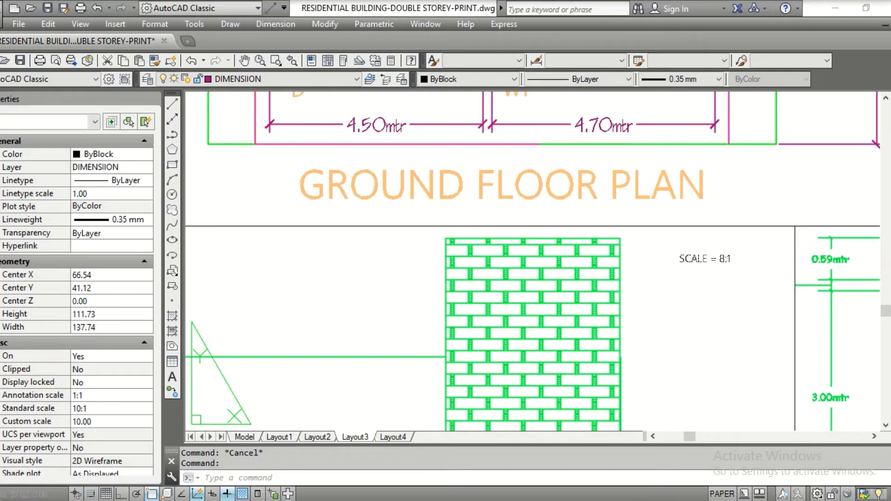
Edit the front elevation viewport's scale note with DDEDIT to read "SCALE = 10:1".
type("DDE")
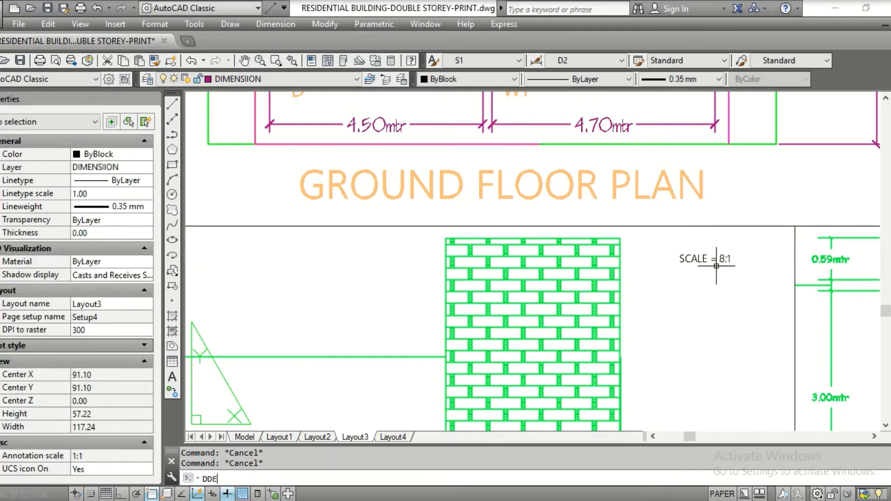
type("DIT")
key("Return")
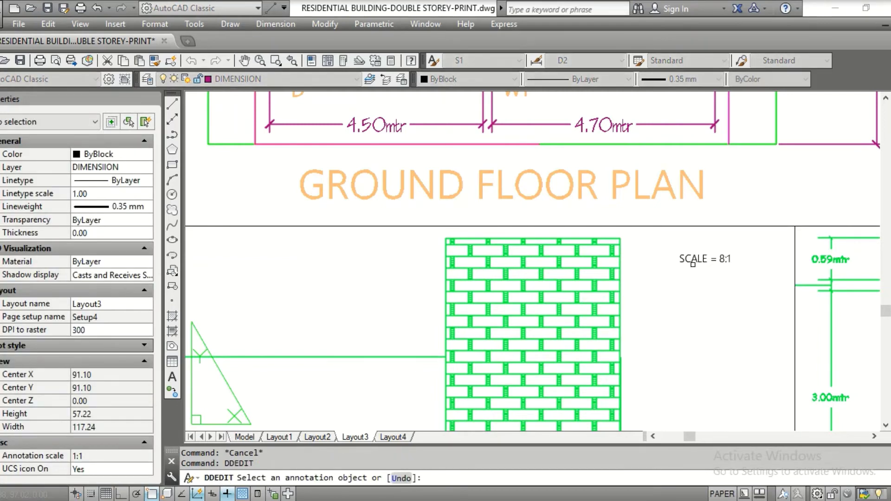
left_click(704, 259)
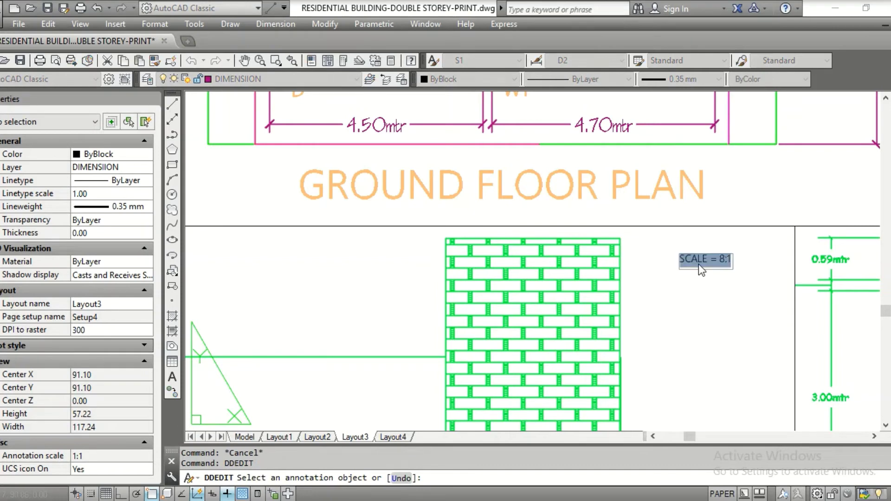
scroll(705, 267, "up", 5)
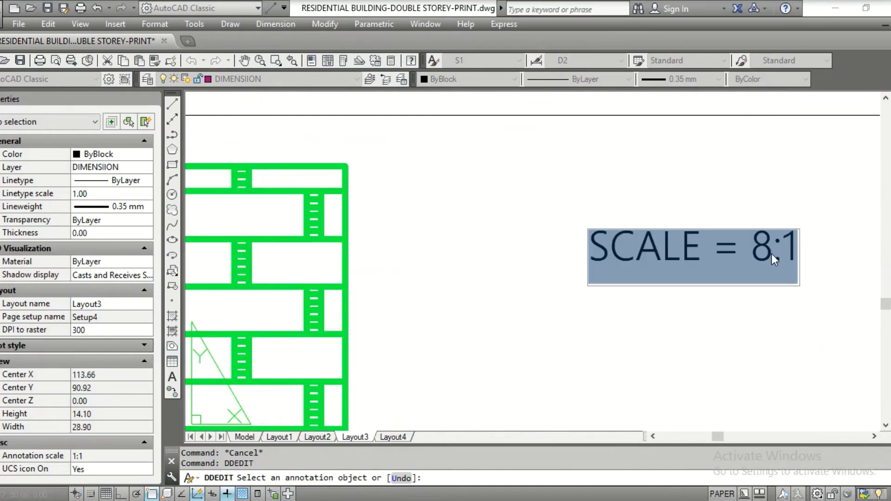
left_click(773, 254)
key("BackSpace")
type("10")
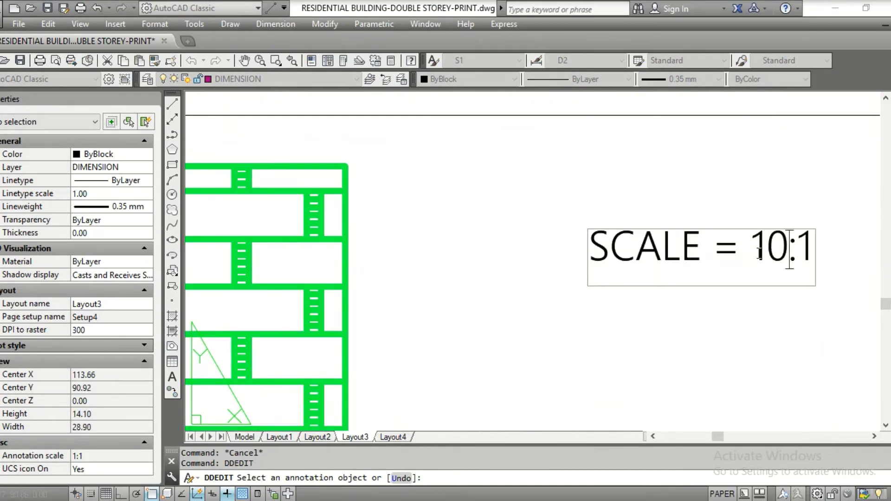
key("Return")
scroll(638, 215, "down", 10)
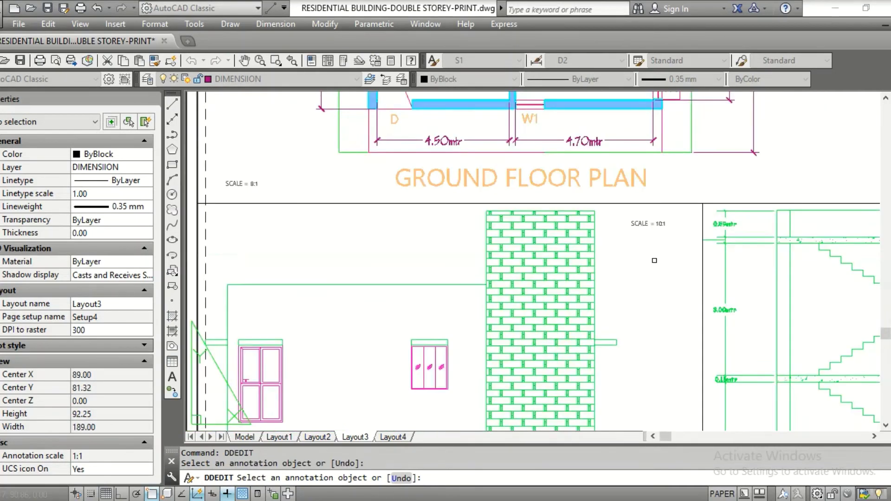
middle_click_drag(638, 215, 474, 267)
key("Escape")
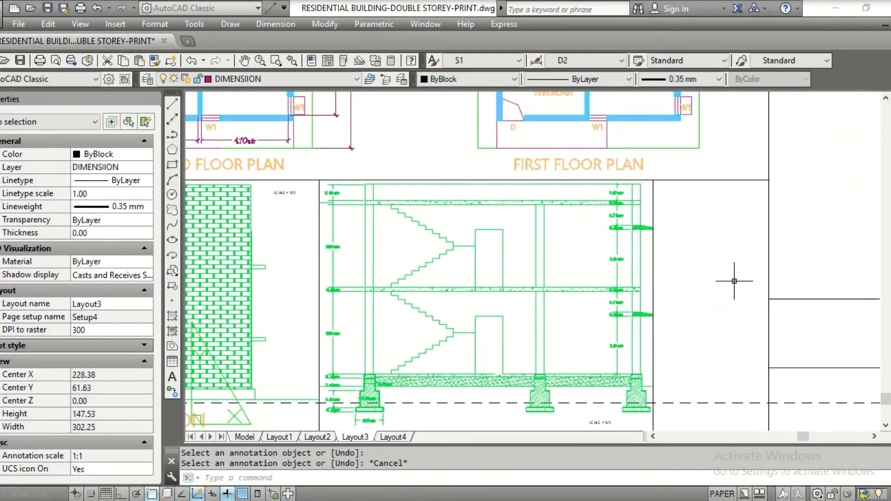
key("Escape")
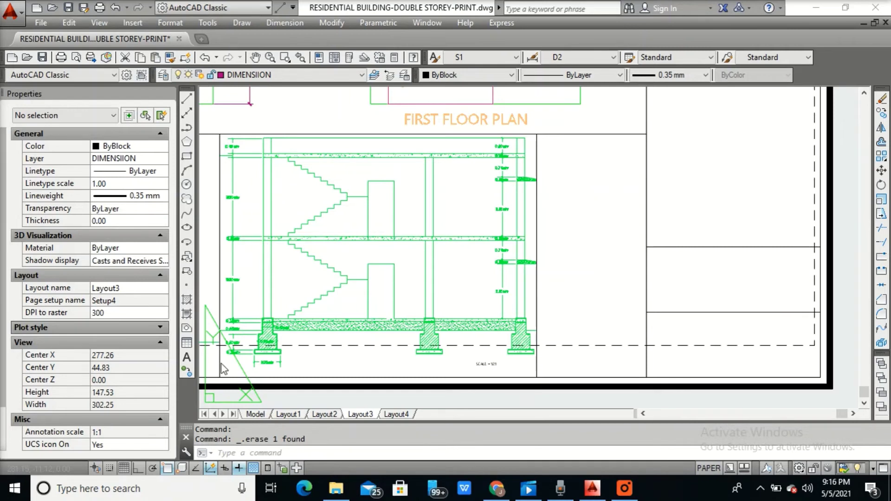
Create a viewport with MVIEW, about 50 wide and 112 high, filling the gap between the section viewport and the title strip.
left_click(243, 454)
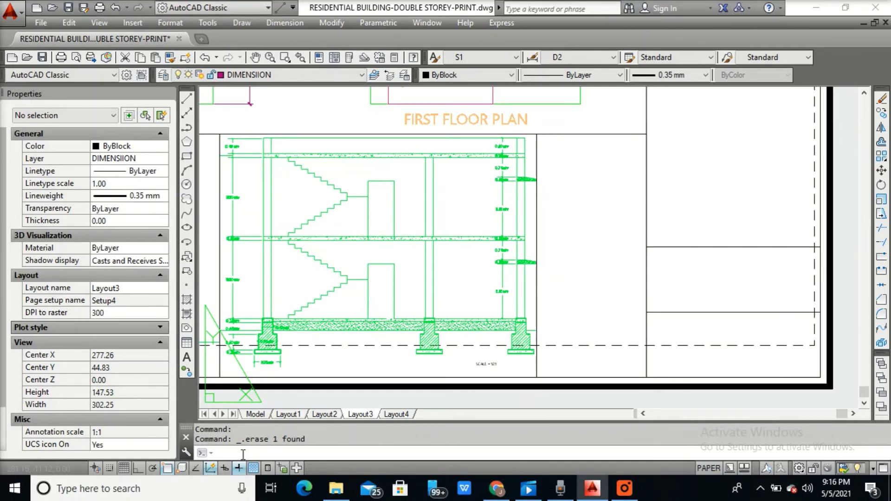
type("mview")
key("Return")
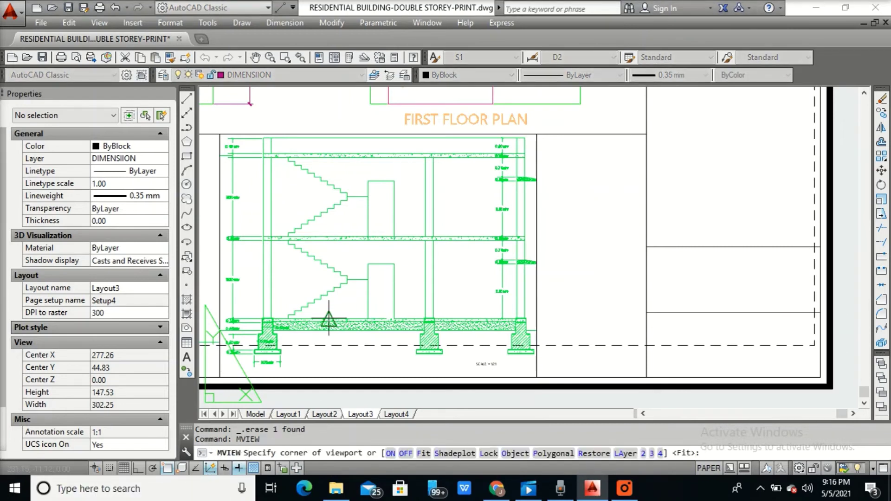
left_click(536, 135)
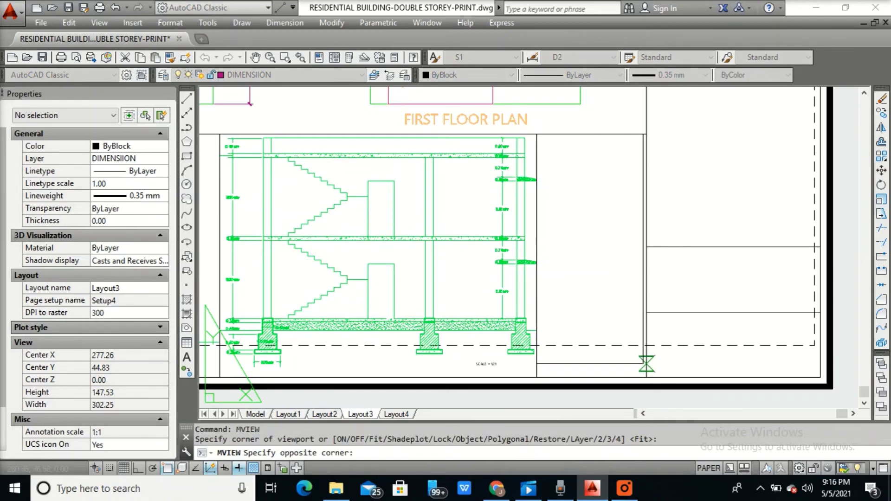
left_click(645, 364)
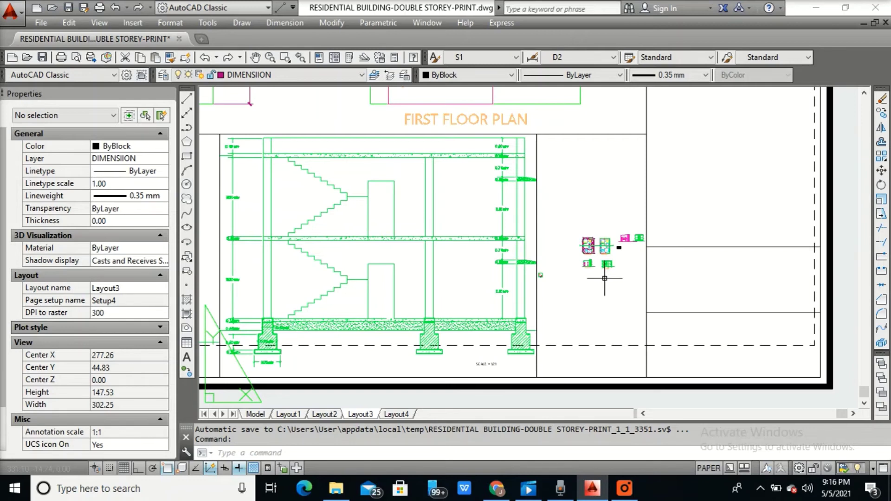
Frame the section's left footing and the wall above it inside the new narrow viewport, and return to paper space.
left_click(608, 301)
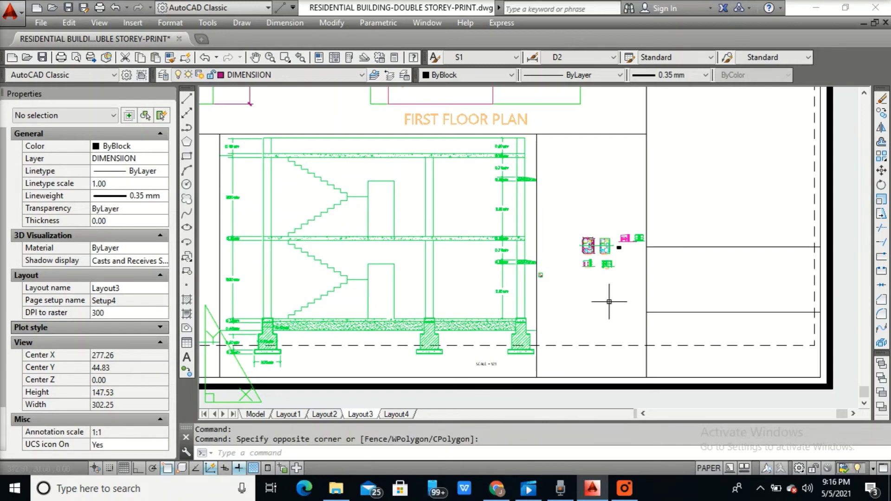
double_click(607, 298)
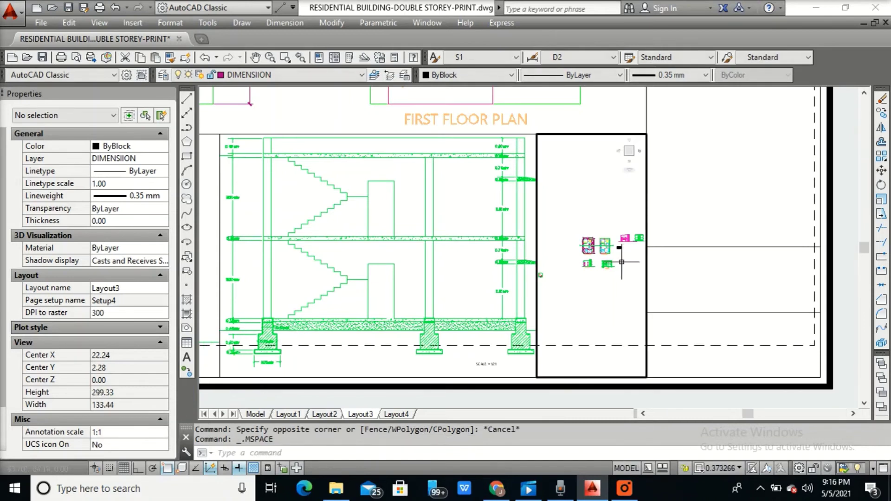
scroll(586, 269, "up", 8)
scroll(586, 269, "up", 5)
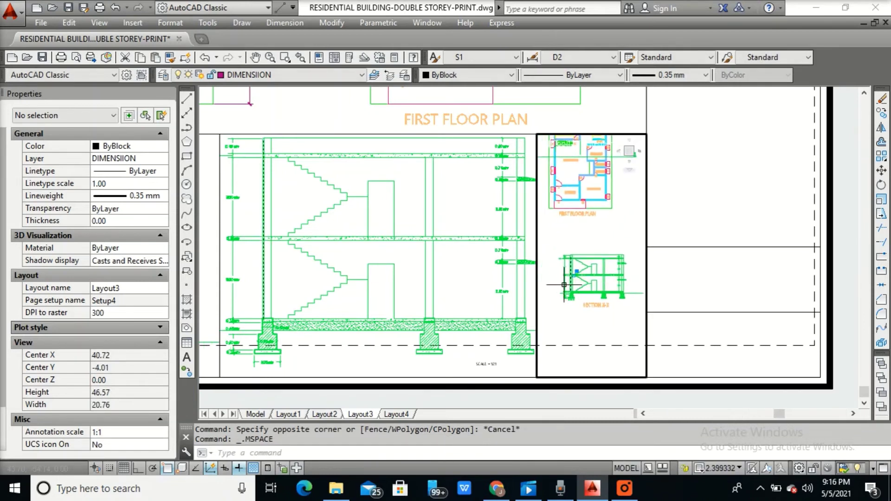
scroll(567, 278, "up", 5)
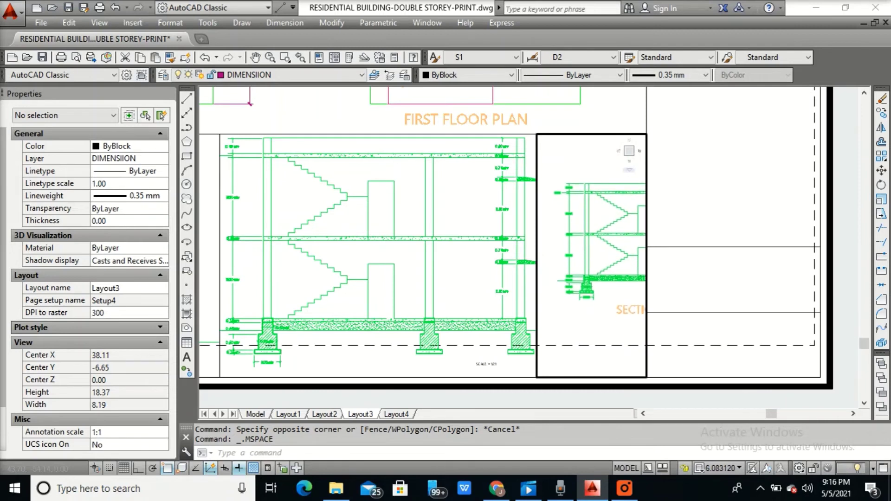
middle_click_drag(582, 253, 593, 204)
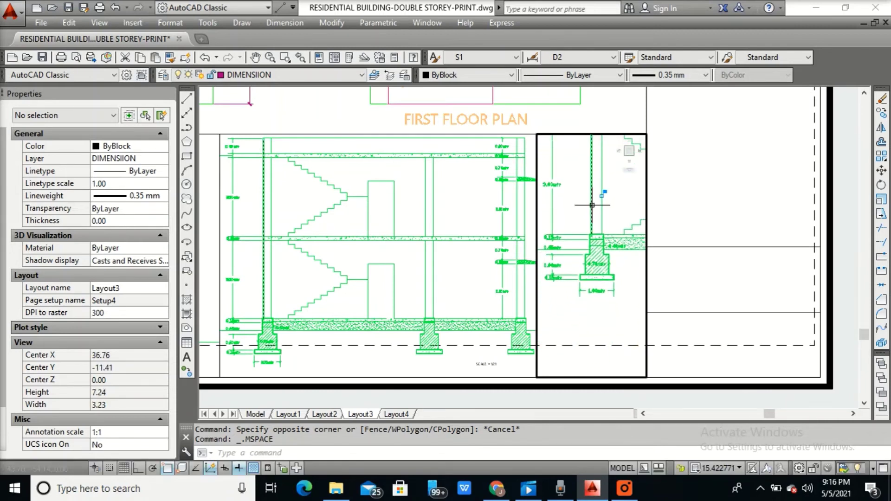
mouse_move(580, 330)
middle_mouse_down()
mouse_move(578, 321)
mouse_move(582, 350)
middle_mouse_up()
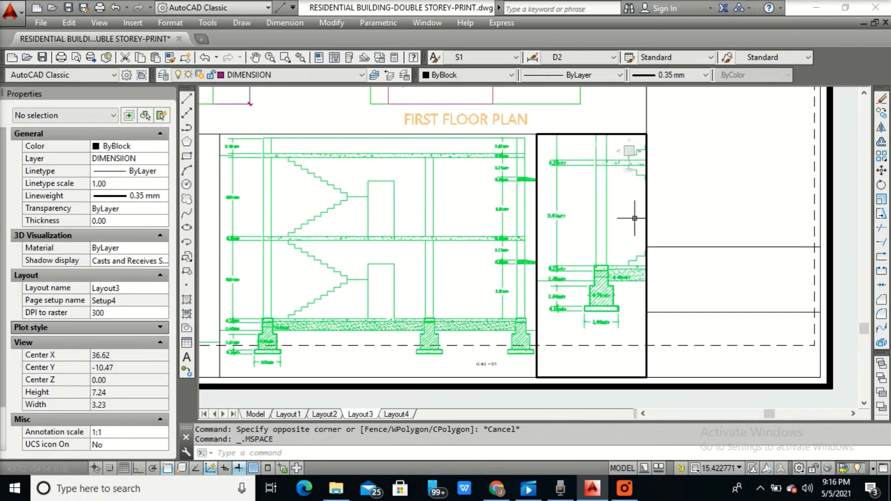
left_click(629, 116)
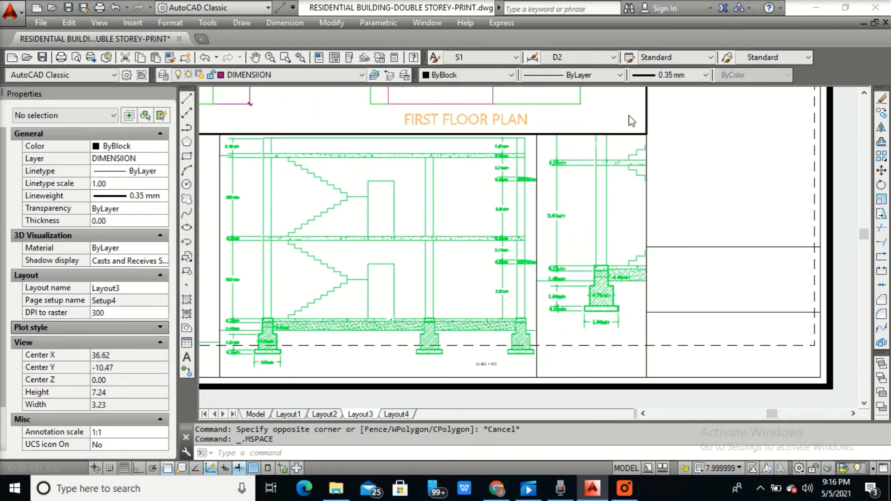
left_click(644, 230)
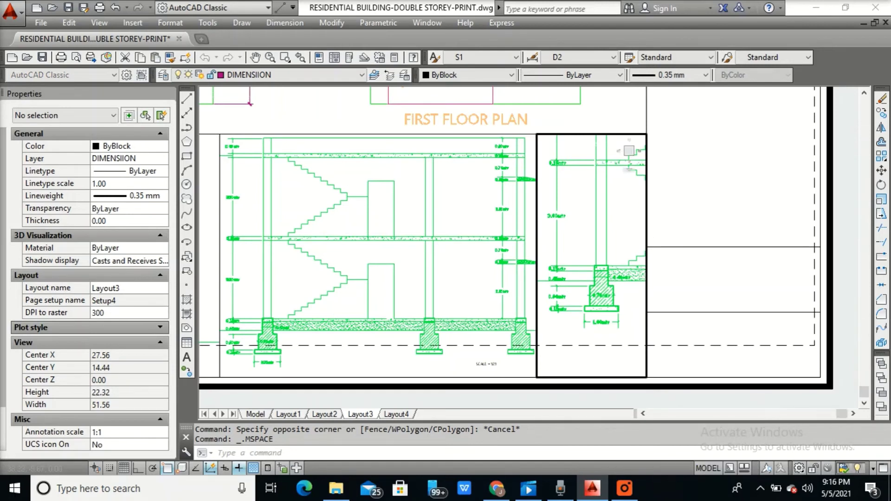
double_click(537, 354)
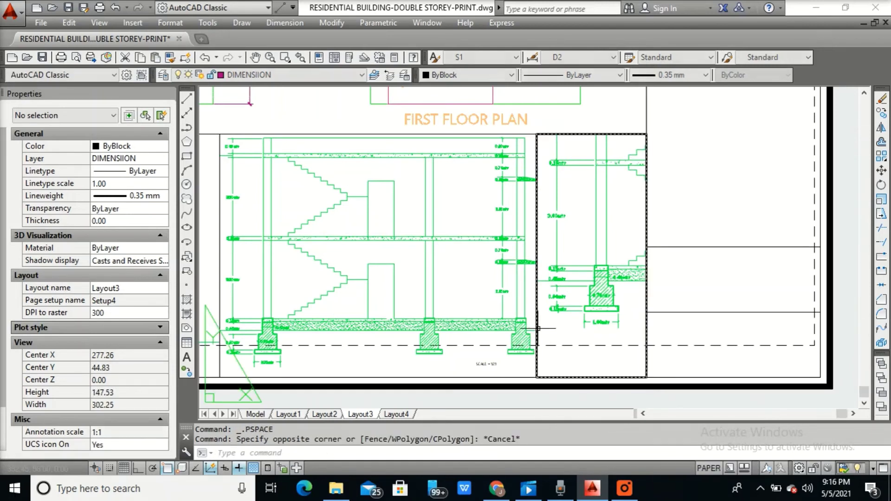
Select the narrow footing detail viewport and look through its custom and standard scale settings.
left_click(536, 358)
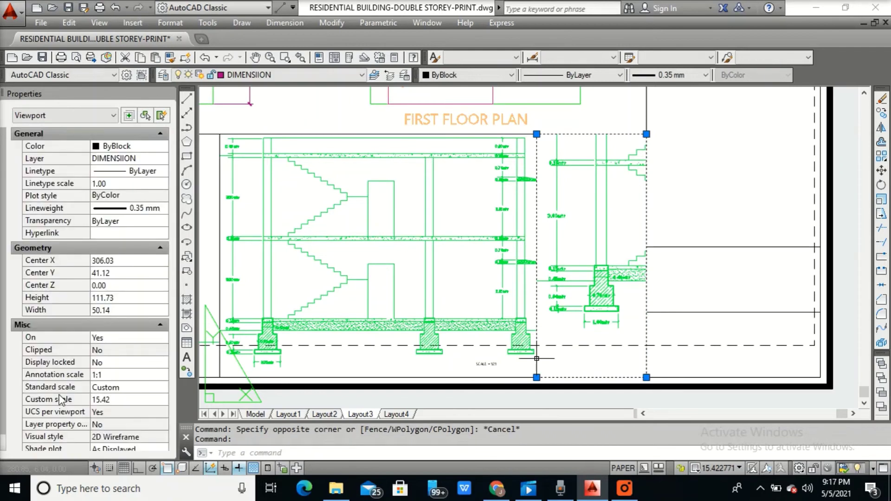
left_click(132, 400)
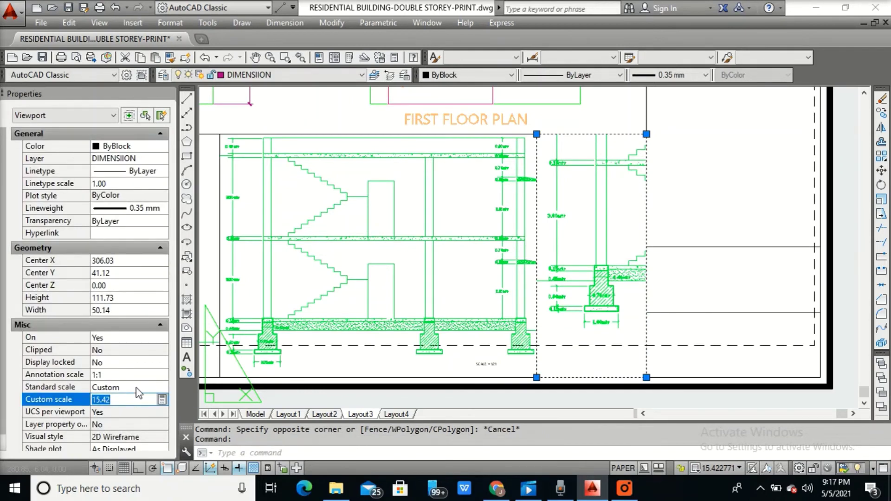
left_click(137, 388)
left_click(165, 389)
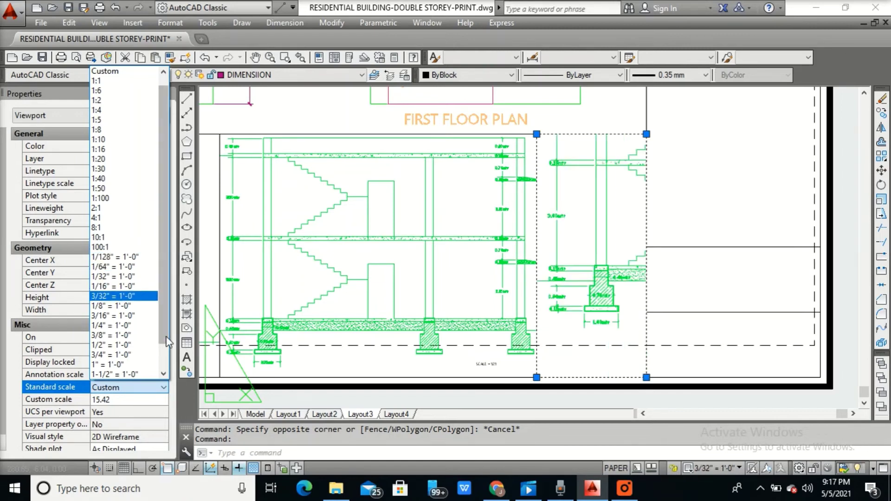
left_click(123, 404)
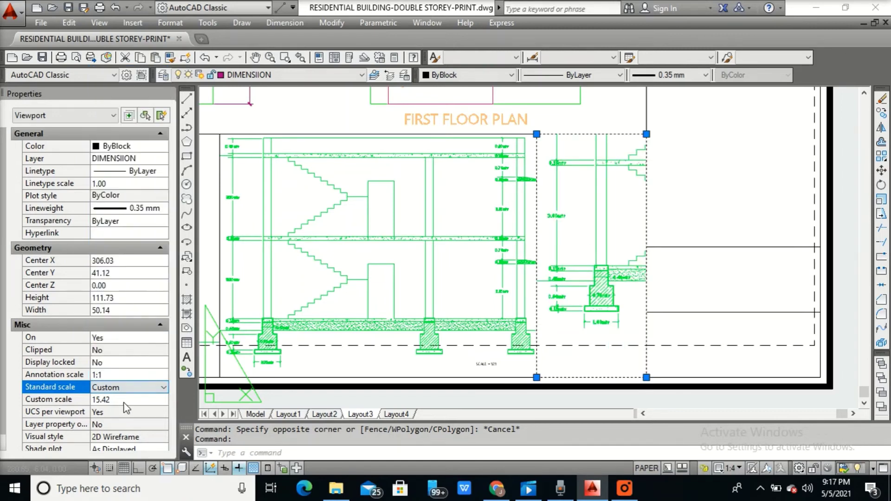
Try custom scales of 12, 13, 15 and 18 on the footing detail viewport.
left_click(116, 400)
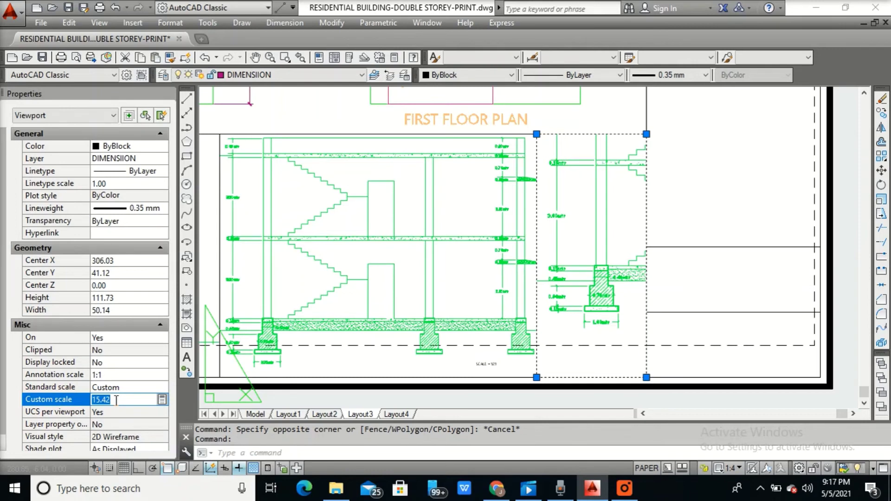
type("12")
key("Return")
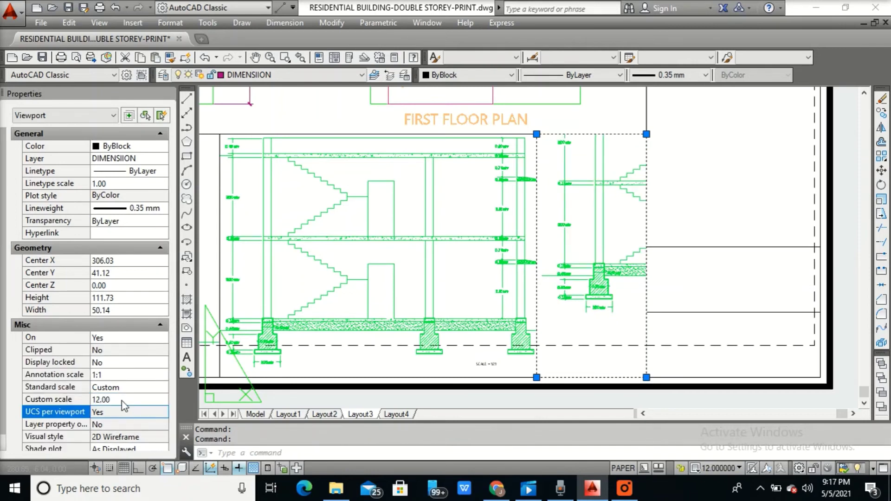
left_click(125, 400)
type("1")
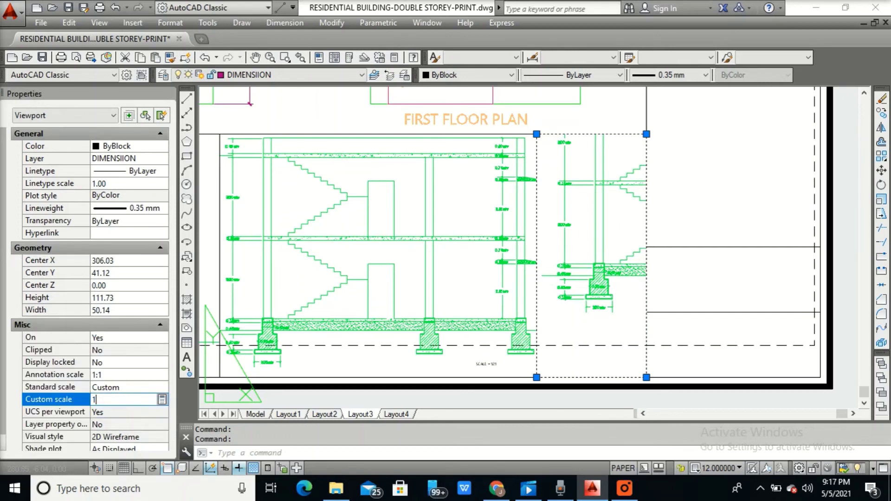
type("3")
key("Return")
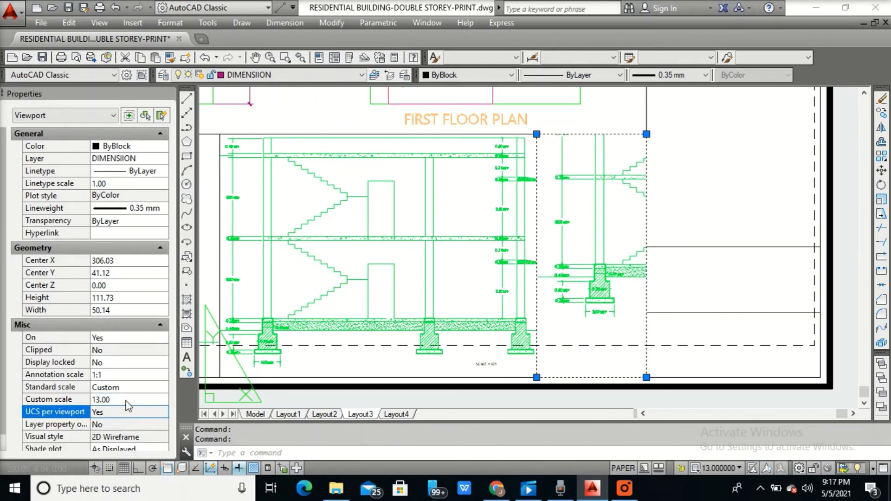
left_click(127, 400)
type("1")
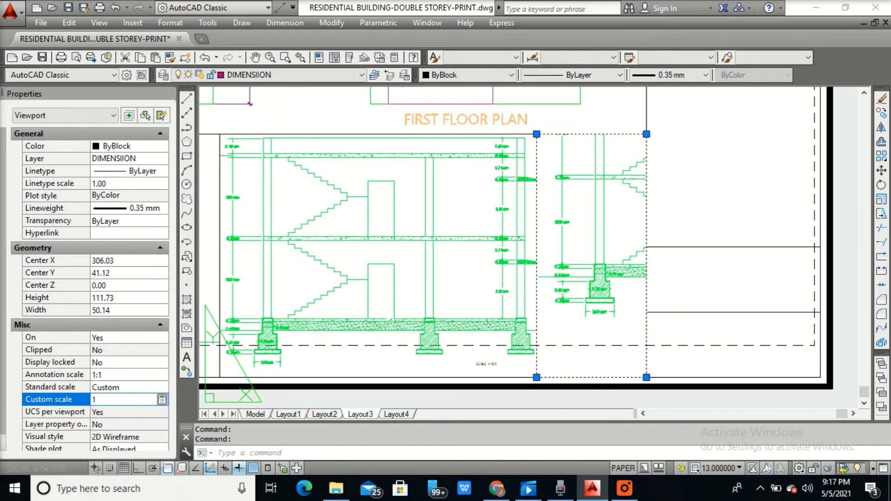
type("5")
key("Return")
left_click(127, 400)
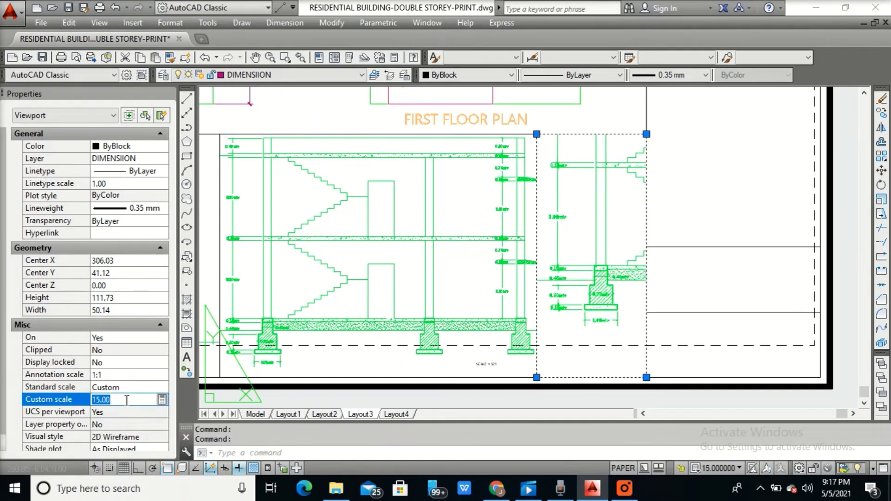
type("18")
key("Return")
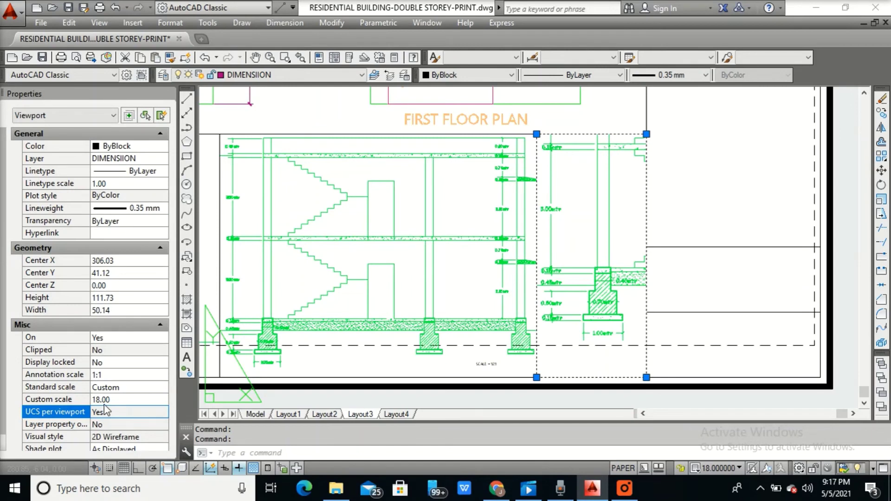
Set the footing detail viewport's custom scale to 20 and deselect the viewport.
left_click(127, 395)
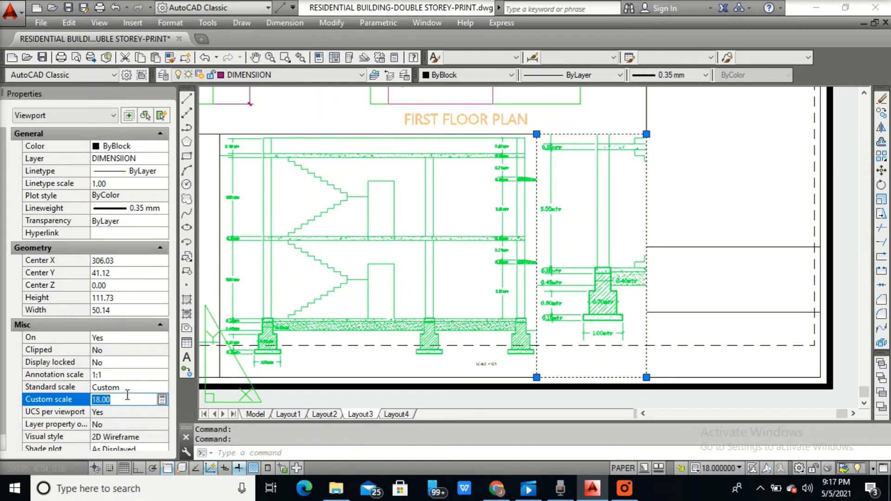
type("20")
key("Return")
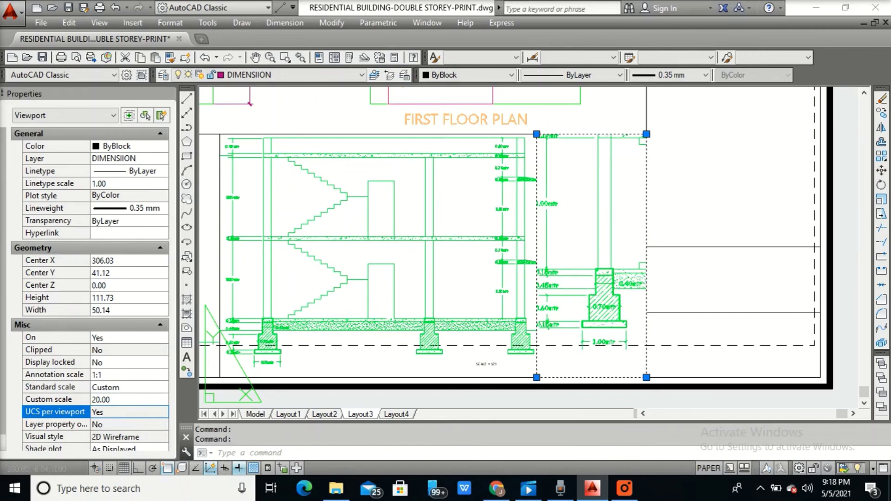
key("Escape")
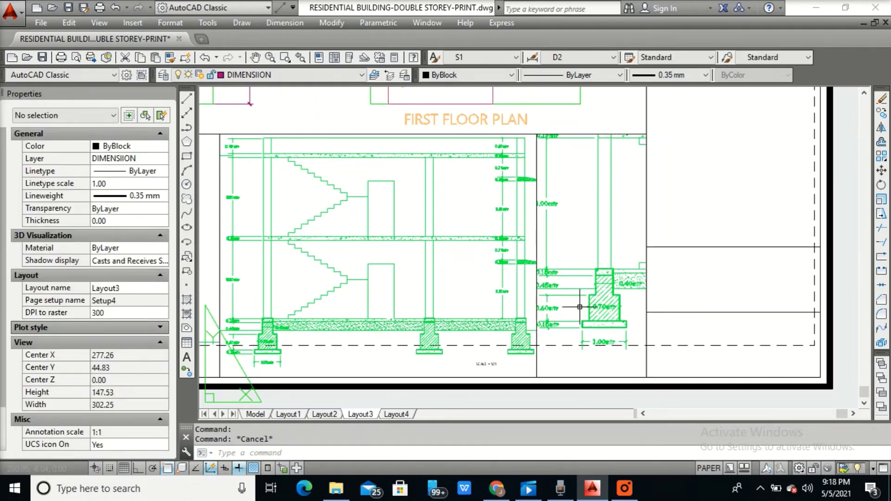
Reposition the footing detail inside its viewport so the dimensions beside the wall fit within the frame, and return to paper space.
left_click(570, 322)
double_click(571, 320)
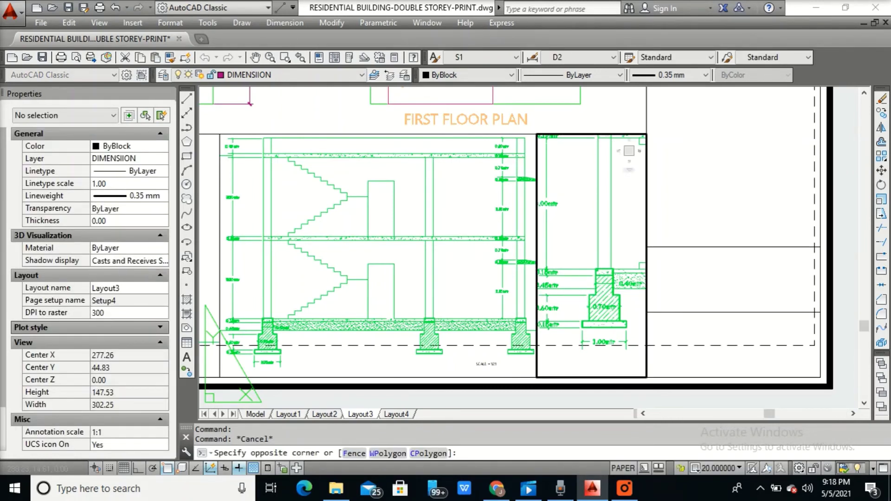
middle_click_drag(576, 309, 581, 321)
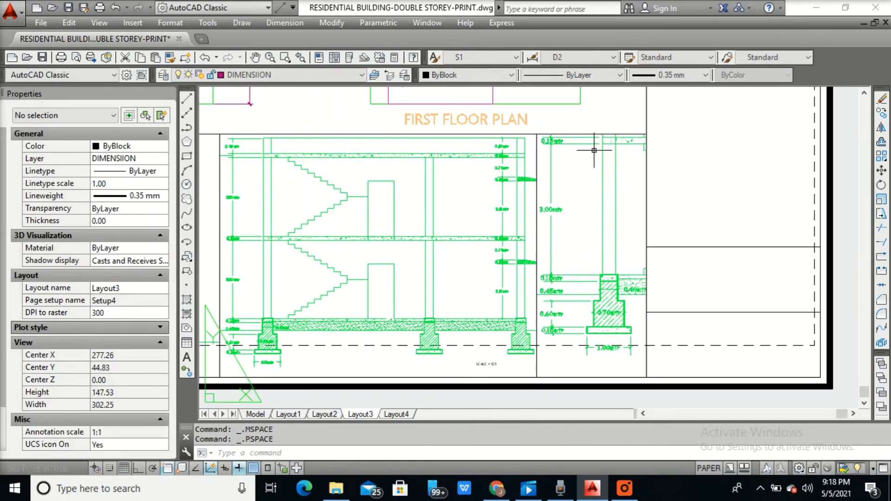
double_click(580, 126)
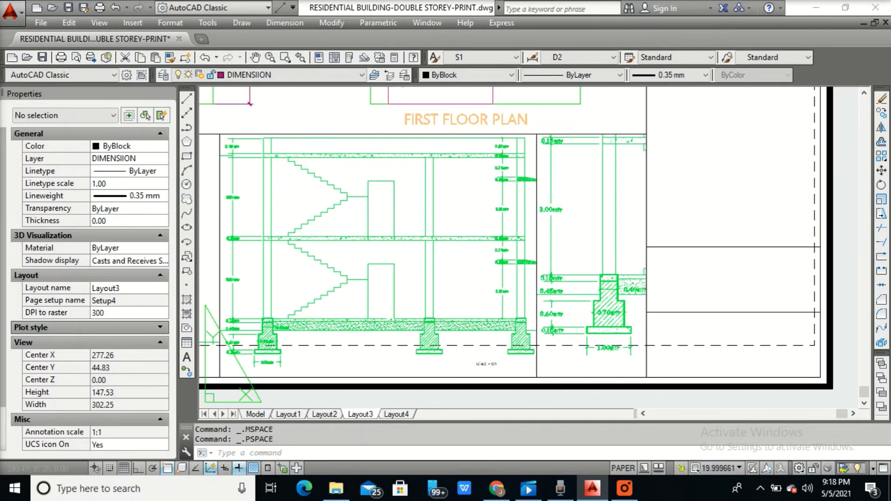
Check the footing detail viewport's custom scale in its properties and clear the selection.
left_click(575, 134)
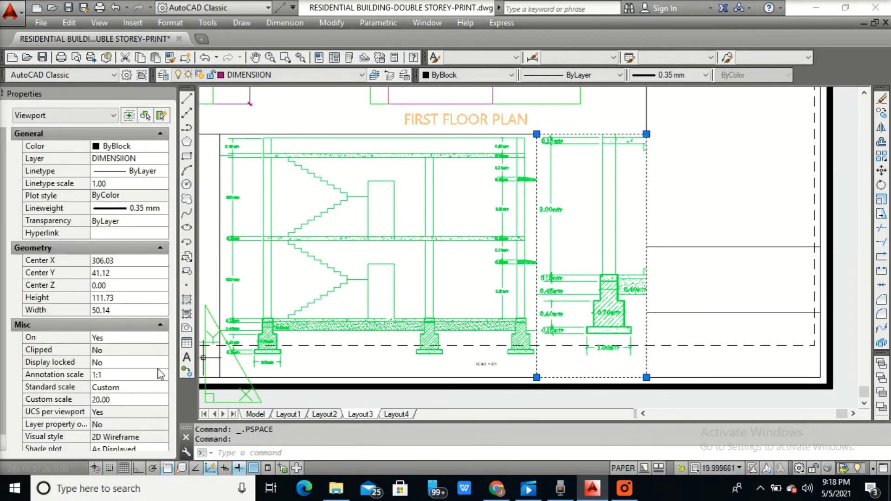
key("Escape")
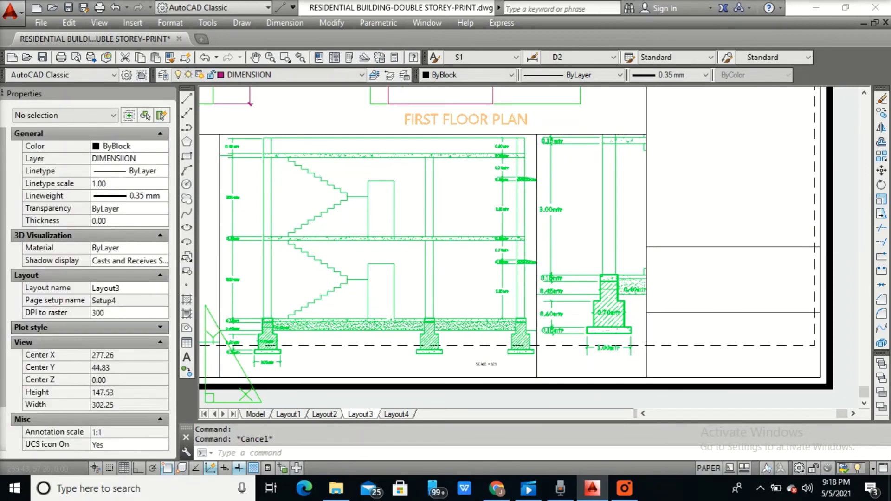
key("Escape")
Copy the section viewport's "SCALE = 12:1" note to the space below the footing in the footing detail viewport.
scroll(536, 368, "up", 4)
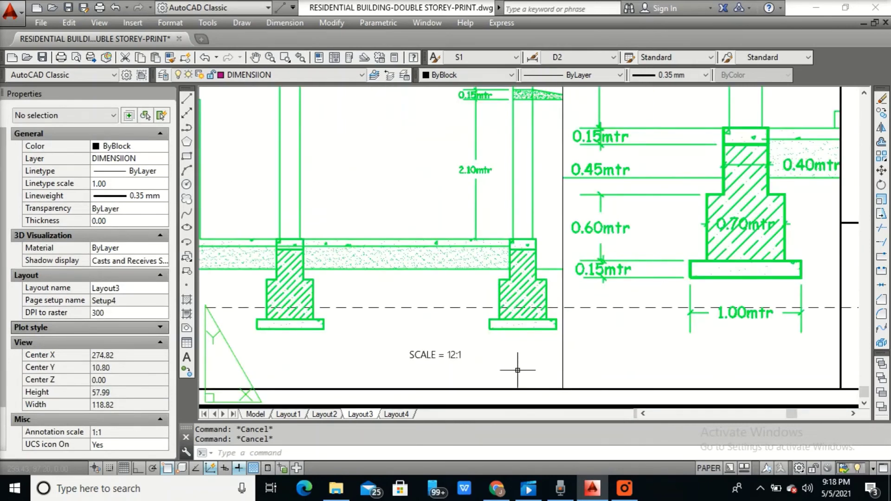
type("co")
key("Return")
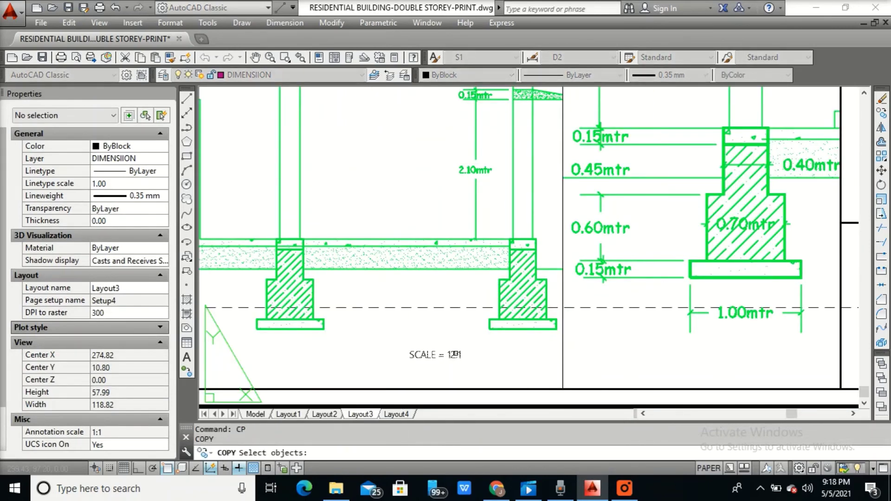
left_click(454, 355)
key("Return")
left_click(410, 358)
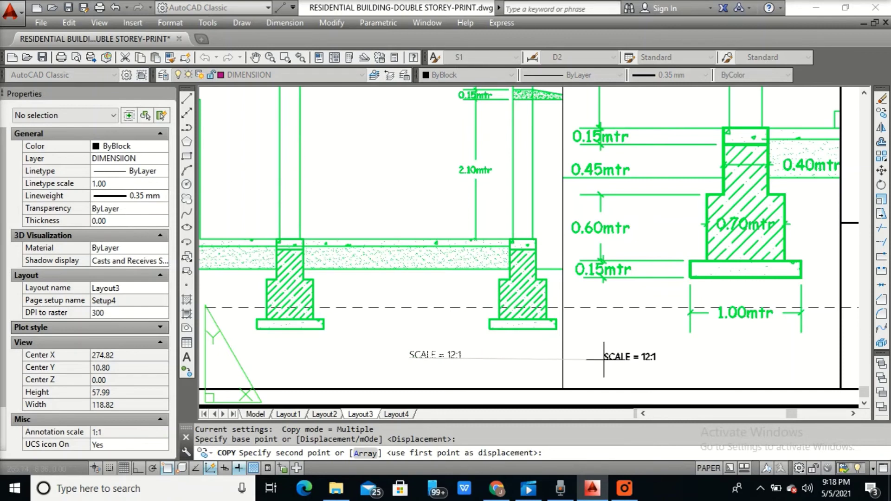
left_click(599, 357)
key("Escape")
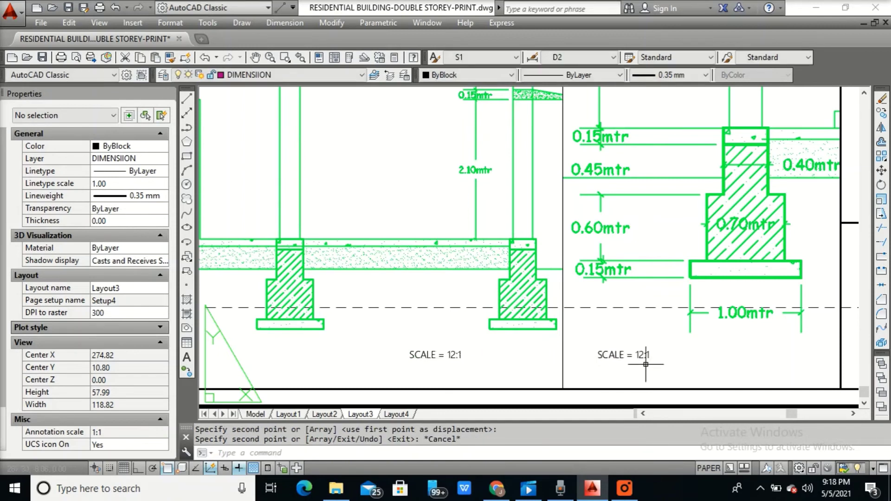
Edit the copied scale note below the footing detail with DDEDIT to read "SCALE = 20:1".
type("DDEDIT")
key("Return")
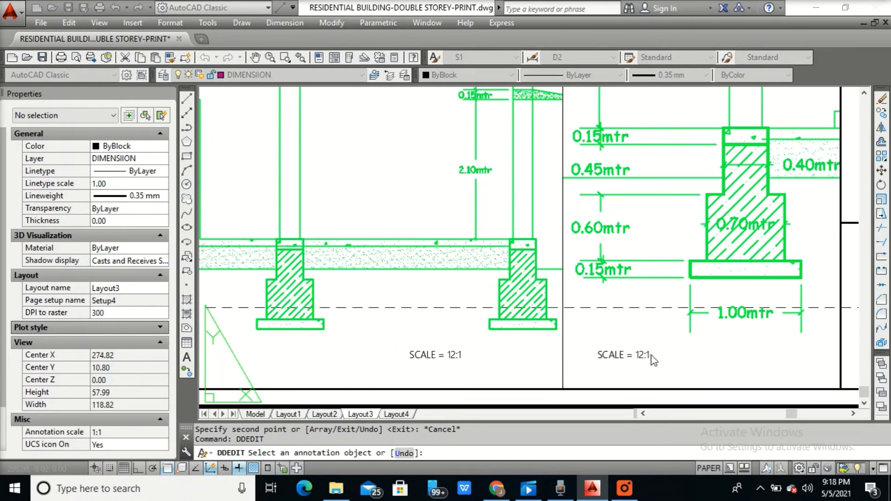
left_click(648, 355)
scroll(640, 357, "up", 5)
left_click(636, 357)
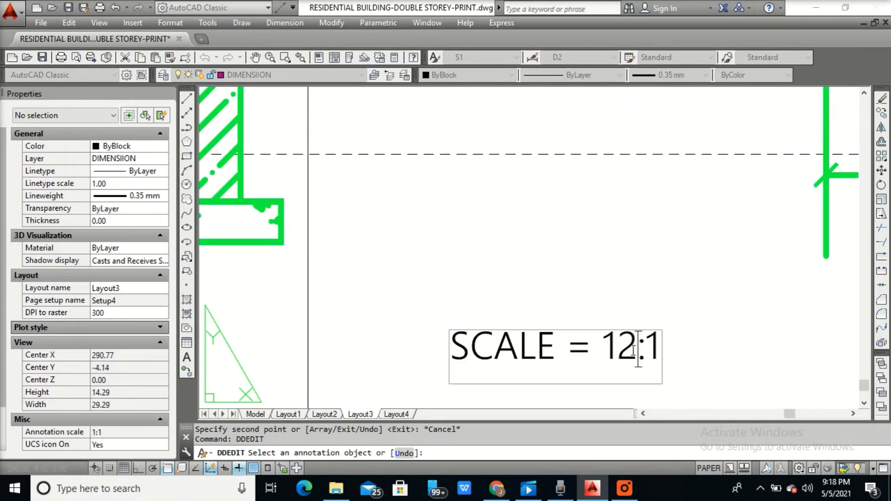
key("BackSpace")
key("BackSpace")
type("20")
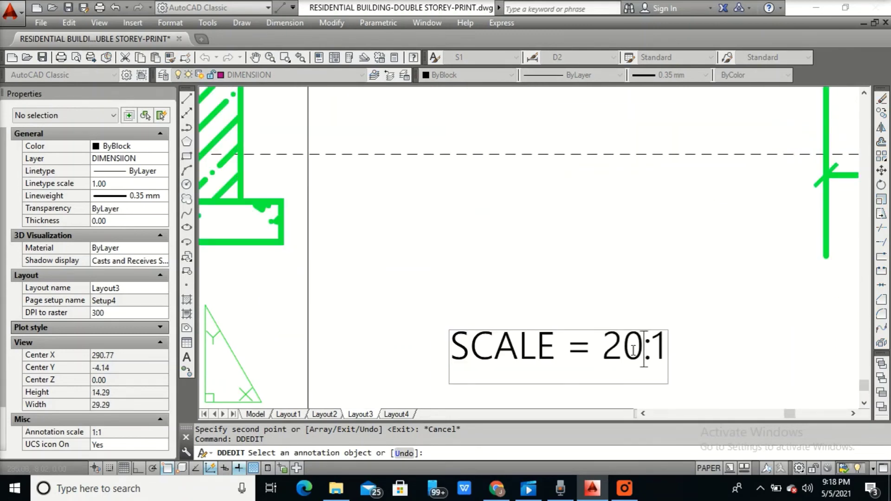
left_click(646, 278)
key("Escape")
Review the whole Layout3 sheet, including the empty title strip and the scale notes for the floor plan and front elevation.
scroll(646, 270, "down", 8)
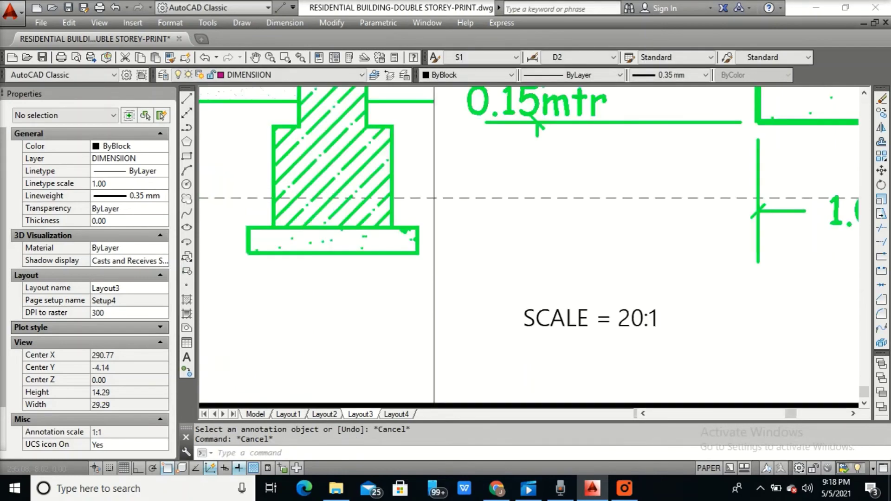
scroll(601, 282, "down", 6)
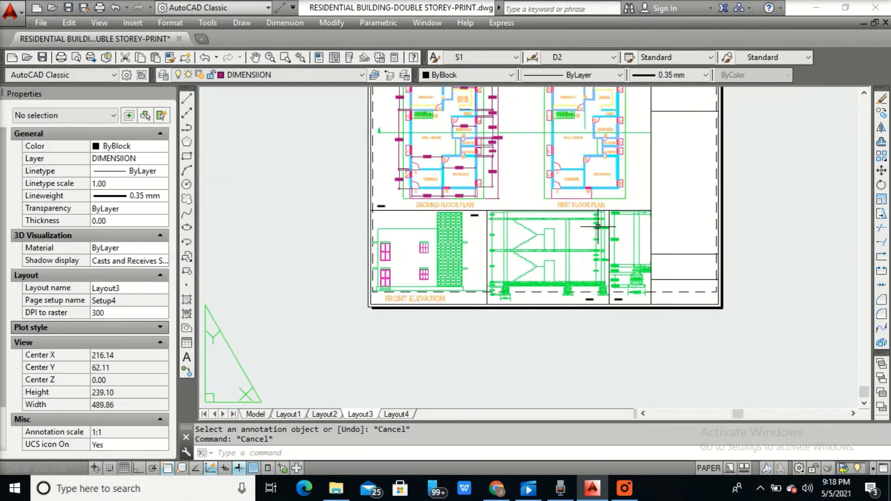
middle_click_drag(597, 229, 579, 297)
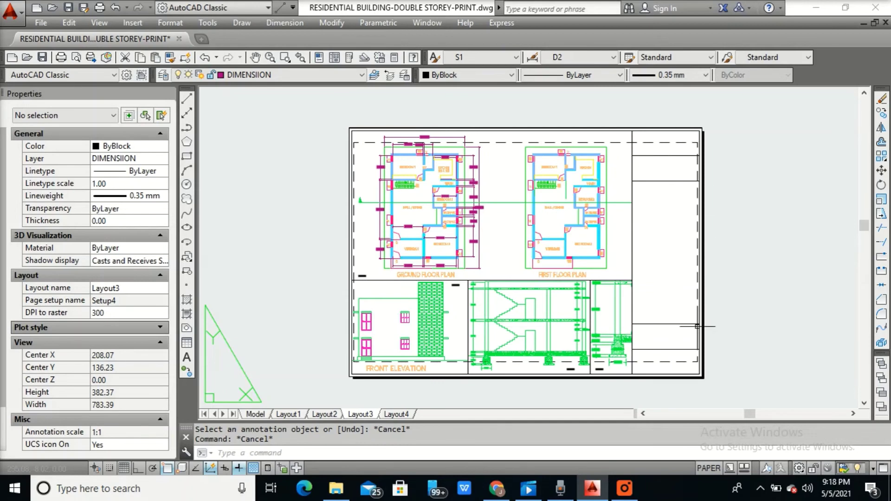
scroll(668, 348, "up", 2)
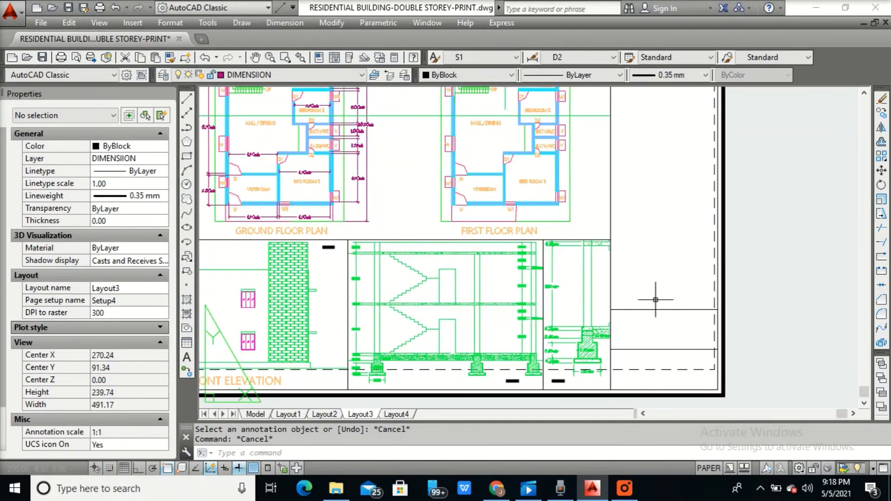
scroll(655, 299, "down", 2)
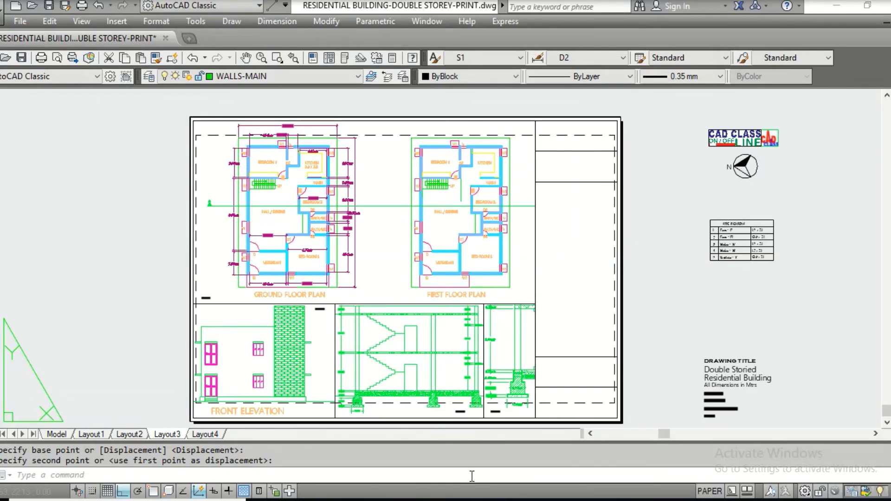
scroll(205, 302, "up", 6)
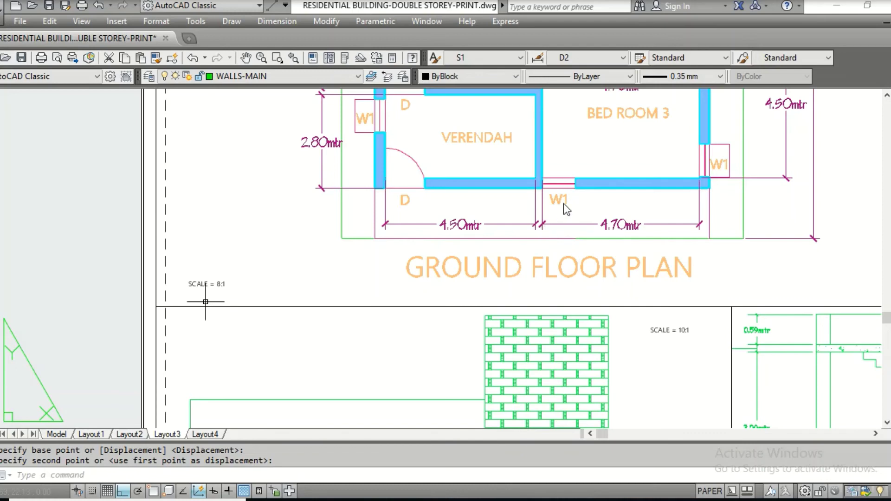
scroll(562, 207, "down", 4)
scroll(431, 242, "up", 4)
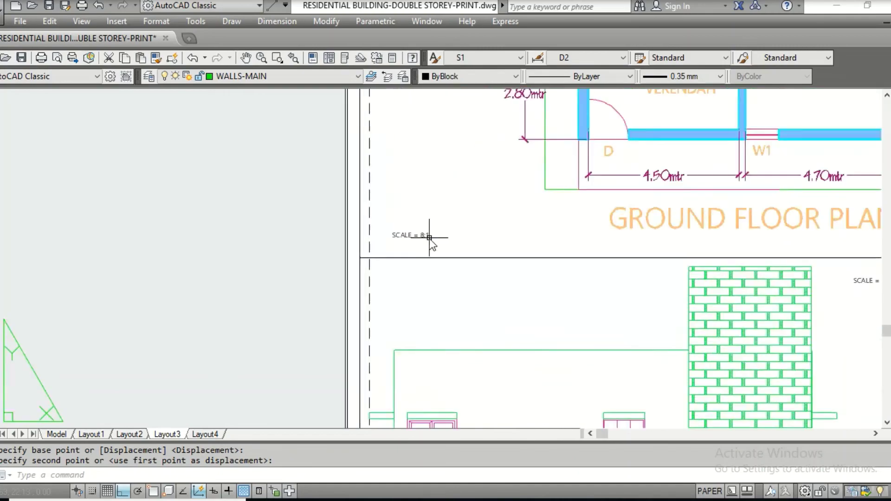
scroll(429, 237, "up", 2)
scroll(429, 239, "down", 6)
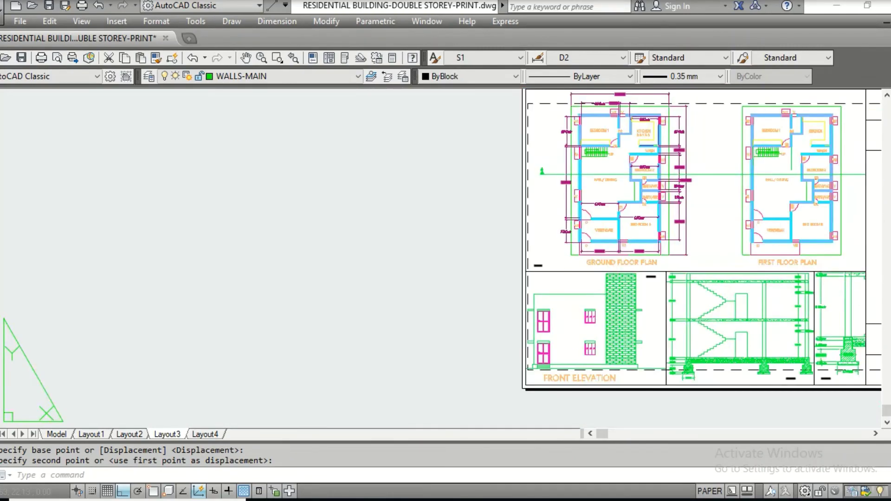
middle_click_drag(702, 273, 509, 284)
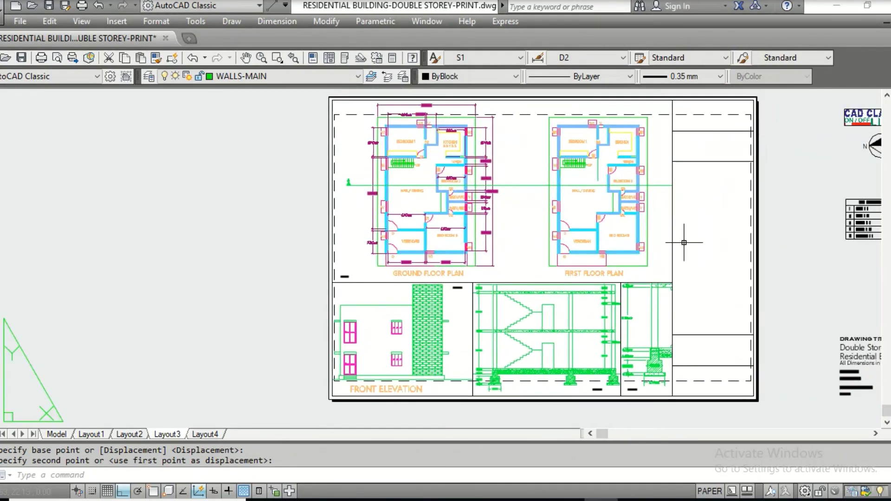
Move the logo, north arrow, specifications table and drawing title text from beside the sheet into the empty title strip.
middle_click_drag(684, 242, 514, 249)
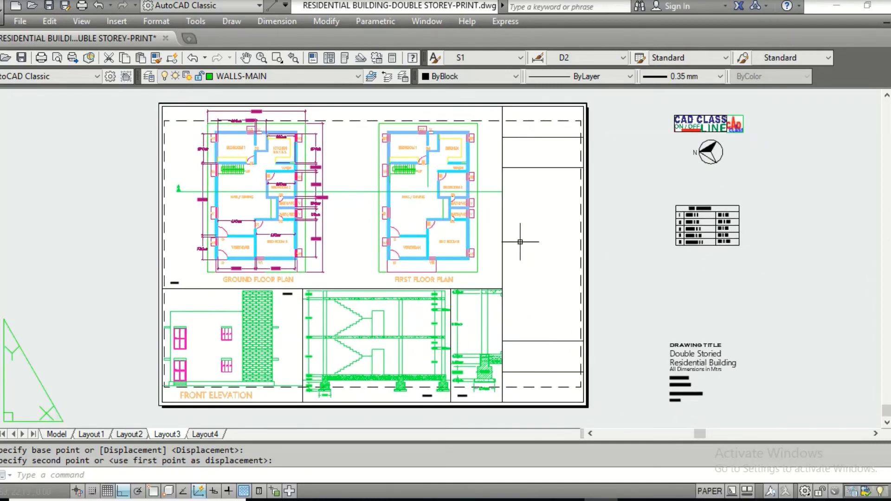
type("m")
key("Return")
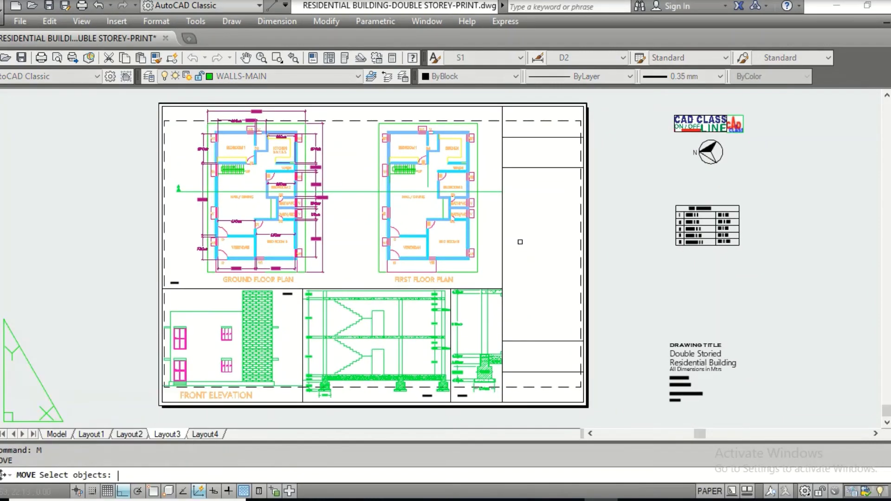
left_click(636, 106)
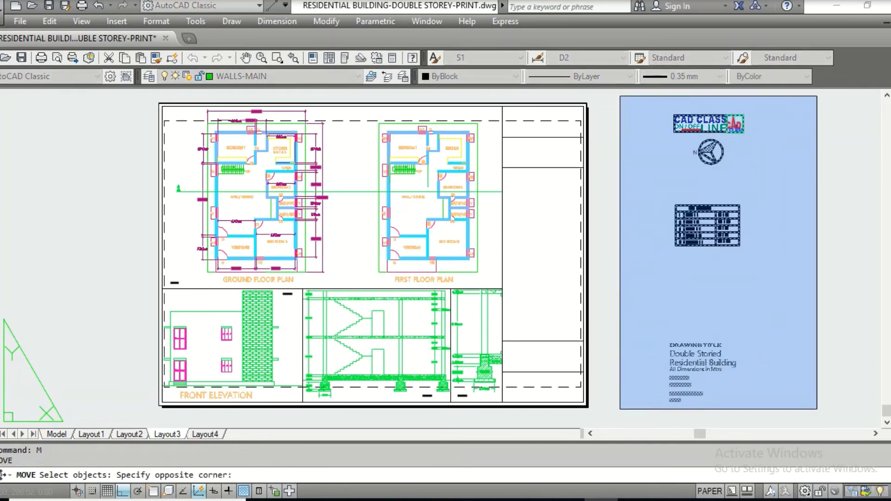
left_click(819, 413)
left_click(678, 115)
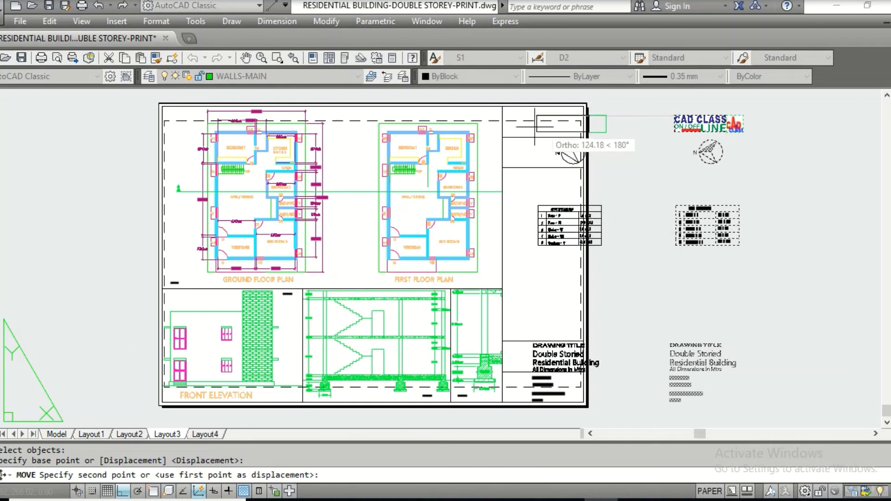
scroll(525, 124, "up", 4)
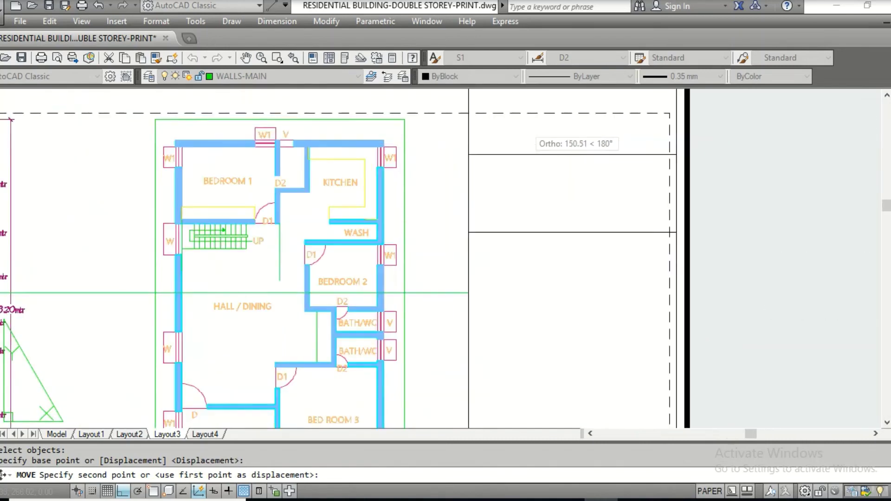
left_click(508, 125)
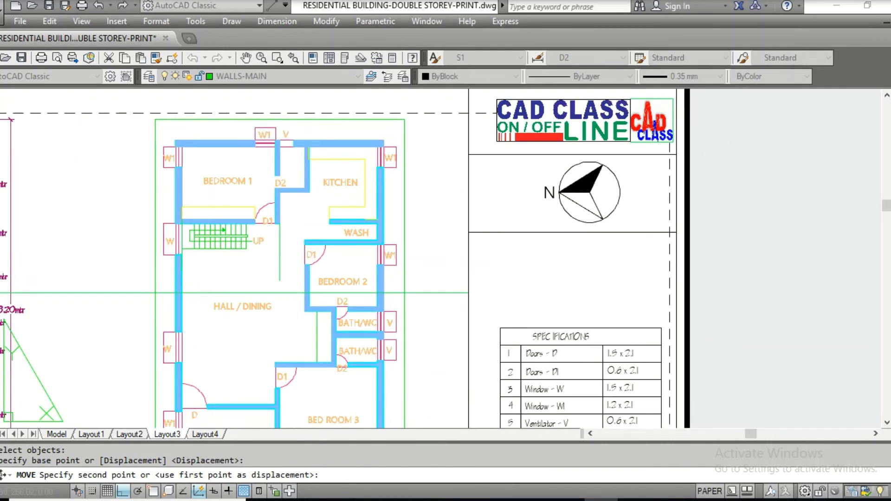
scroll(676, 248, "down", 4)
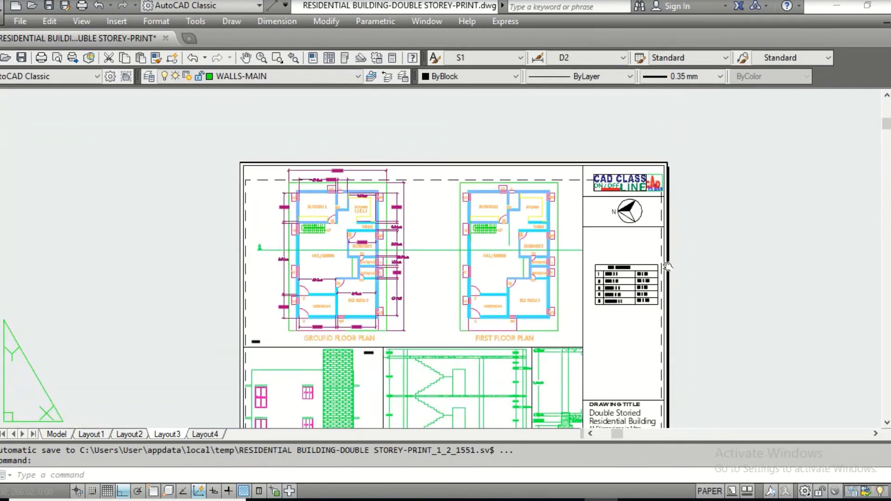
middle_click_drag(676, 249, 664, 227)
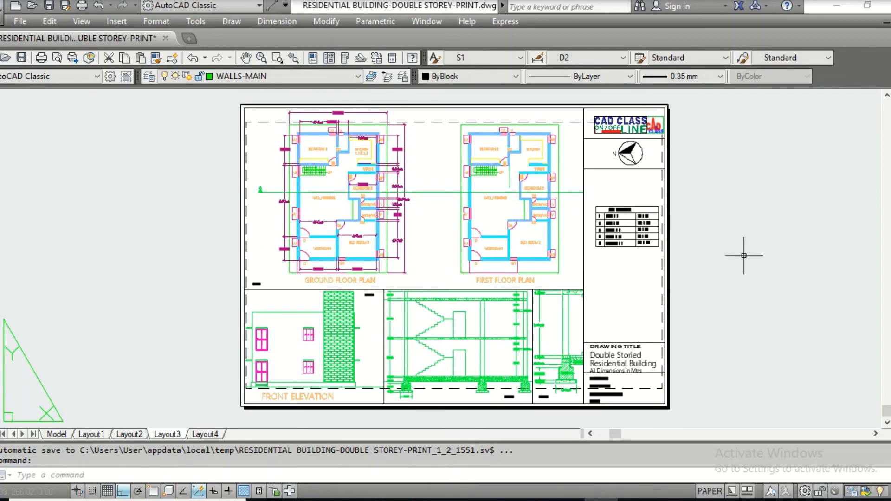
Open the object properties and set Display locked to Yes for the floor plan viewport, then clear the selection.
key("ctrl+1")
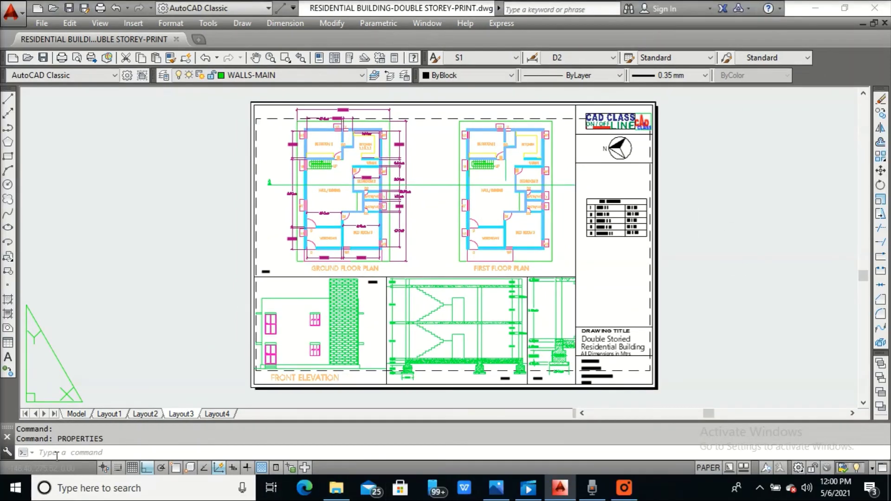
left_click(52, 453)
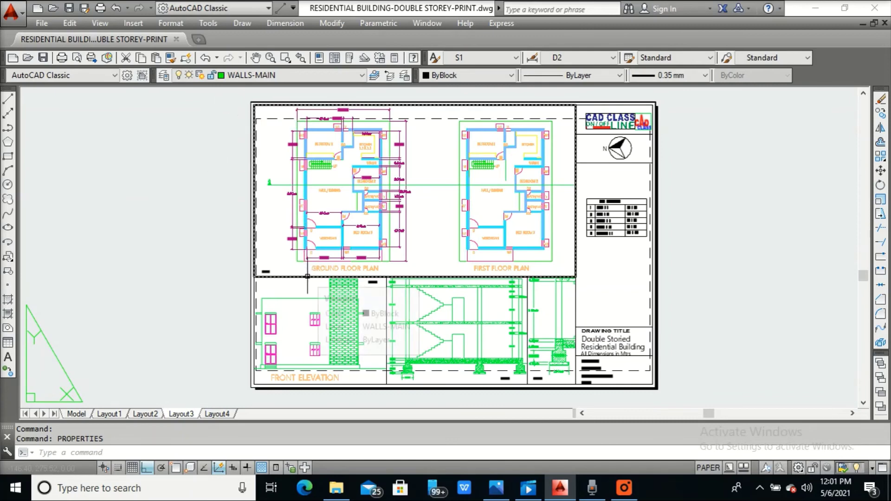
mouse_move(307, 276)
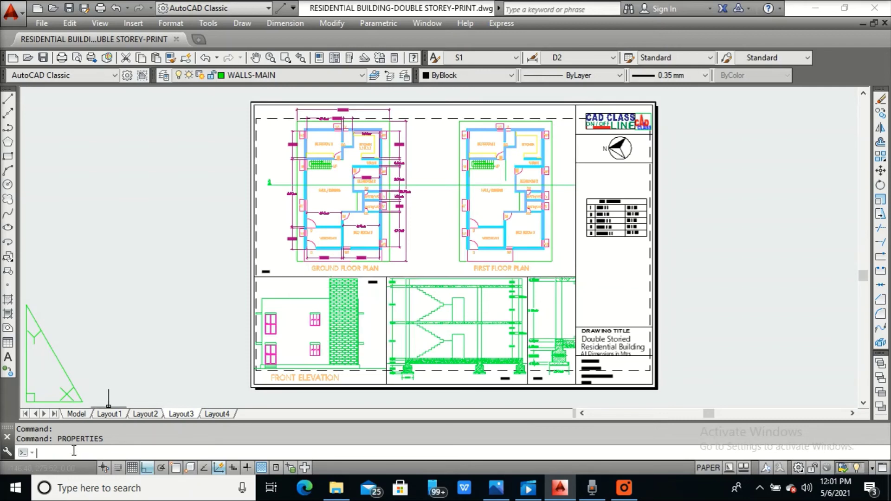
type("PROPERTIES")
key("Return")
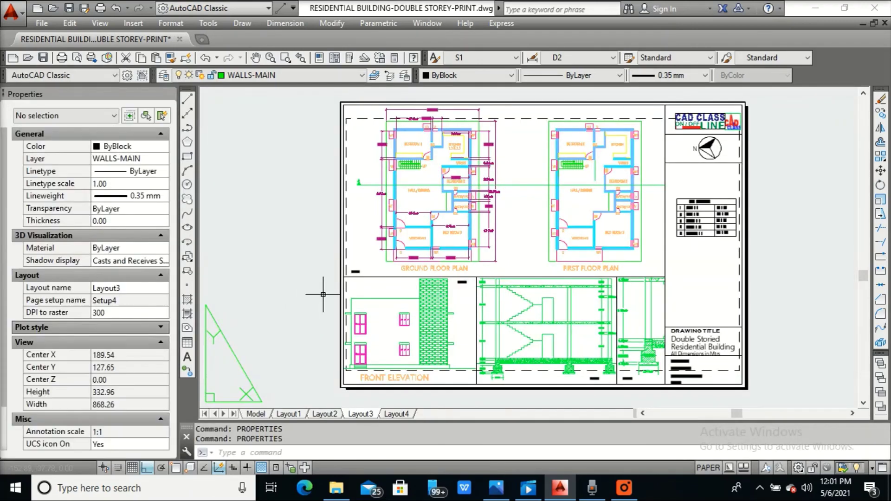
left_click(389, 277)
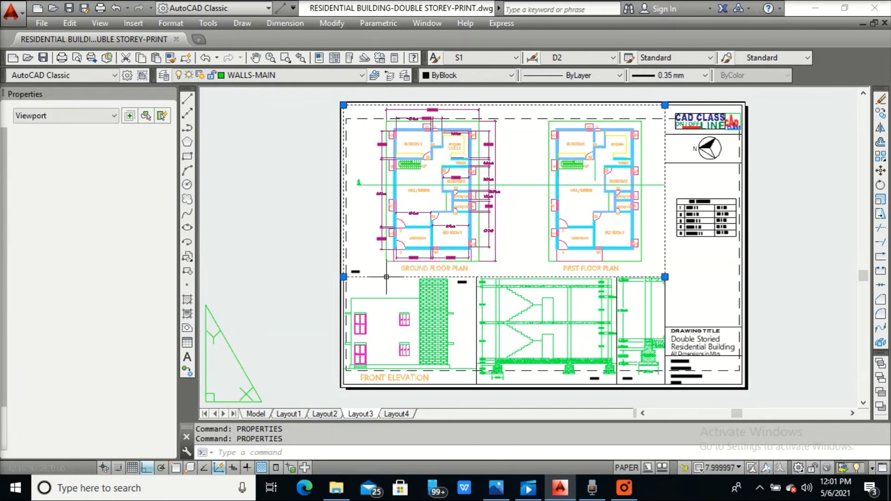
scroll(142, 415, "down", 1)
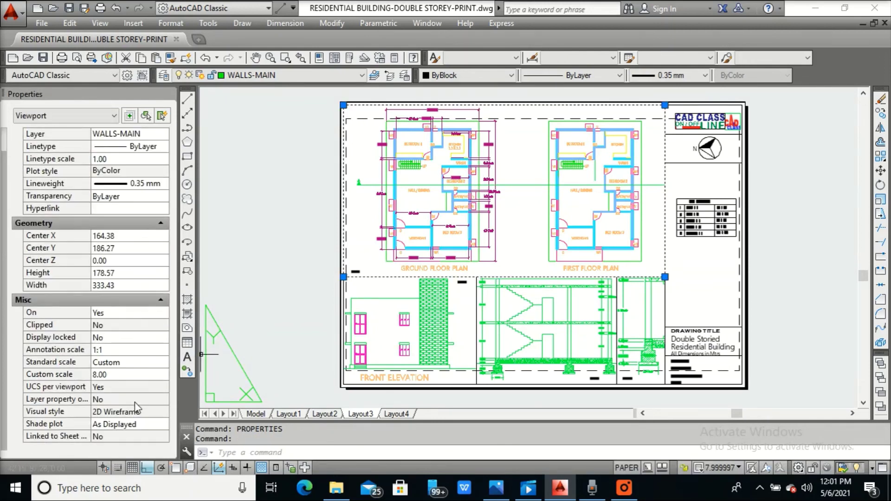
left_click(135, 338)
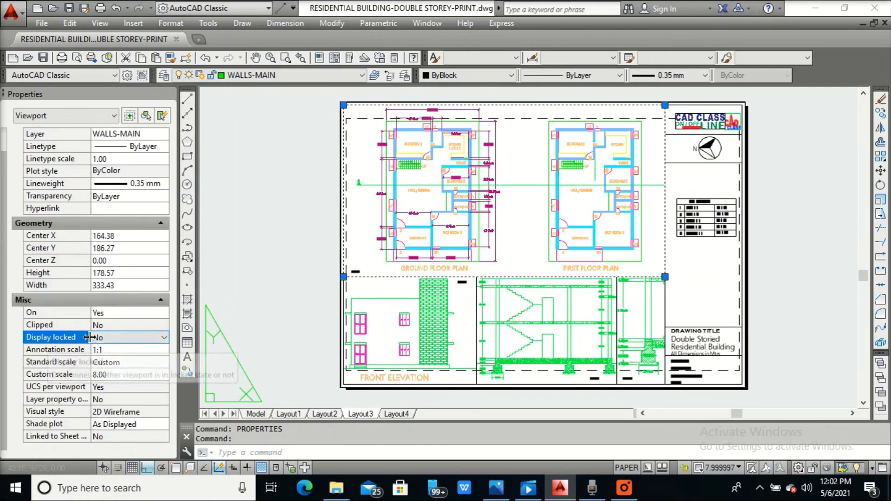
left_click(164, 339)
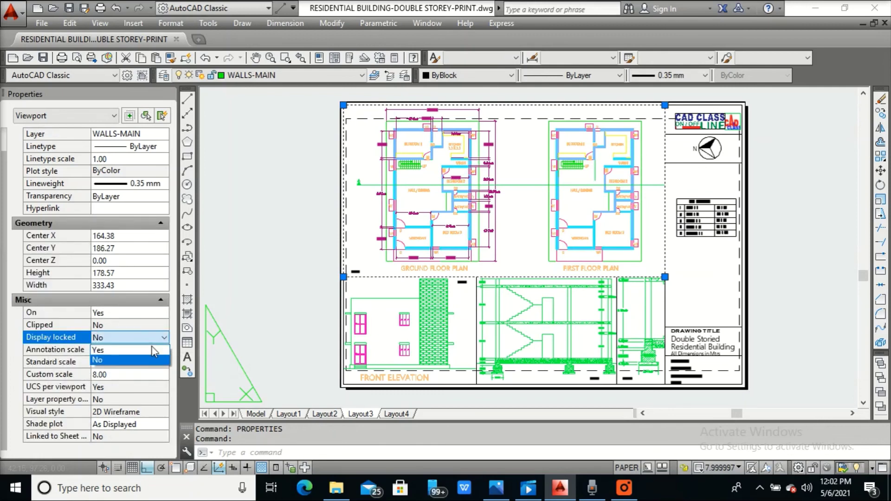
left_click(149, 350)
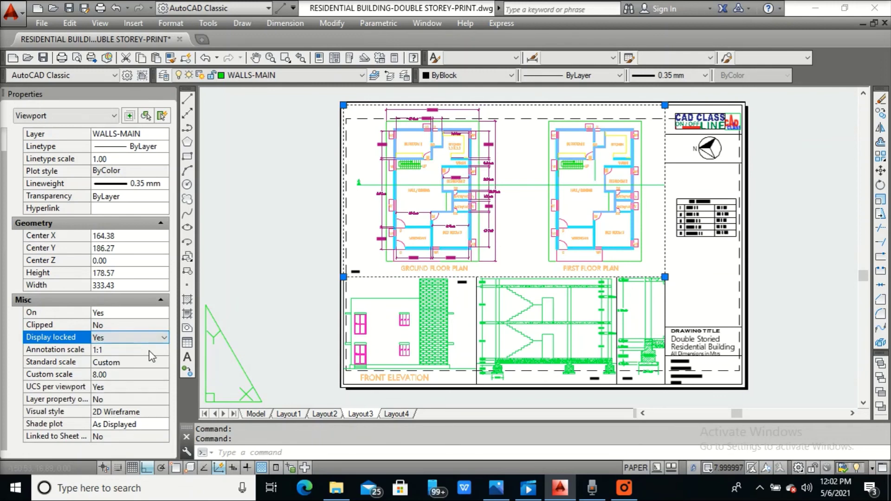
key("Escape")
key("Escape")
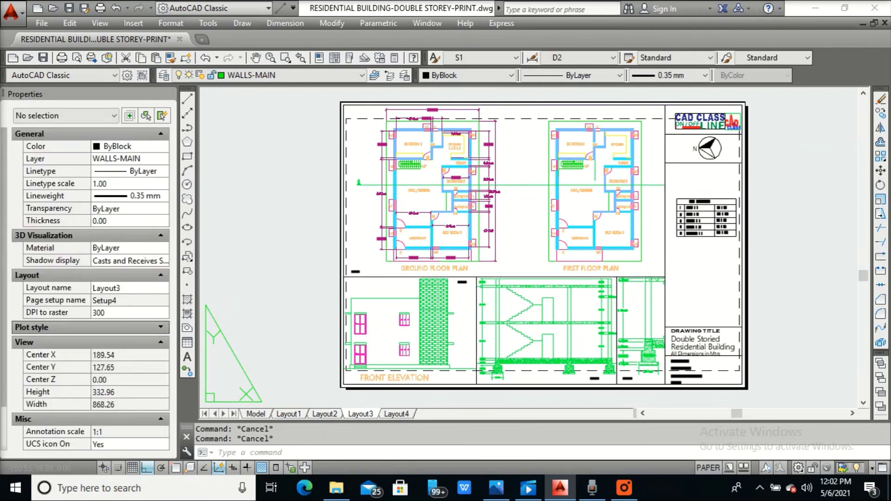
Set Display locked to Yes for the front elevation viewport and clear the selection.
left_click(382, 384)
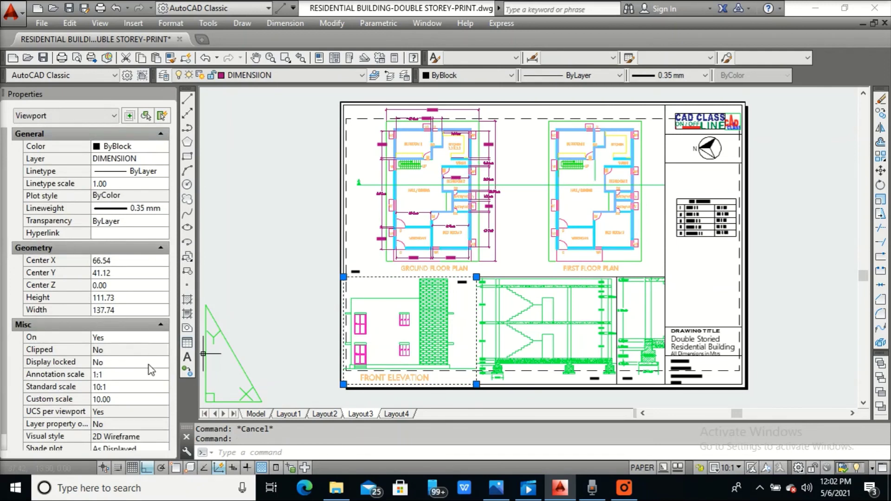
left_click(158, 362)
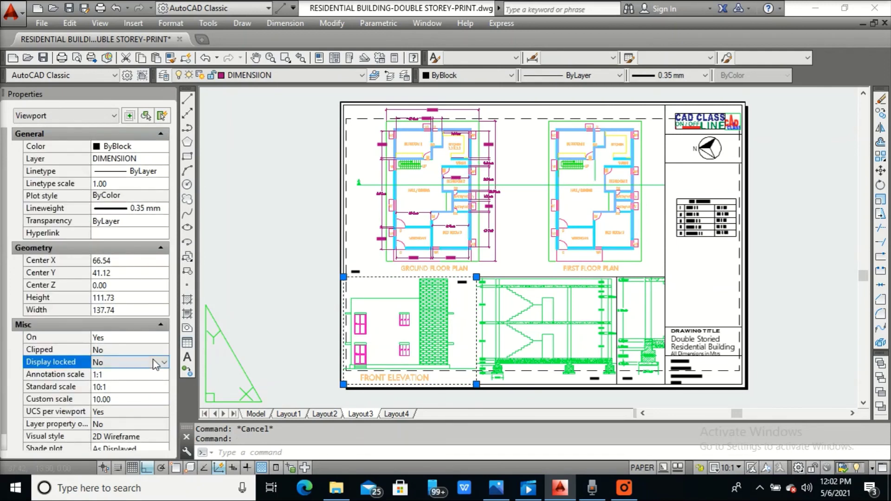
left_click(158, 362)
left_click(142, 378)
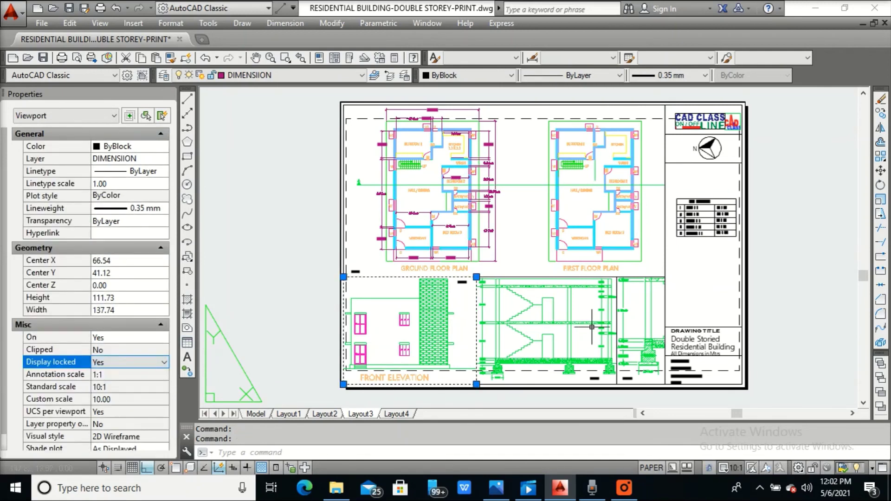
key("Escape")
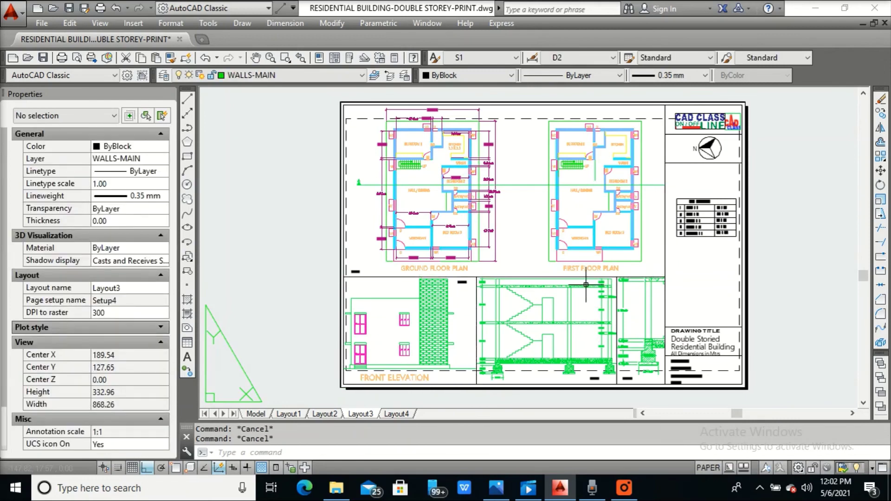
Set Display locked to Yes for the footing detail viewport and clear the selection.
left_click(616, 308)
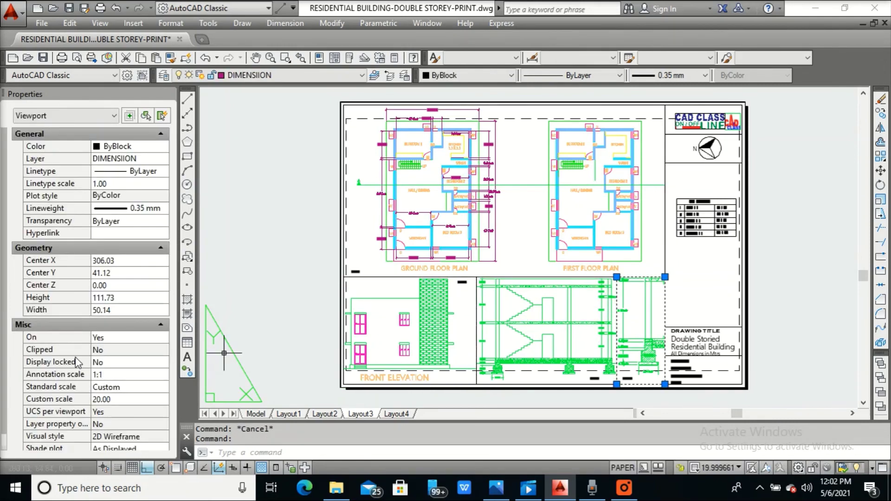
left_click(126, 364)
left_click(139, 363)
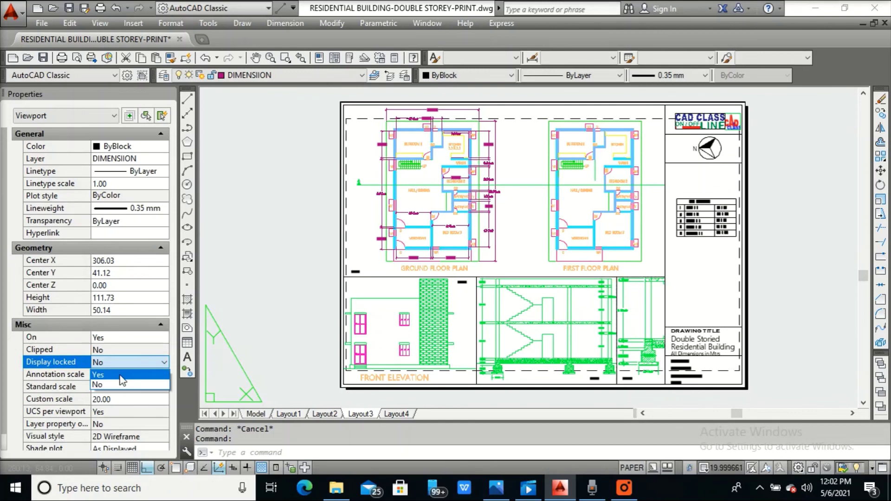
left_click(130, 378)
key("Escape")
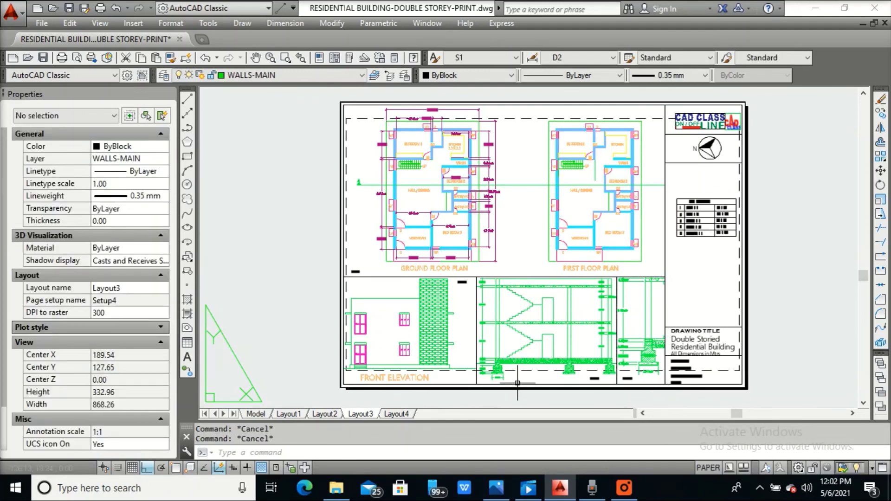
Set Display locked to Yes for the section viewport and clear the selection.
left_click(518, 384)
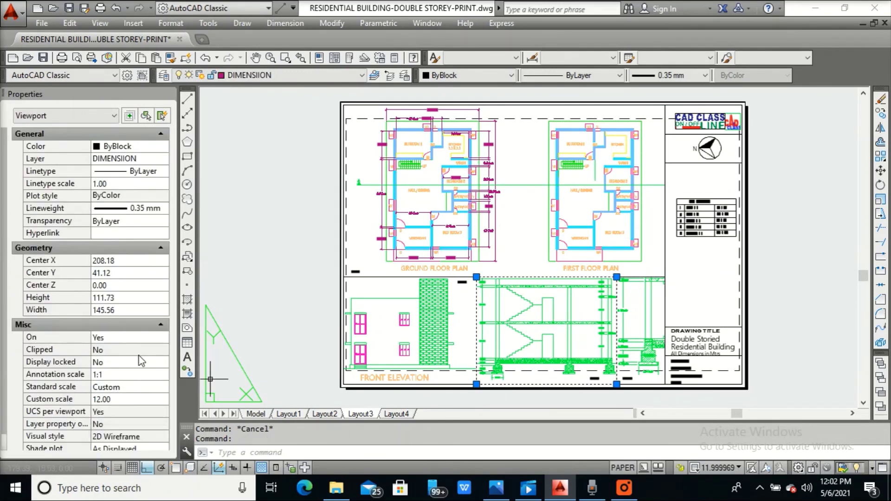
left_click(133, 361)
left_click(130, 362)
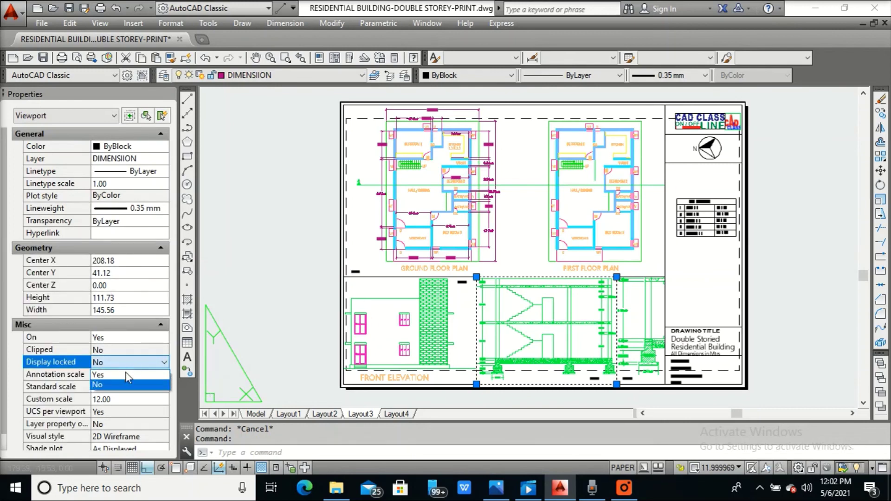
left_click(125, 374)
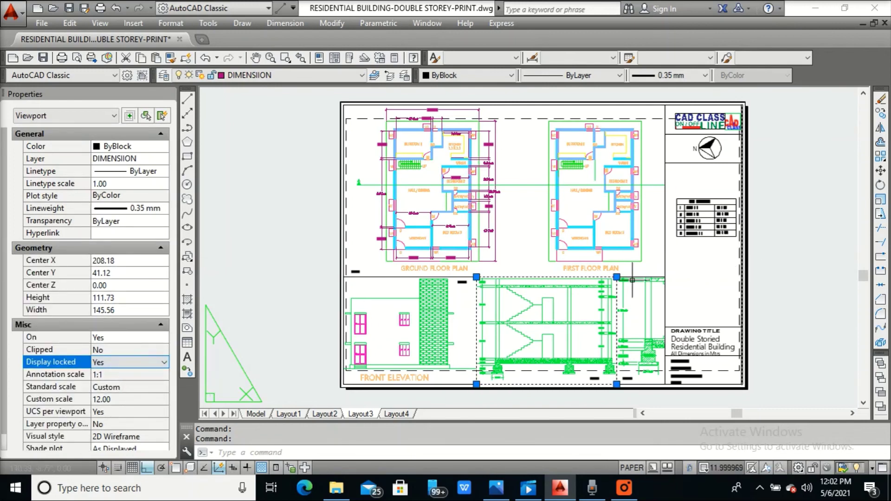
key("Escape")
key("Escape")
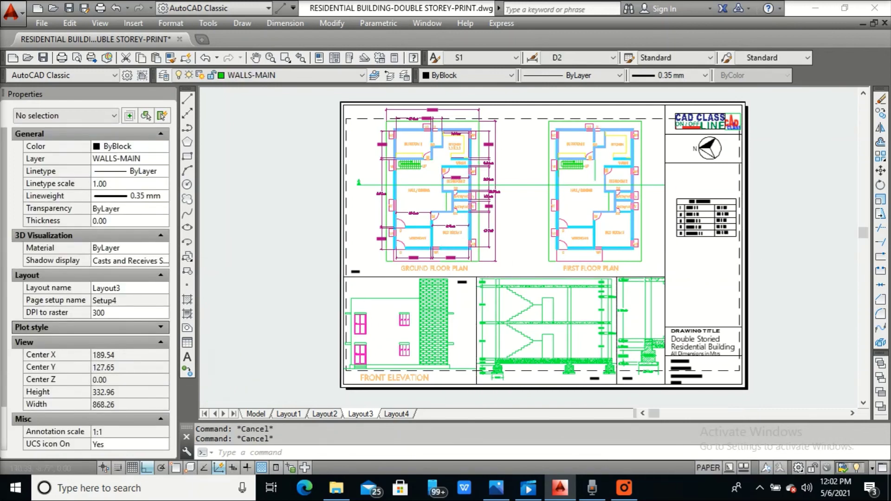
Review the complete Layout3 sheet with real-time zoom, including the locked viewports and the filled title strip.
scroll(445, 239, "up", 2)
scroll(445, 239, "down", 2)
middle_click_drag(446, 238, 443, 244)
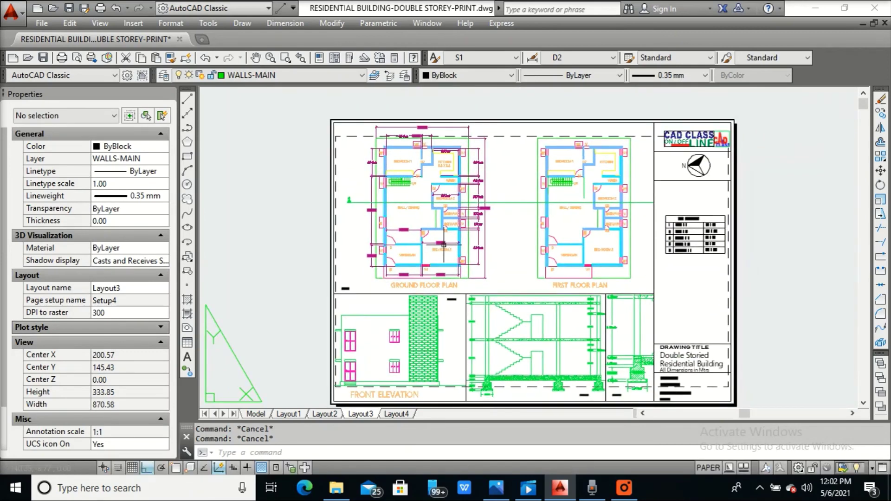
type("z")
key("Return")
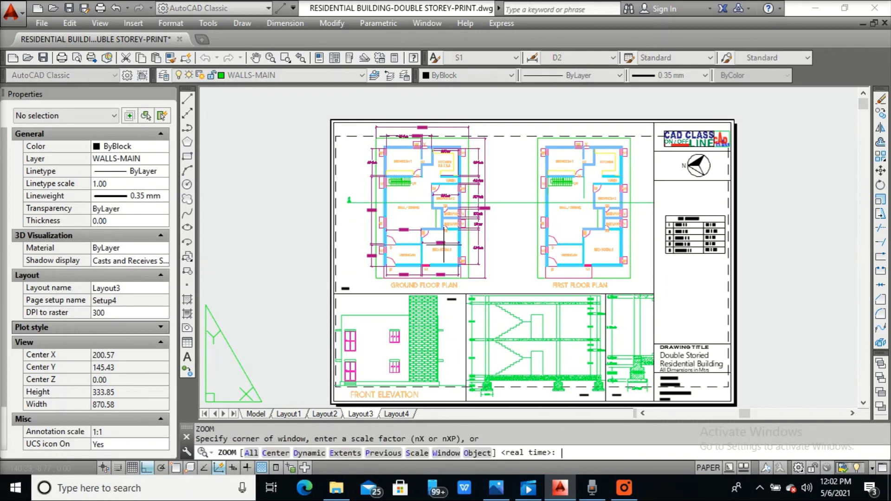
key("Return")
left_click_drag(523, 169, 537, 146)
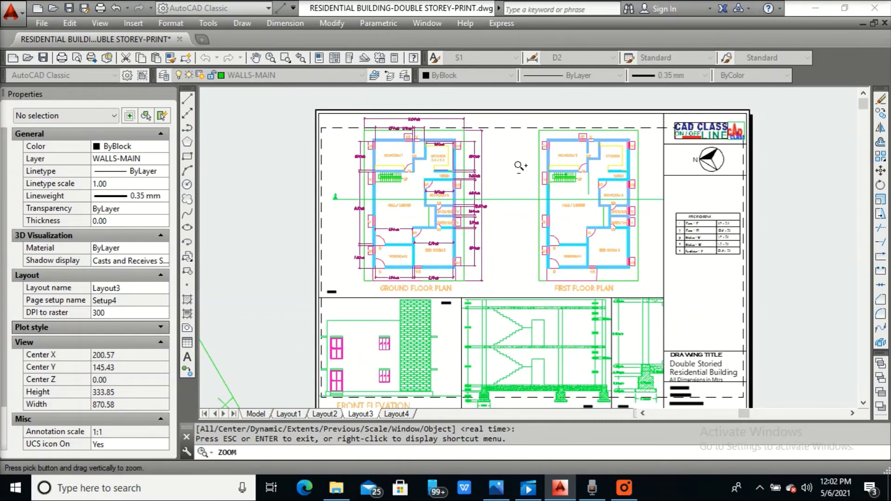
middle_click_drag(517, 167, 516, 154)
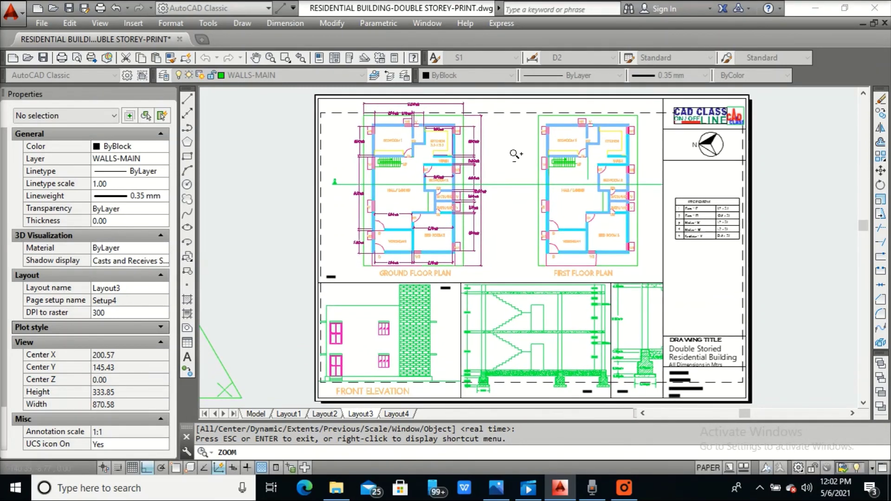
key("Escape")
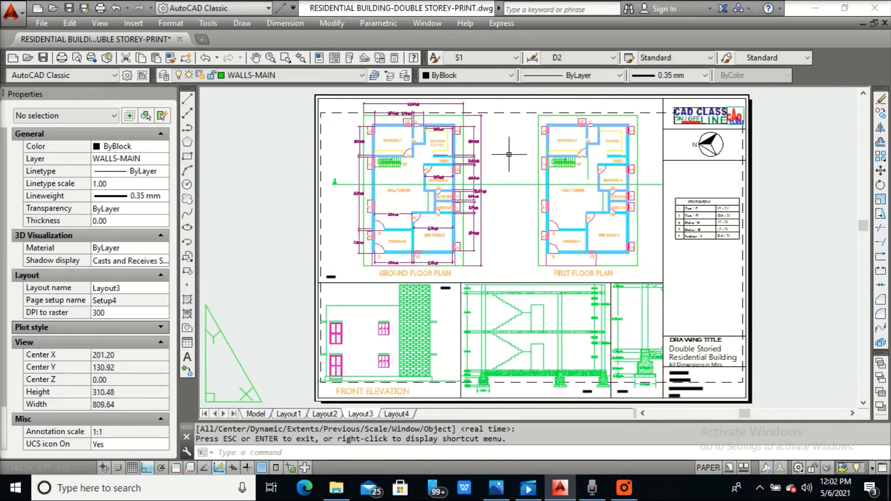